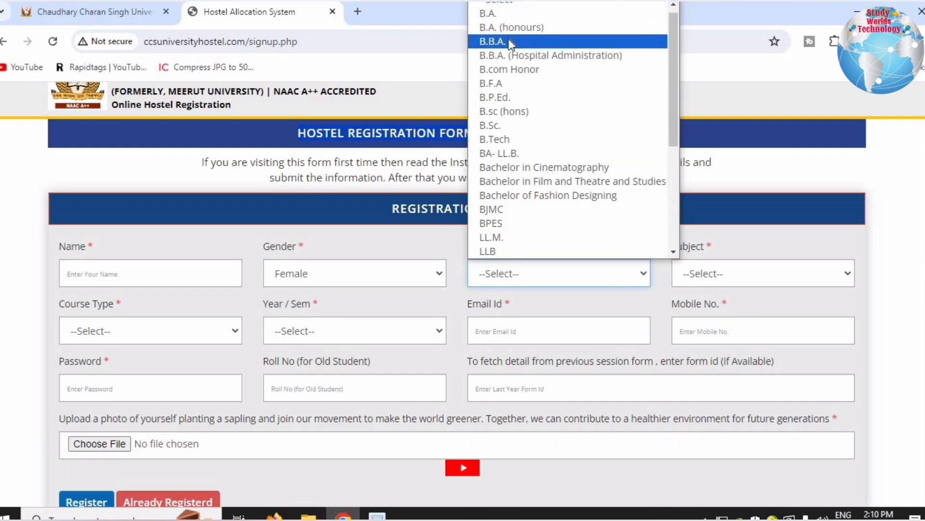
# Choose B.B.A. as both the course and the subject in the hostel registration form and check the course type
pyautogui.click(509, 41)
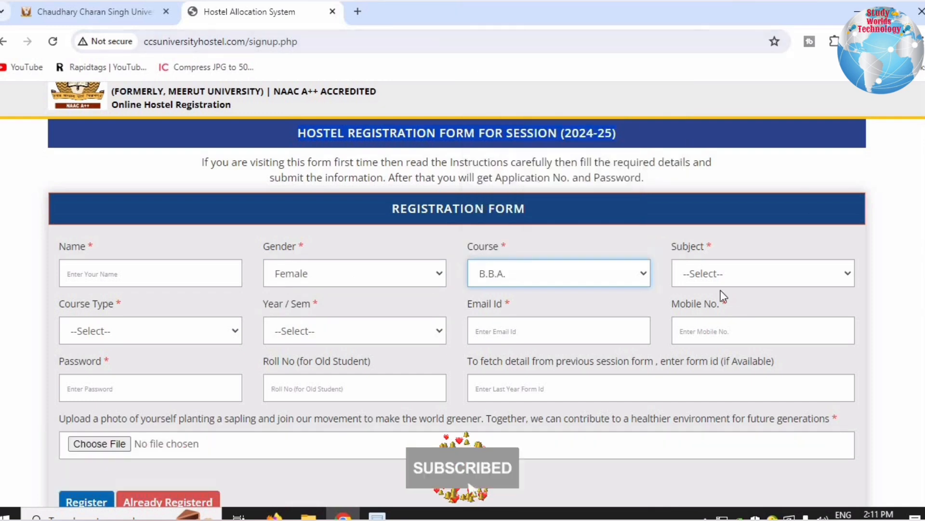
pyautogui.click(726, 278)
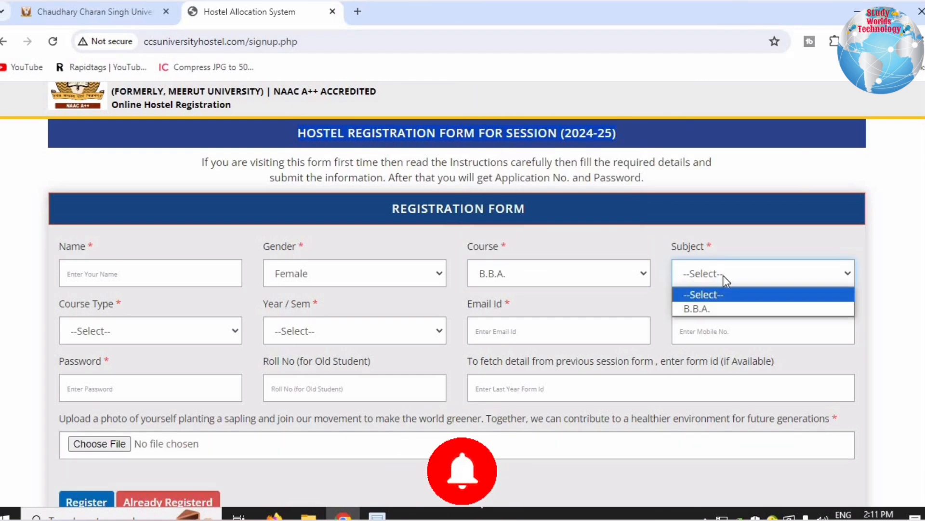
pyautogui.click(704, 308)
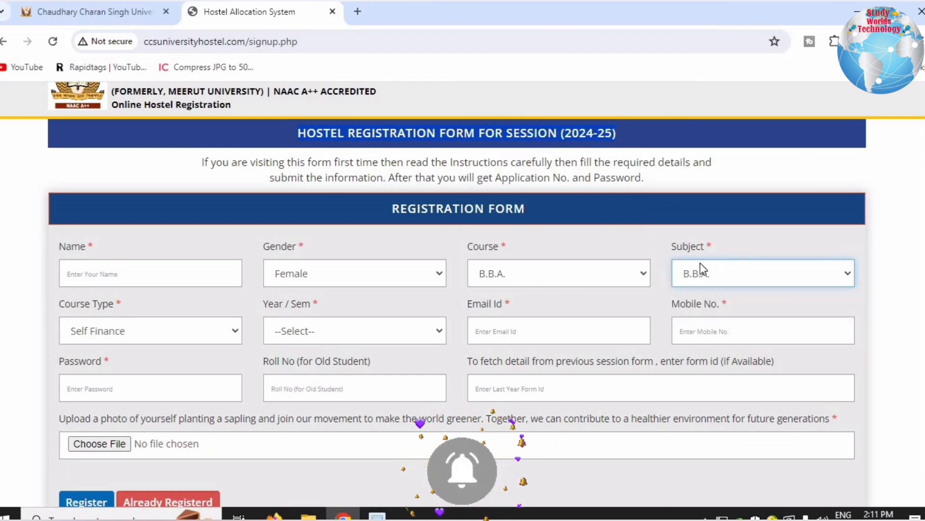
pyautogui.click(119, 322)
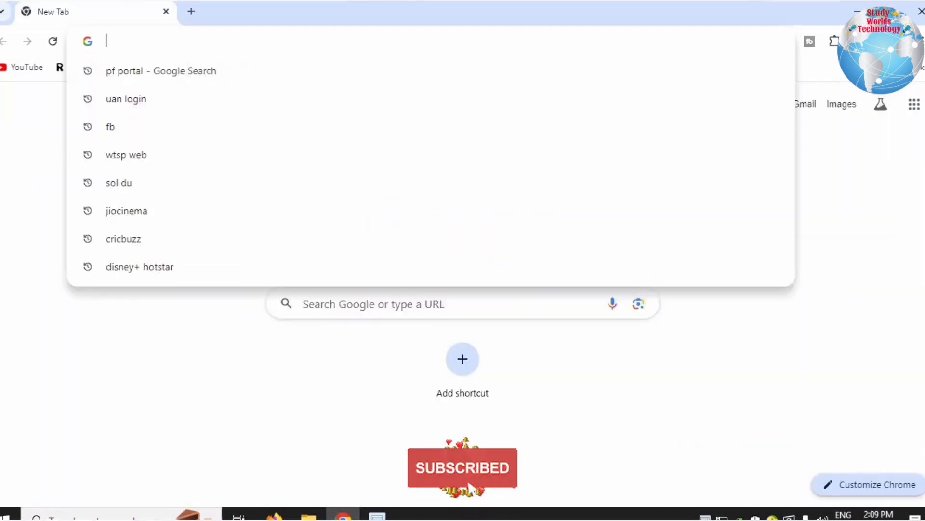
# Open the Chaudhary Charan Singh University website, ccsuniversity.ac.in, and go to its hostel registration site
pyautogui.write('c.')
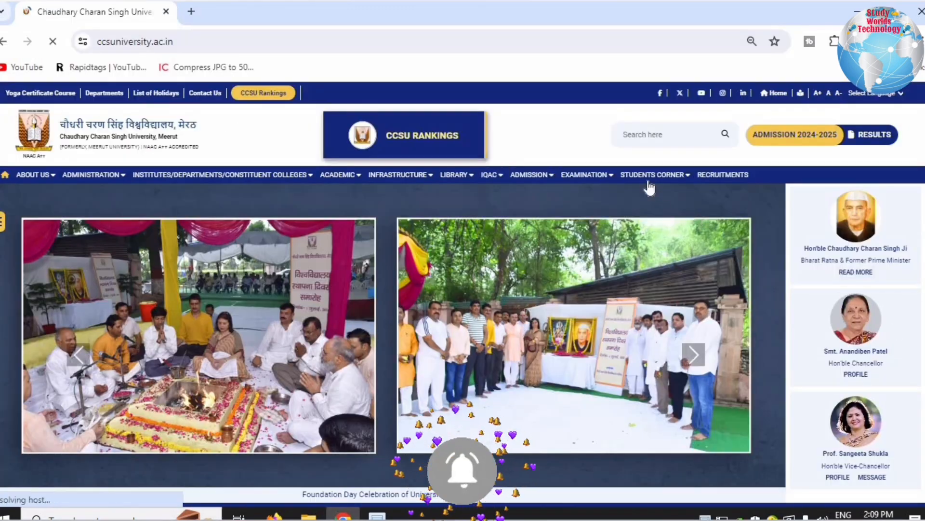
pyautogui.moveTo(650, 176)
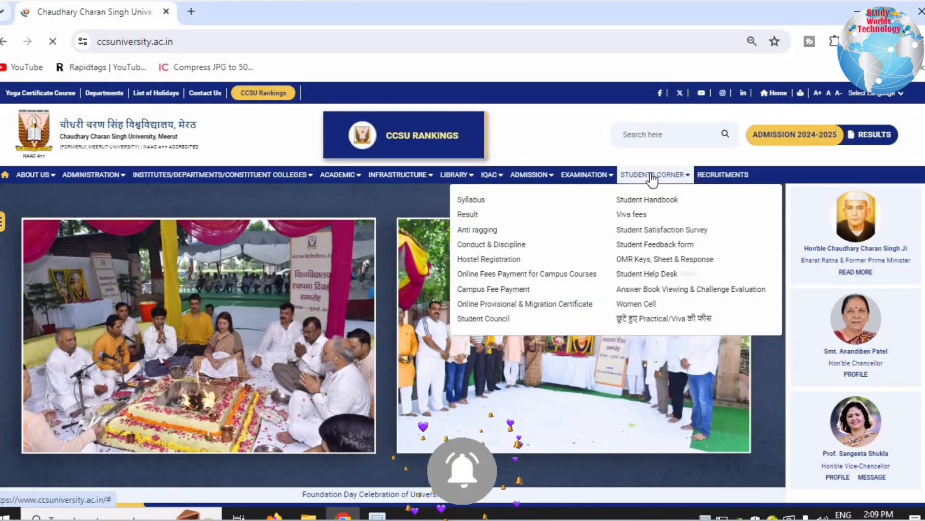
pyautogui.click(494, 262)
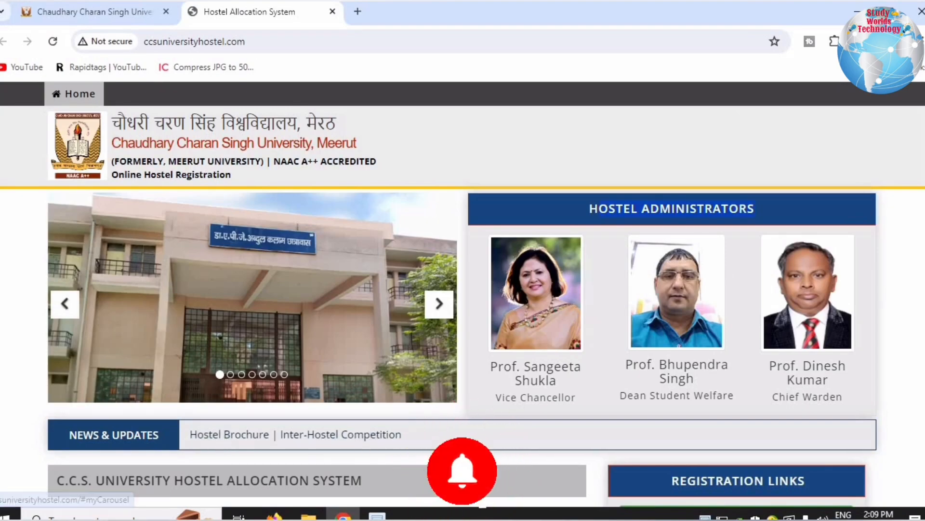
# Skim the hostel site's home page, covering the allocation system section and the guidance rules for students
pyautogui.scroll(-3, 362, 447)
pyautogui.scroll(-2, 155, 304)
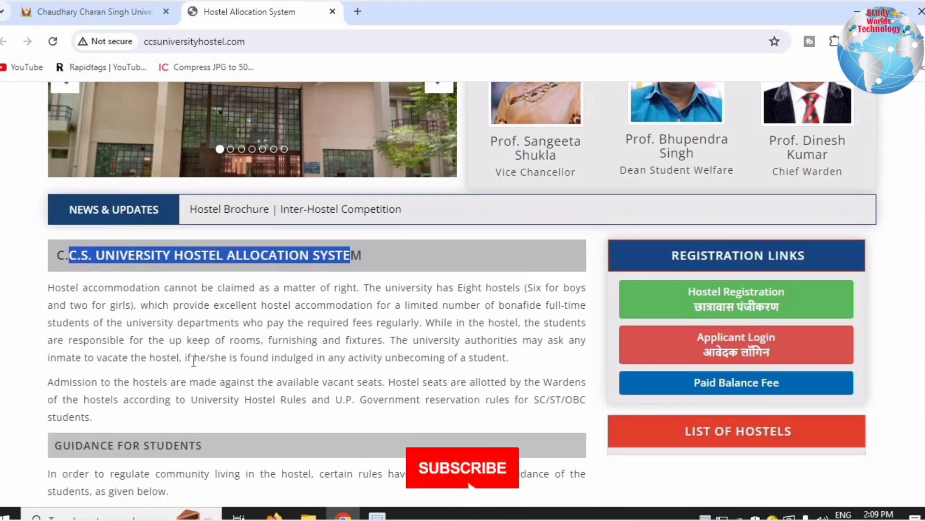
pyautogui.scroll(-3, 126, 414)
pyautogui.moveTo(72, 305); pyautogui.dragTo(230, 309)
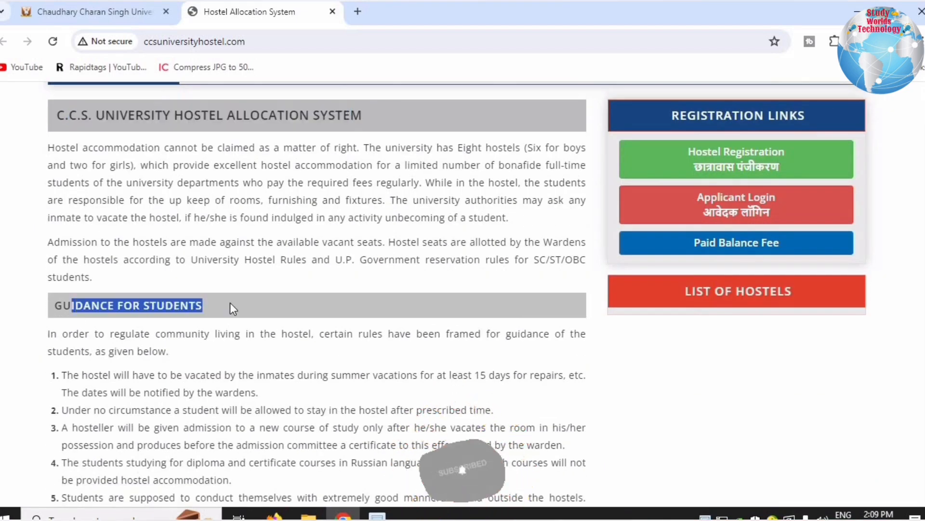
pyautogui.scroll(-2, 129, 347)
pyautogui.moveTo(109, 297); pyautogui.dragTo(501, 456)
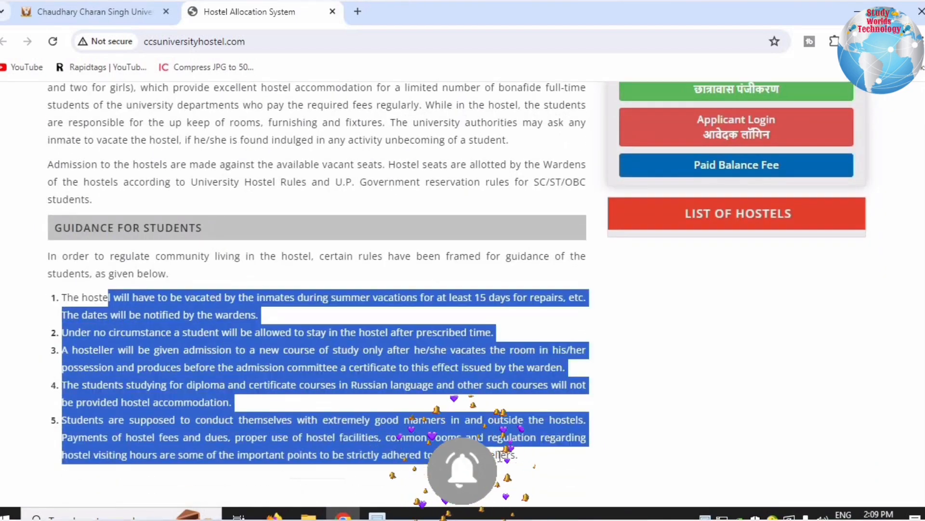
pyautogui.scroll(3, 456, 271)
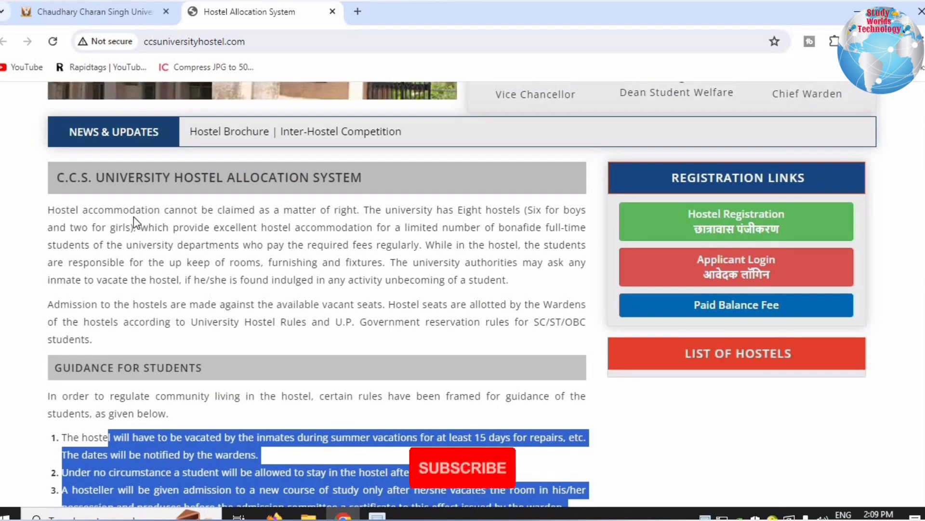
# Read the hostel allocation paragraphs on available hostels, student responsibilities, seat allotment and reservation rules
pyautogui.moveTo(175, 212); pyautogui.dragTo(568, 211)
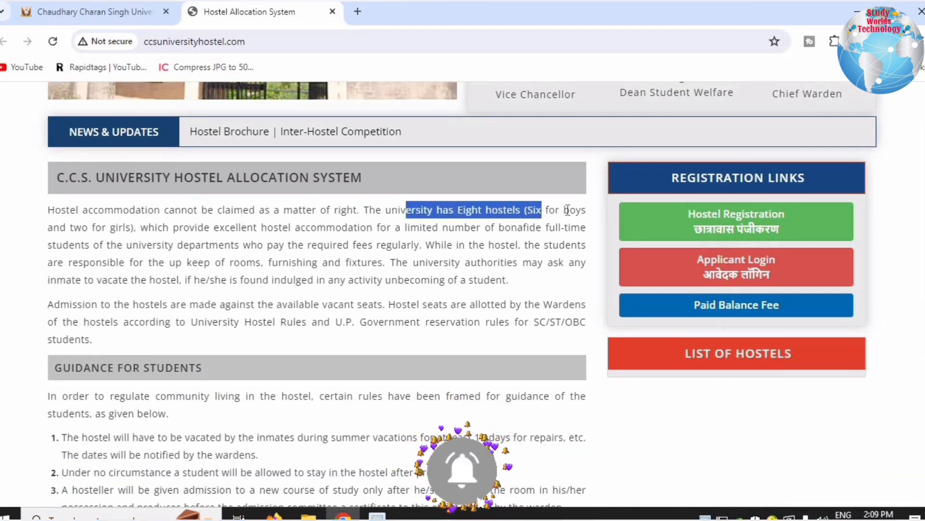
pyautogui.click(567, 211)
pyautogui.moveTo(82, 227); pyautogui.dragTo(565, 244)
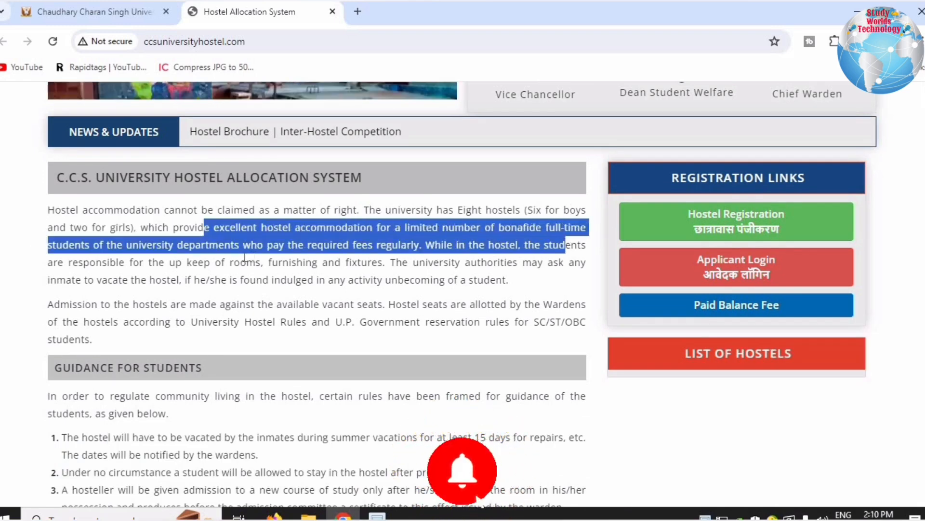
pyautogui.click(245, 259)
pyautogui.moveTo(187, 262); pyautogui.dragTo(387, 245)
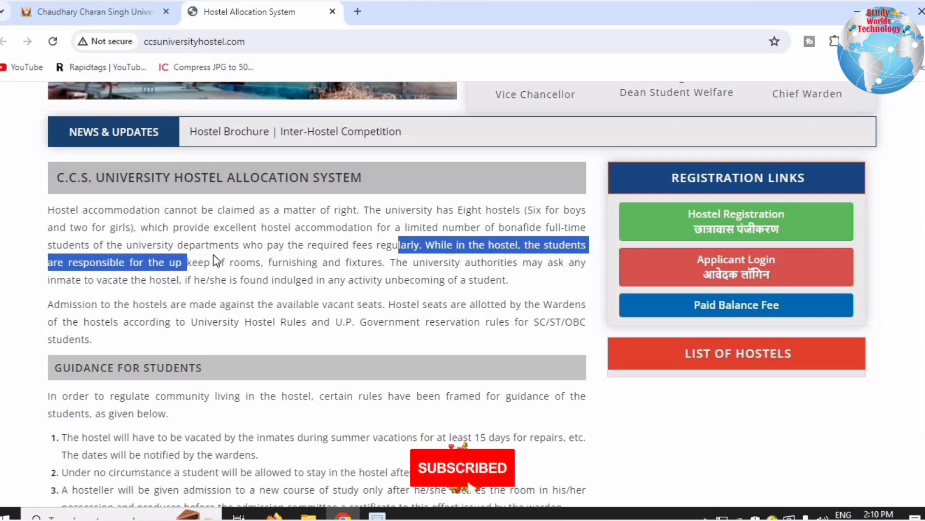
pyautogui.moveTo(234, 262); pyautogui.dragTo(383, 265)
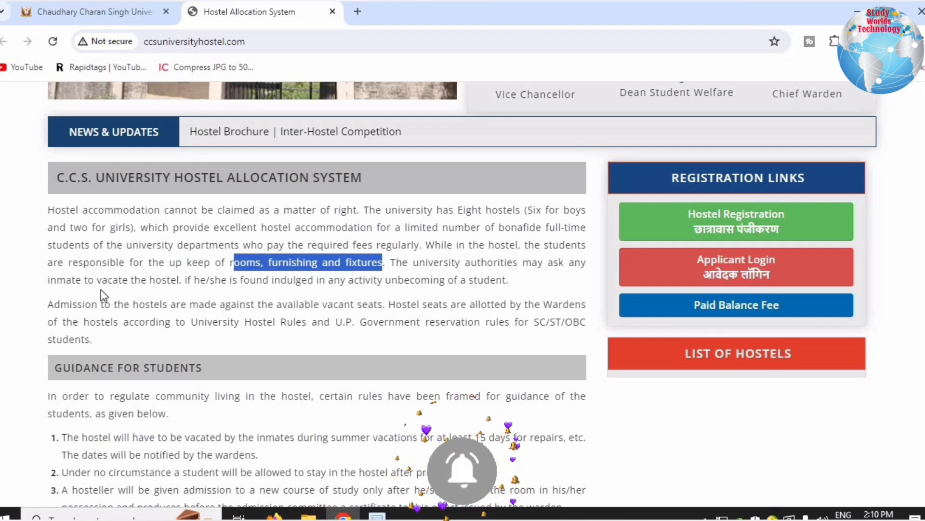
pyautogui.moveTo(101, 280); pyautogui.dragTo(504, 282)
pyautogui.click(140, 312)
pyautogui.moveTo(124, 306); pyautogui.dragTo(398, 318)
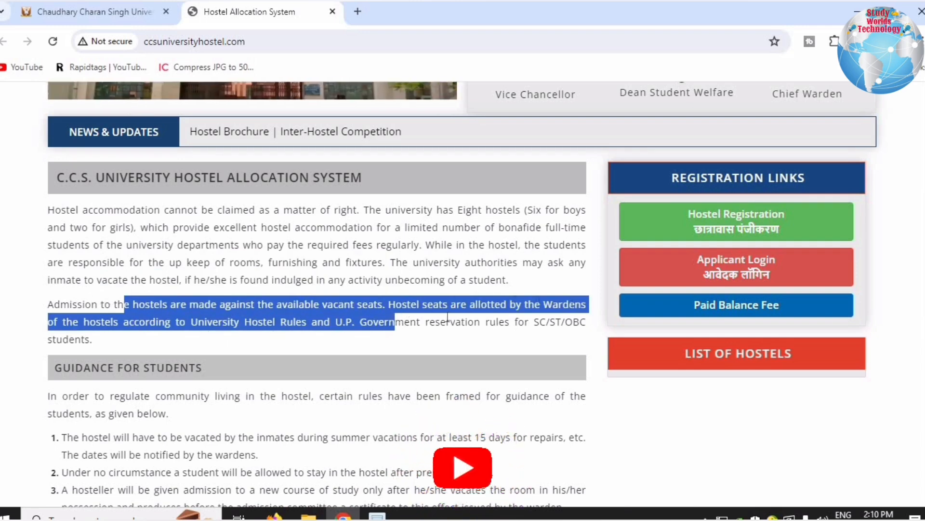
pyautogui.moveTo(499, 320); pyautogui.dragTo(549, 321)
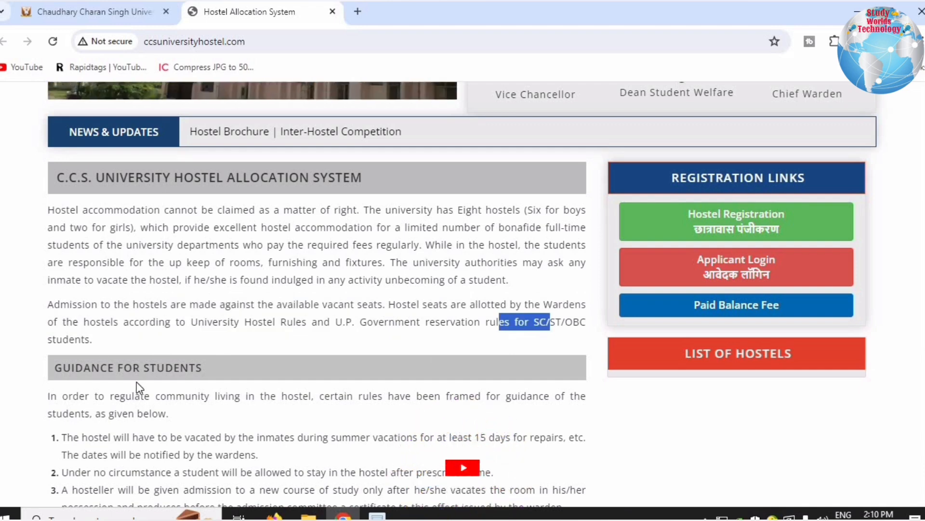
# Read the guidance for students, from the introduction through the numbered hostel rules
pyautogui.scroll(-2, 137, 383)
pyautogui.moveTo(124, 367); pyautogui.dragTo(386, 390)
pyautogui.click(386, 390)
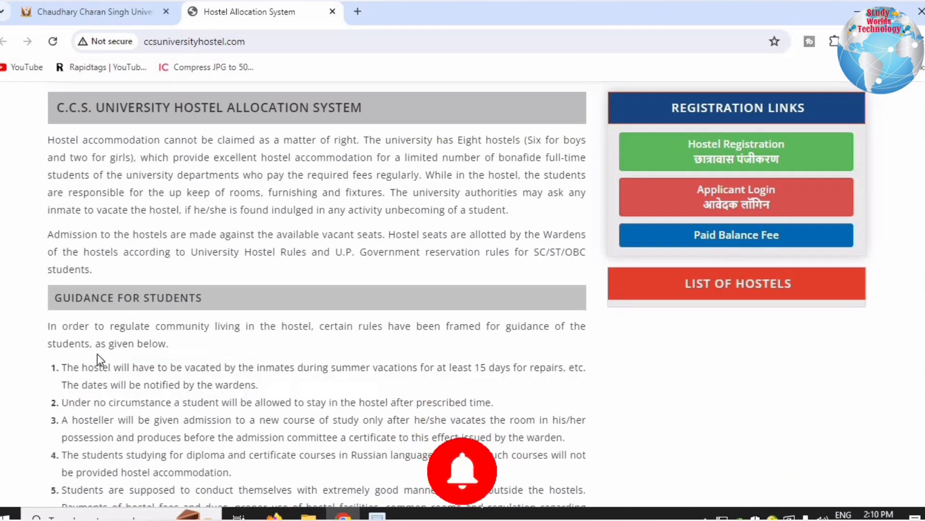
pyautogui.moveTo(81, 368); pyautogui.dragTo(260, 385)
pyautogui.scroll(-2, 310, 279)
pyautogui.moveTo(337, 302); pyautogui.dragTo(484, 402)
# Open the hostel registration form for session 2024-25 and bring its entry fields into view
pyautogui.scroll(5, 488, 407)
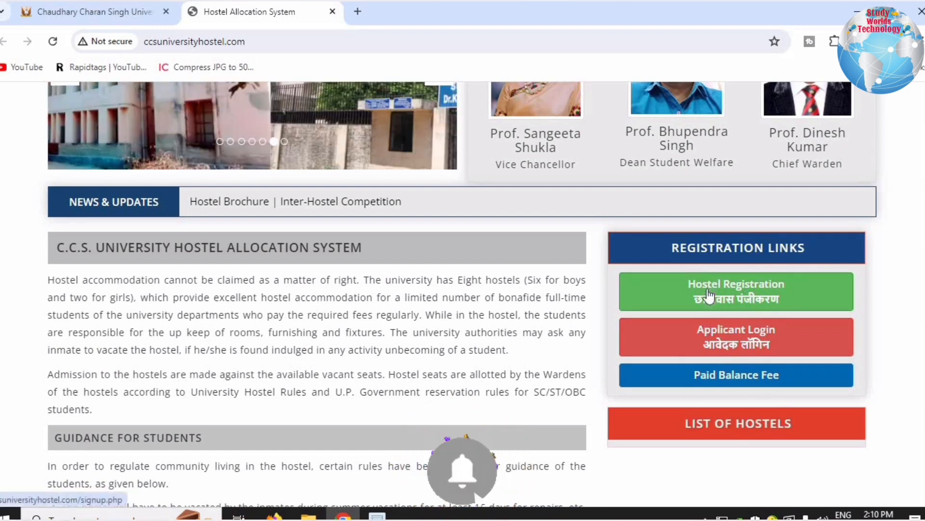
pyautogui.click(739, 291)
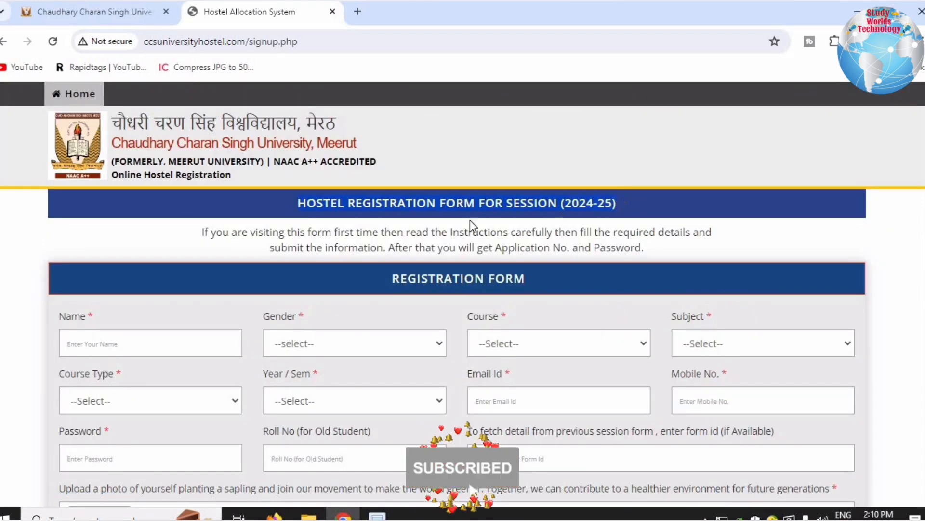
pyautogui.scroll(-2, 293, 209)
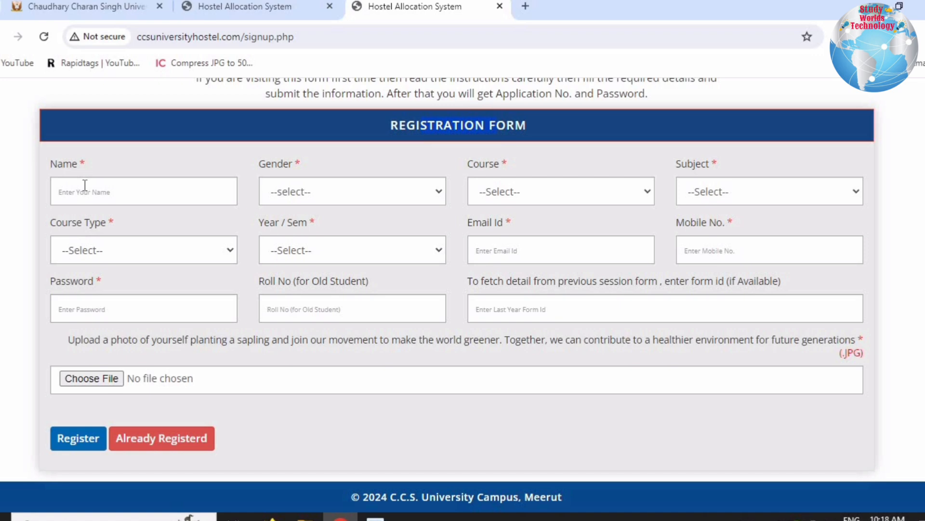
# Enter the applicant's name in the registration form and set the gender to Female
pyautogui.click(85, 185)
pyautogui.write('Bhumika')
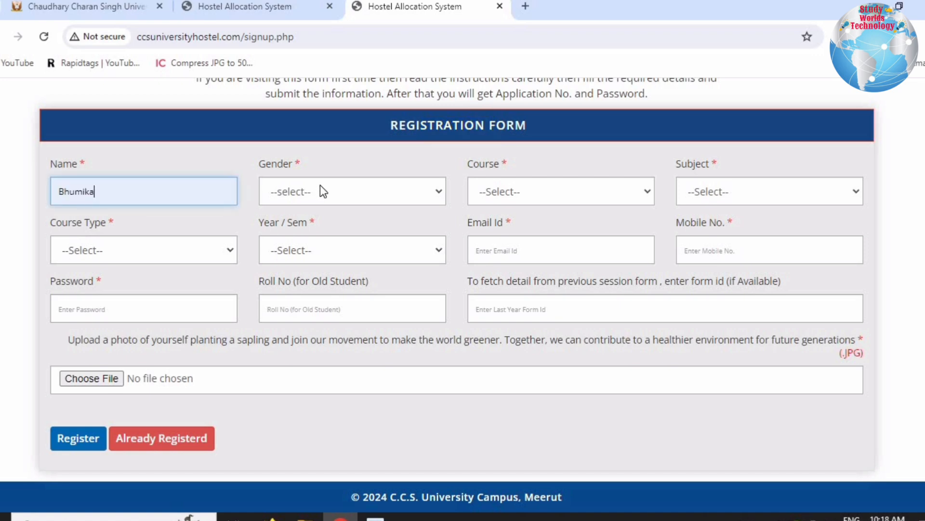
pyautogui.click(323, 192)
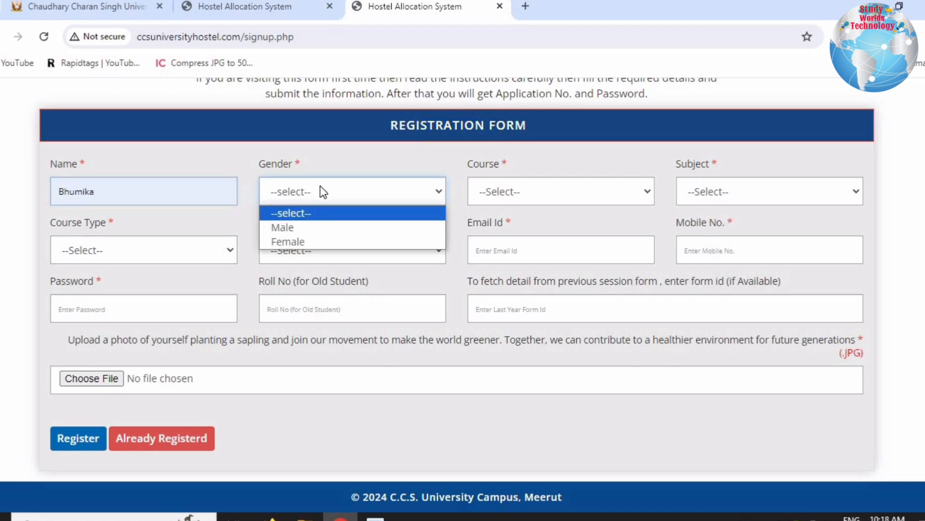
pyautogui.click(302, 241)
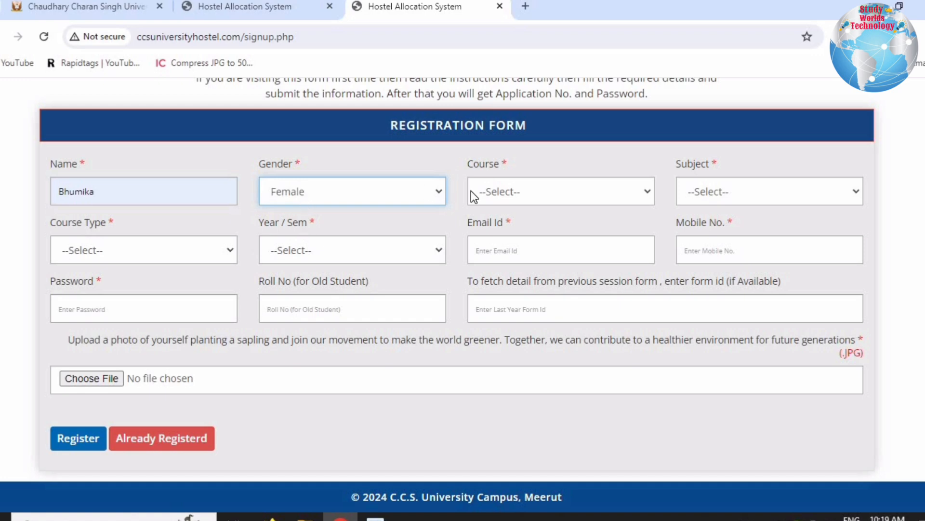
# Examine the full list of courses offered for a female applicant without choosing one
pyautogui.click(502, 193)
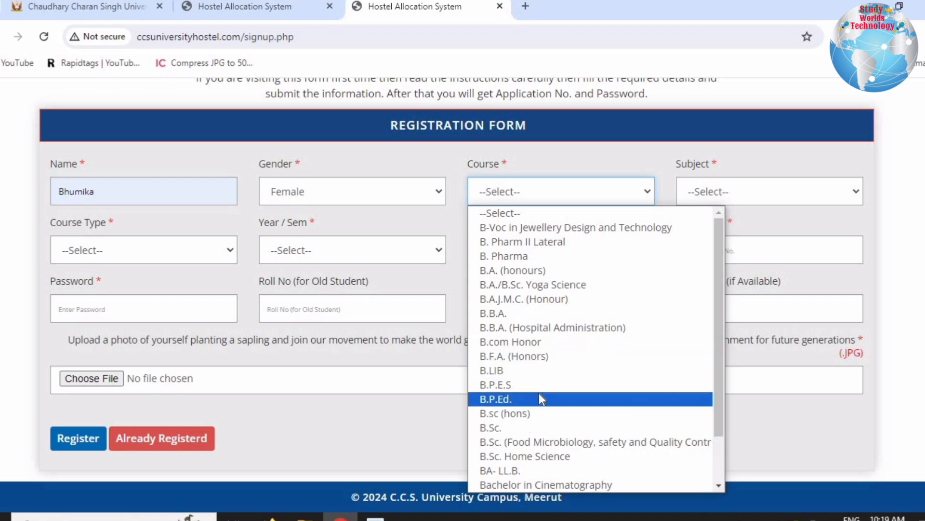
pyautogui.scroll(-2, 542, 384)
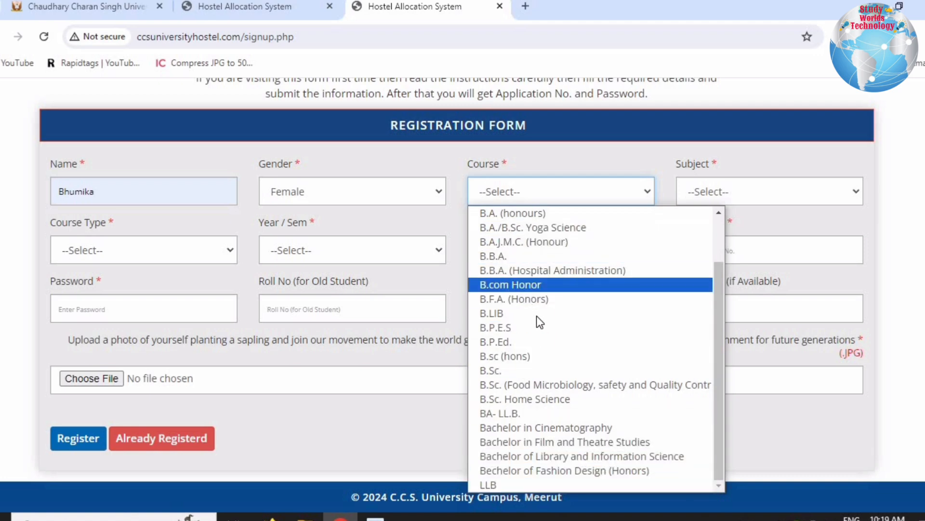
pyautogui.scroll(2, 537, 318)
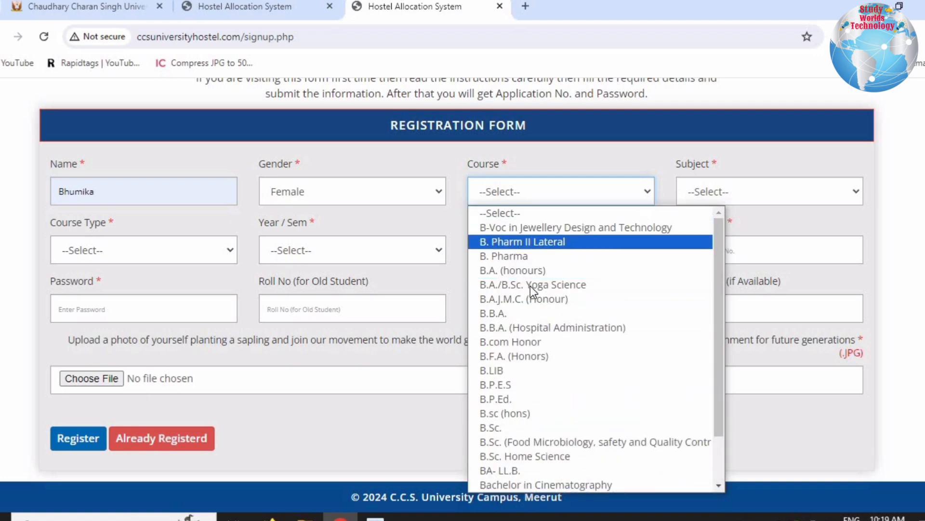
pyautogui.scroll(-2, 523, 434)
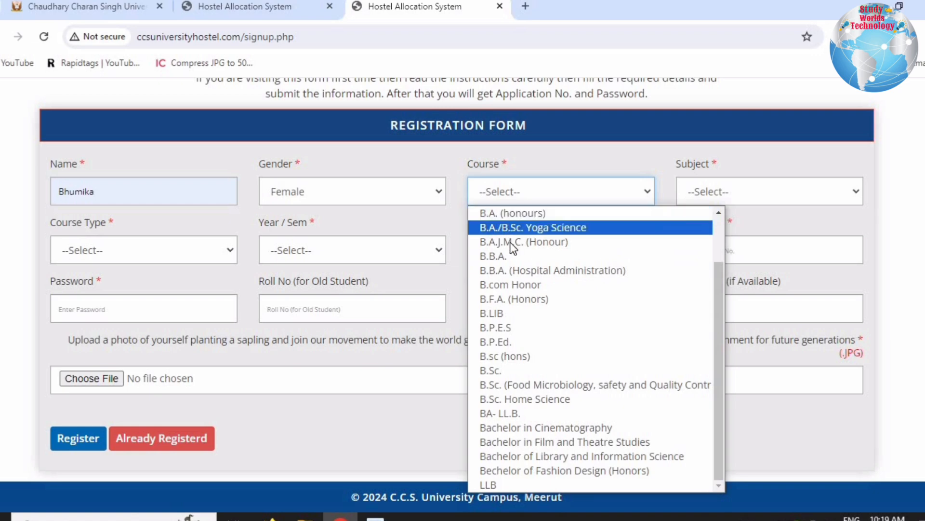
pyautogui.scroll(1, 510, 242)
pyautogui.scroll(1, 510, 242)
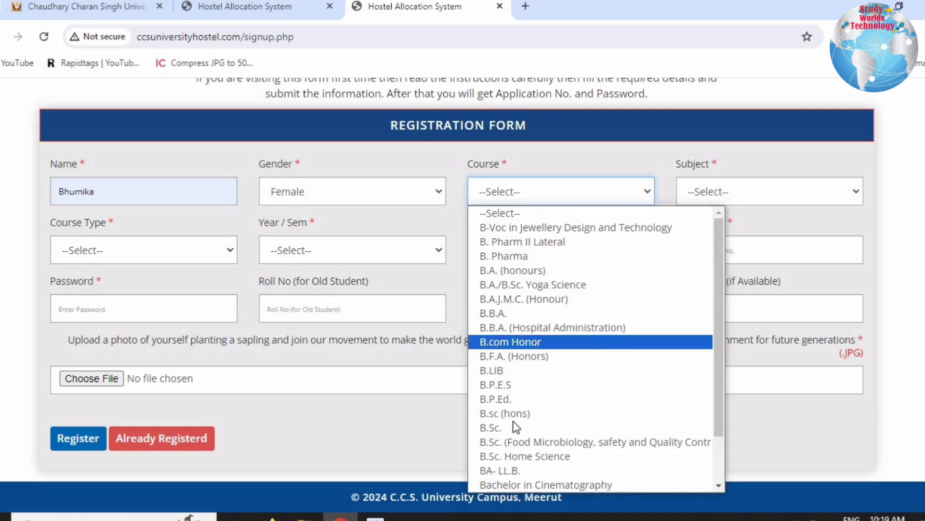
pyautogui.scroll(-2, 514, 442)
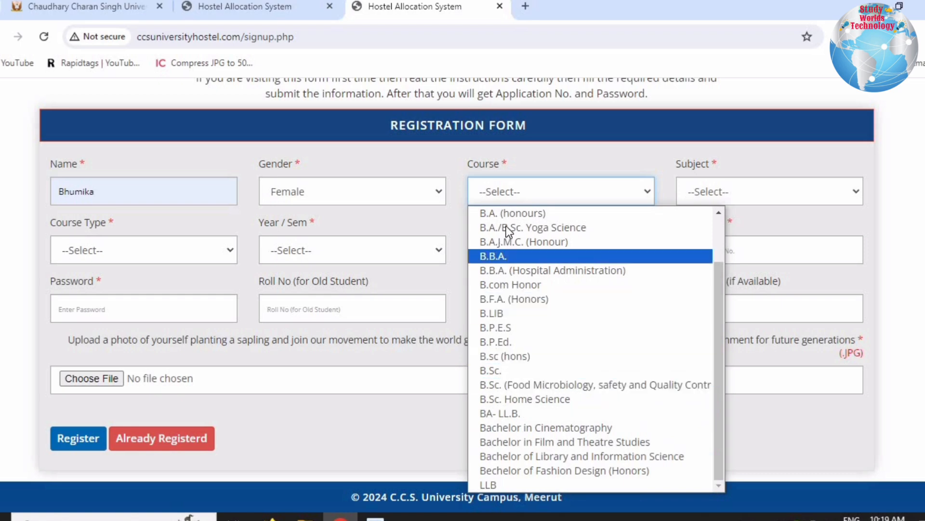
pyautogui.scroll(2, 508, 227)
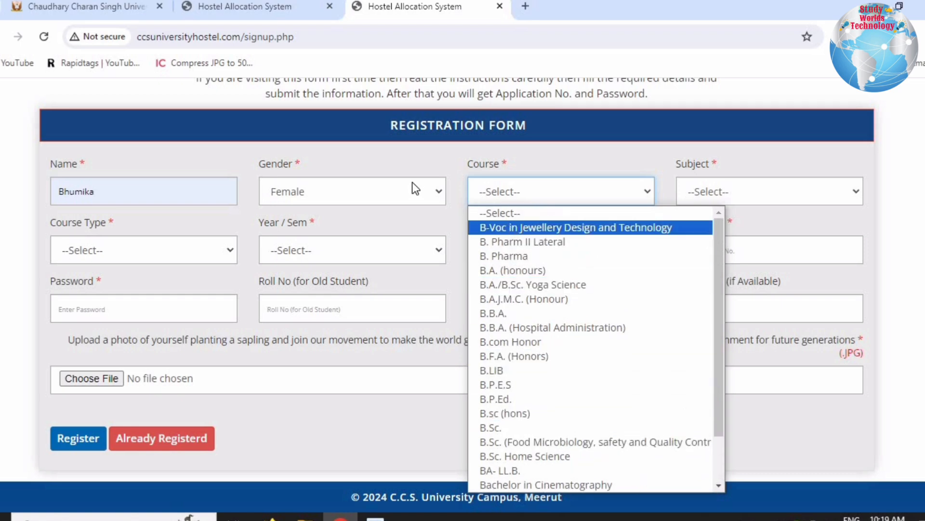
# Examine the courses offered for a male applicant by changing the gender to Male, and set the gender back to Female
pyautogui.click(364, 190)
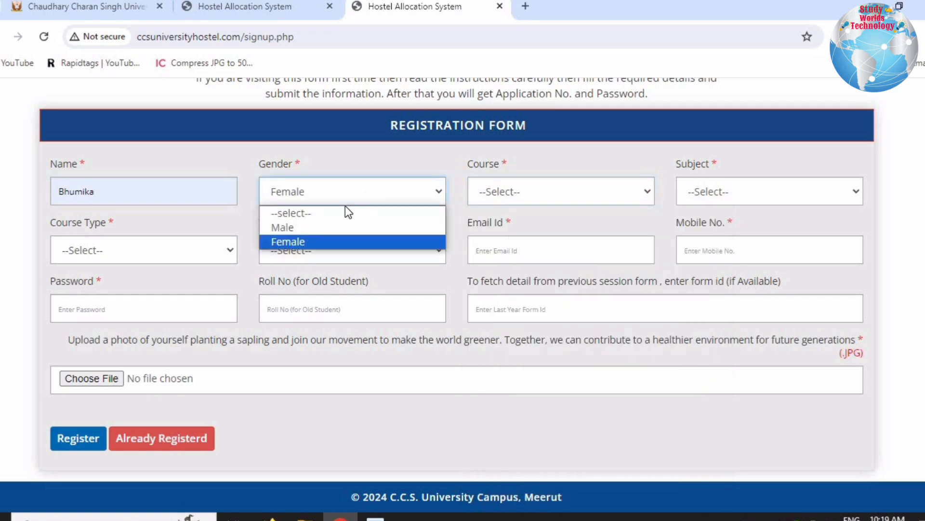
pyautogui.click(308, 226)
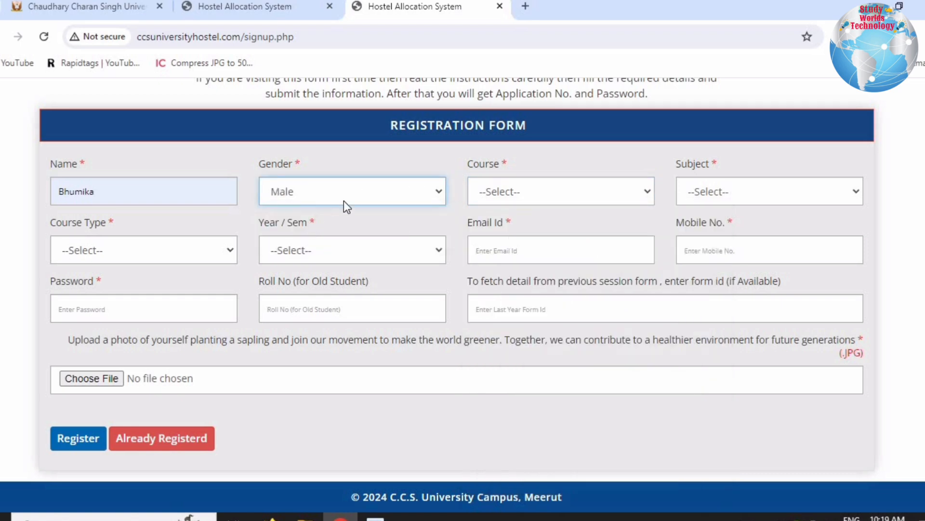
pyautogui.click(479, 193)
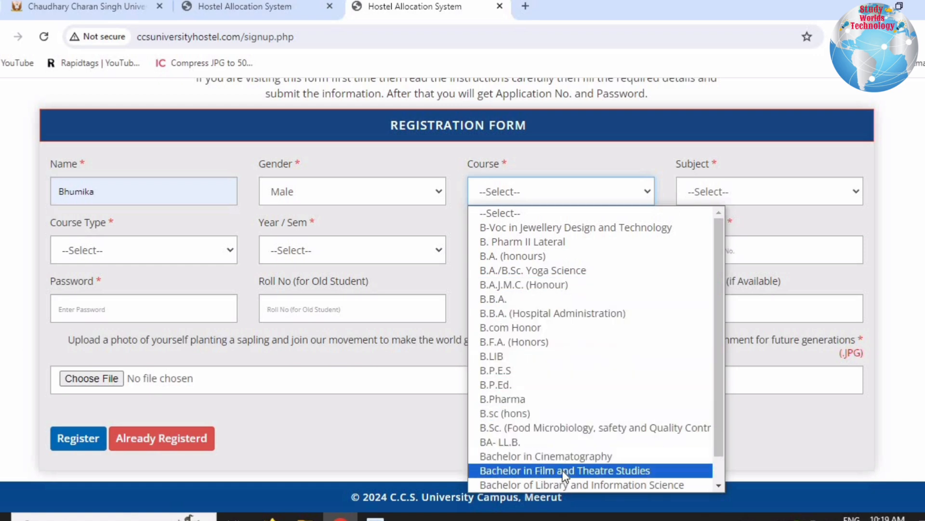
pyautogui.scroll(-1, 594, 441)
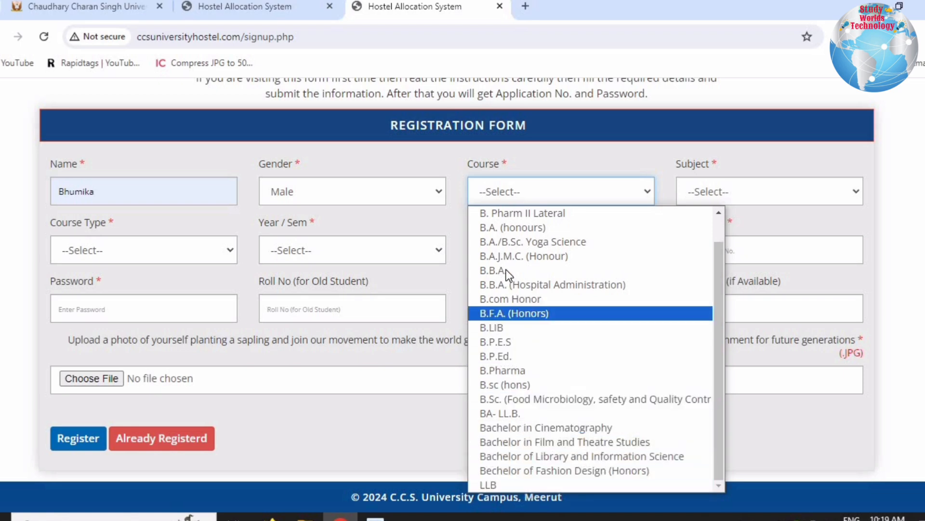
pyautogui.click(333, 191)
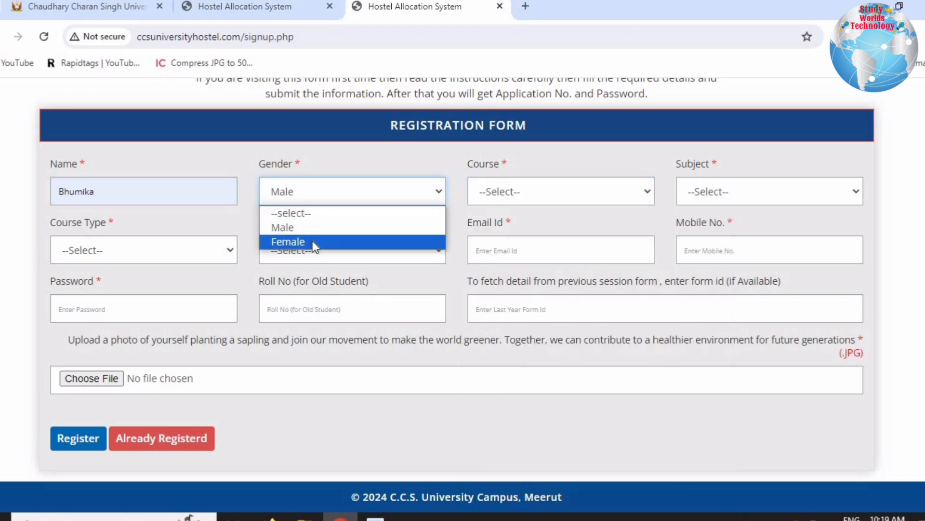
pyautogui.click(336, 241)
# Choose B.B.A. as both the course and the subject in the registration form
pyautogui.click(505, 195)
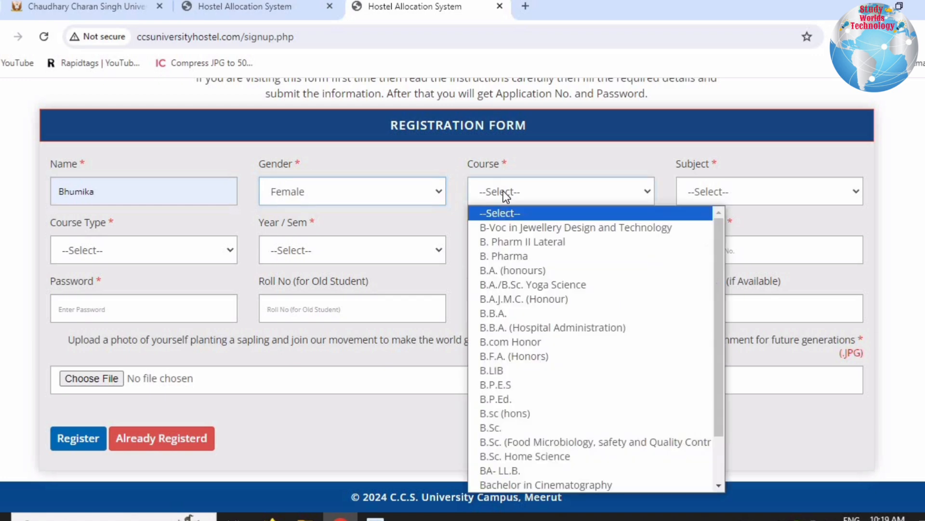
pyautogui.click(505, 313)
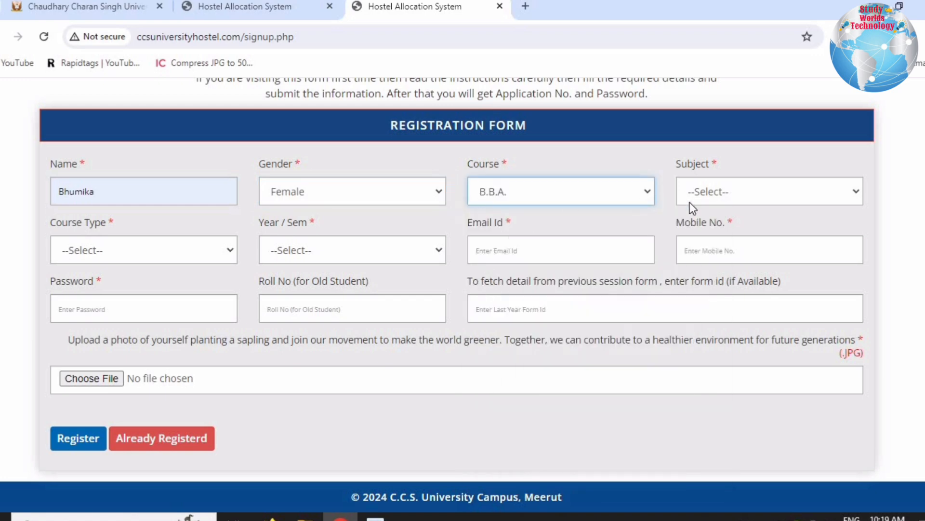
pyautogui.click(706, 198)
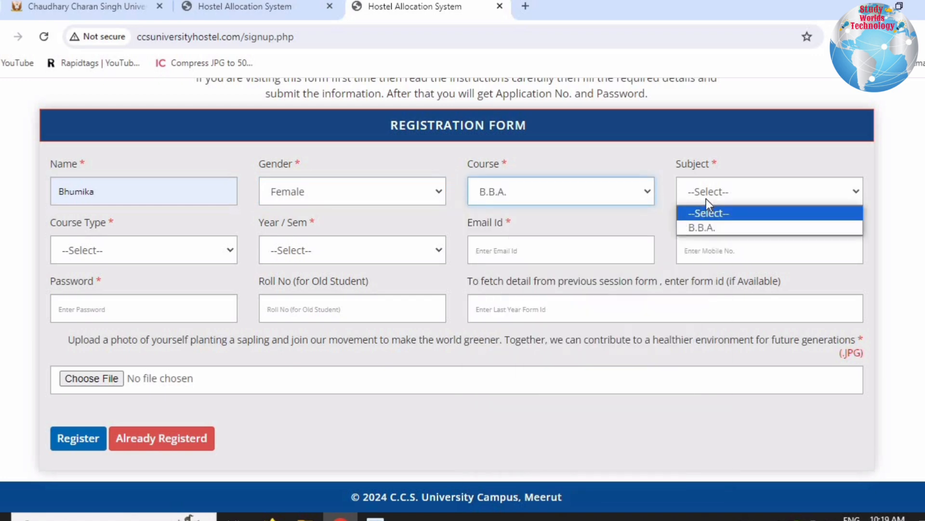
pyautogui.click(709, 228)
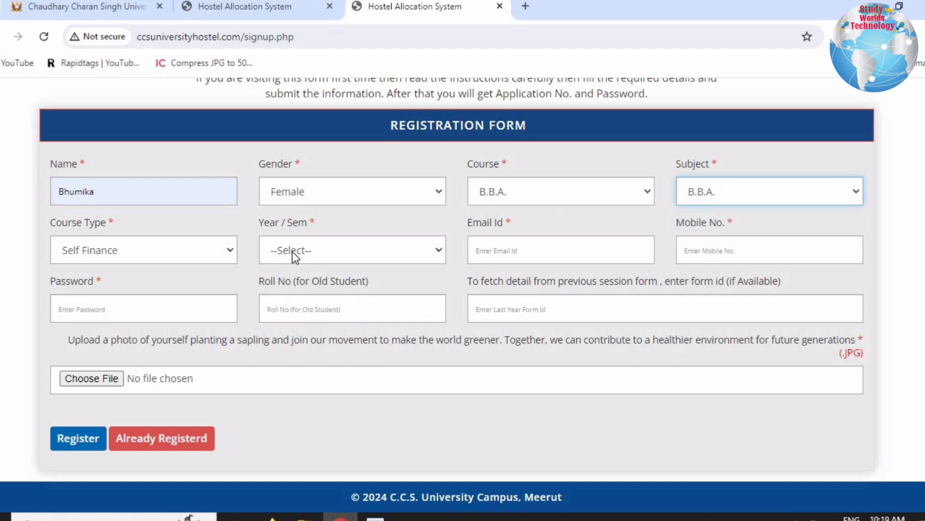
# Keep Self Finance as the course type and set the year/semester to I
pyautogui.click(156, 250)
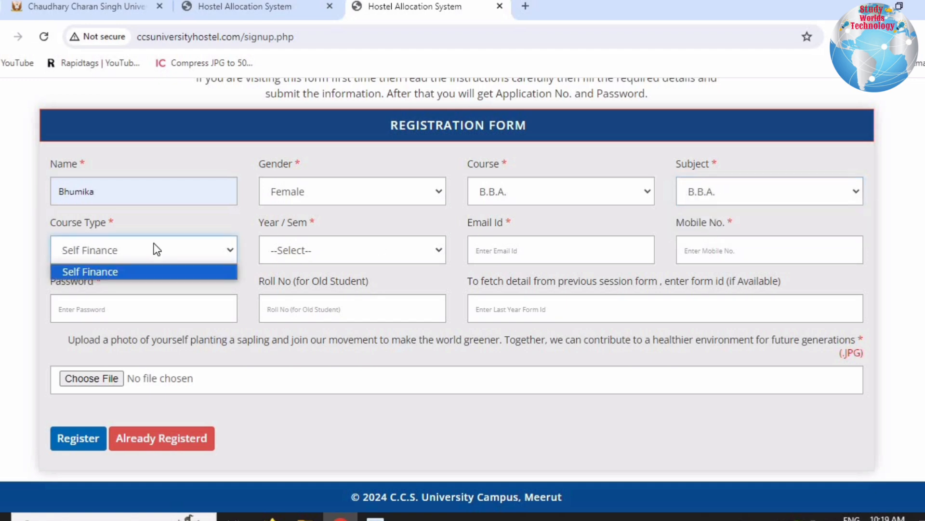
pyautogui.click(149, 249)
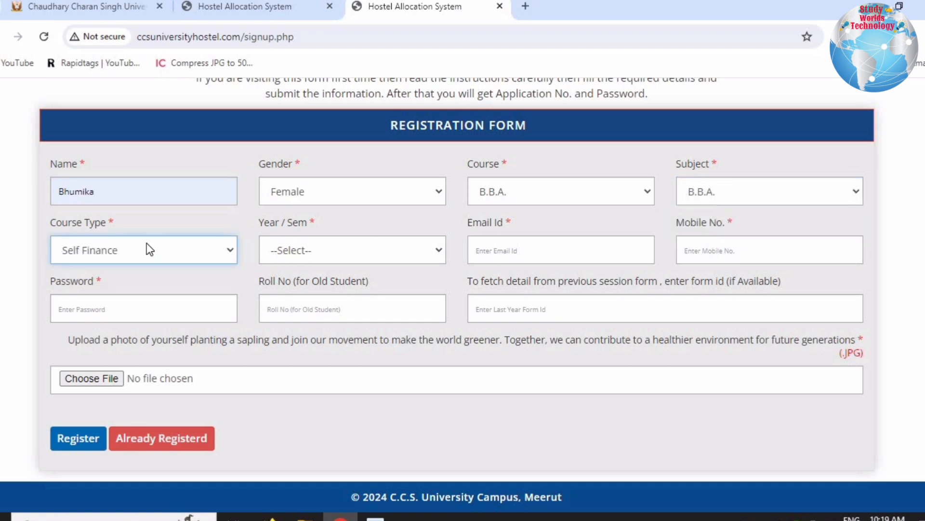
pyautogui.click(308, 250)
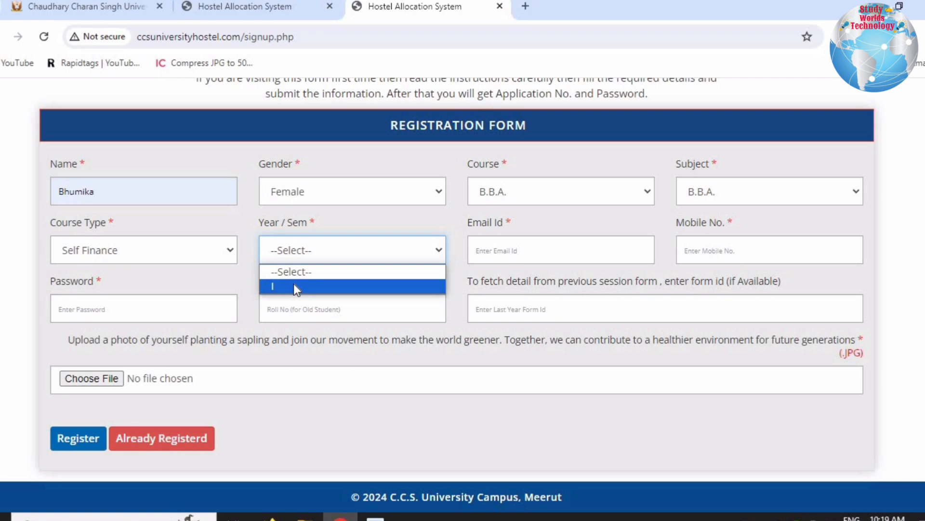
pyautogui.click(294, 286)
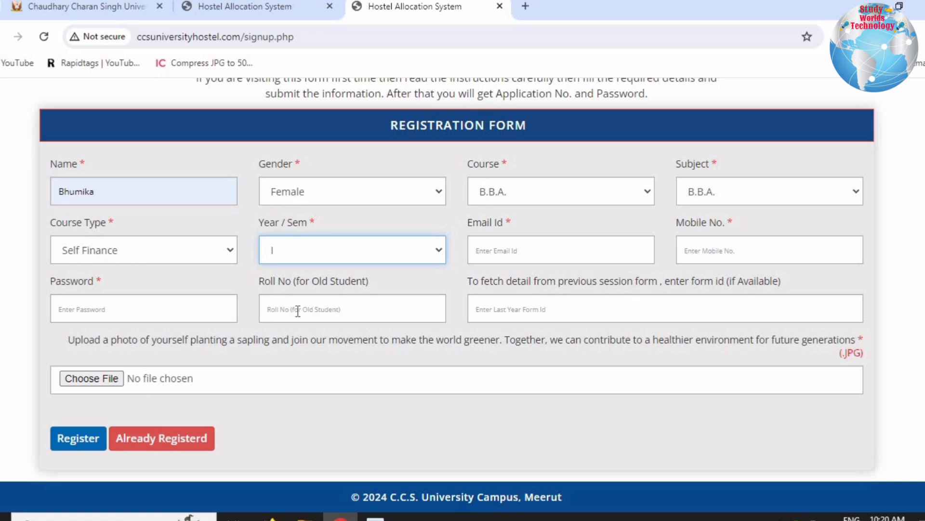
# Read the form's notes on fetching previous session details by form id and on uploading a sapling-planting photo
pyautogui.moveTo(558, 280); pyautogui.dragTo(779, 281)
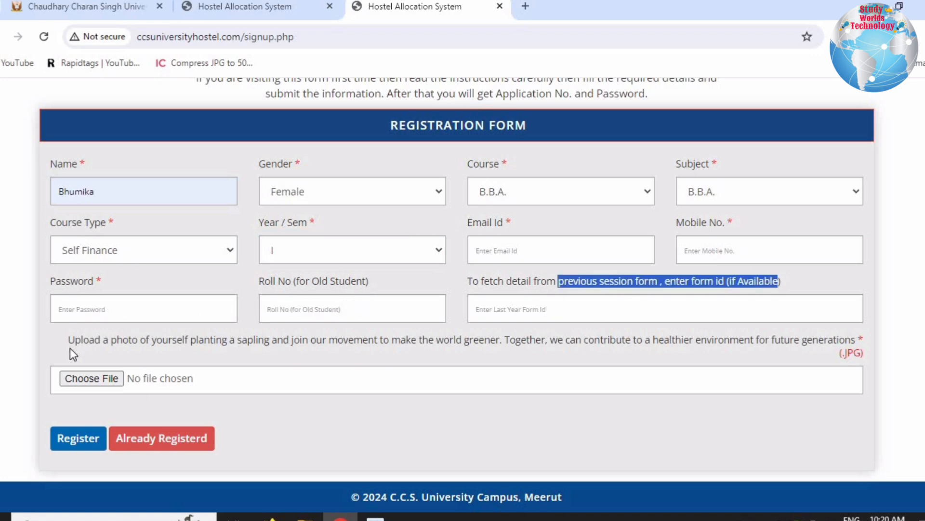
pyautogui.moveTo(131, 341); pyautogui.dragTo(729, 343)
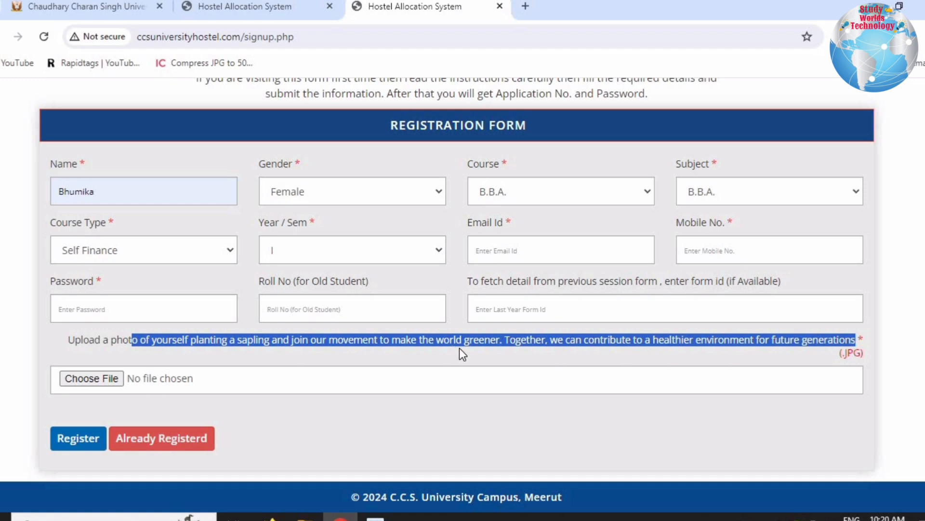
pyautogui.click(503, 348)
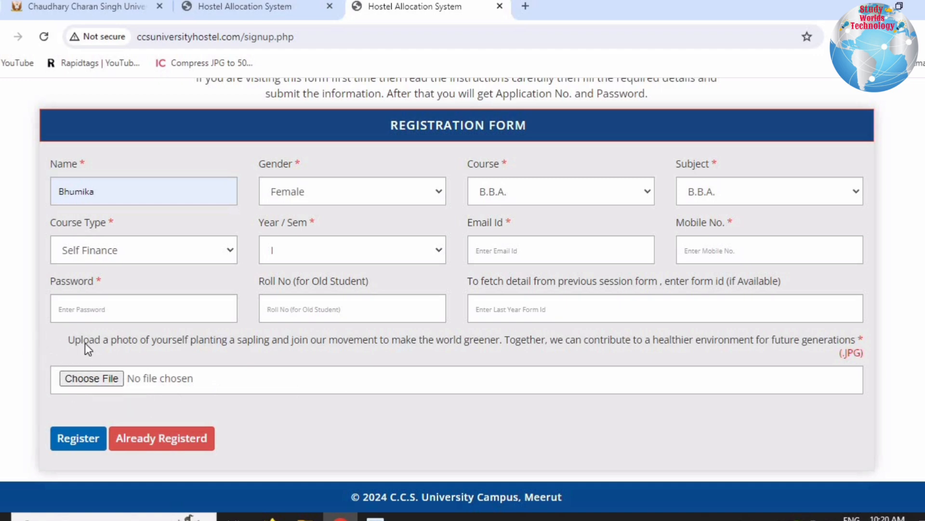
pyautogui.moveTo(74, 341); pyautogui.dragTo(189, 339)
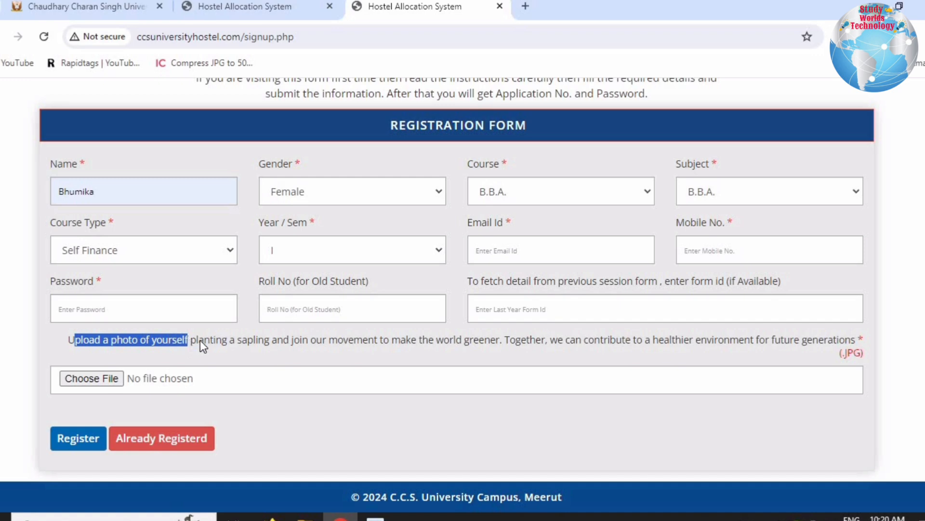
pyautogui.click(187, 345)
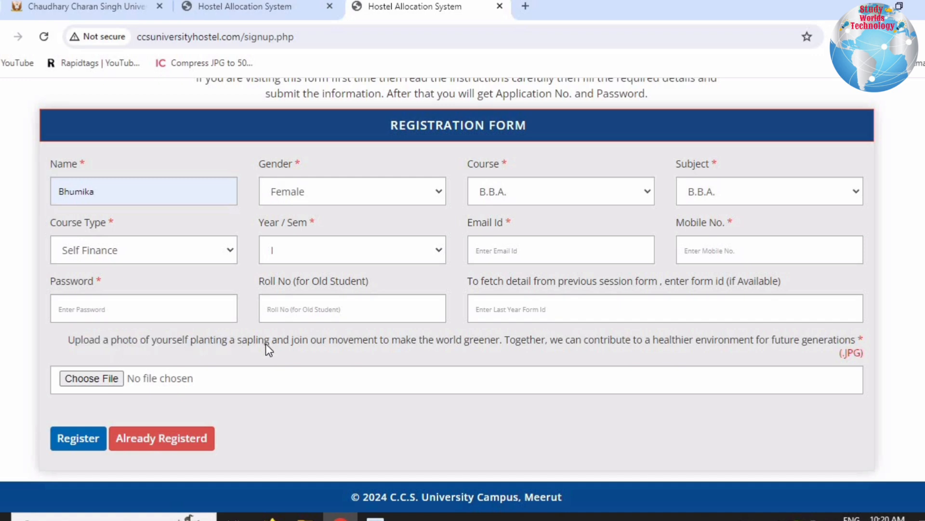
pyautogui.moveTo(505, 340); pyautogui.dragTo(802, 340)
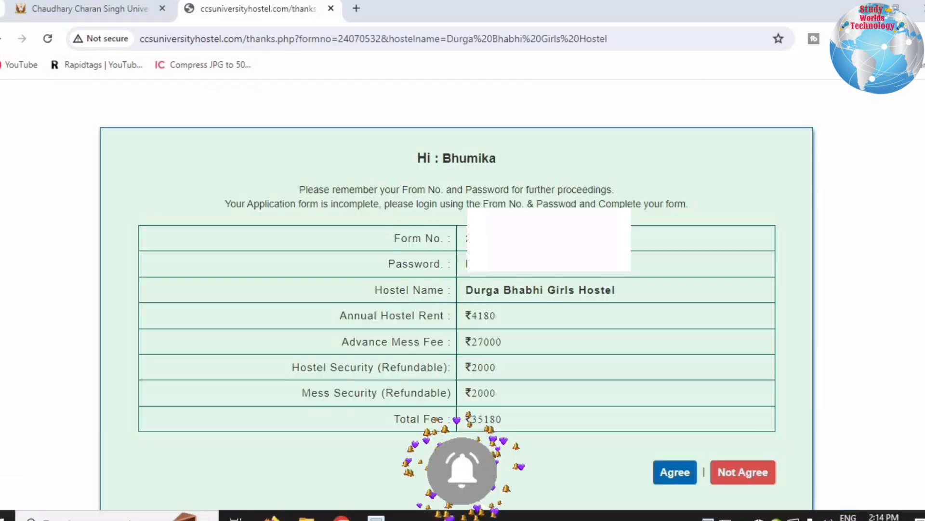
# Read the reminder about keeping the form number and password, and check the allotted hostel's name
pyautogui.moveTo(378, 190); pyautogui.dragTo(607, 189)
pyautogui.click(607, 190)
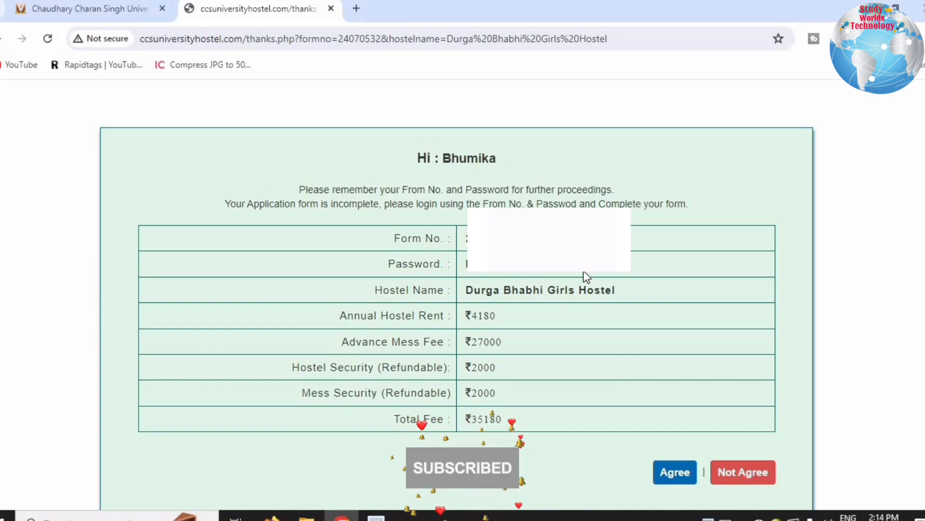
pyautogui.moveTo(472, 299); pyautogui.dragTo(624, 296)
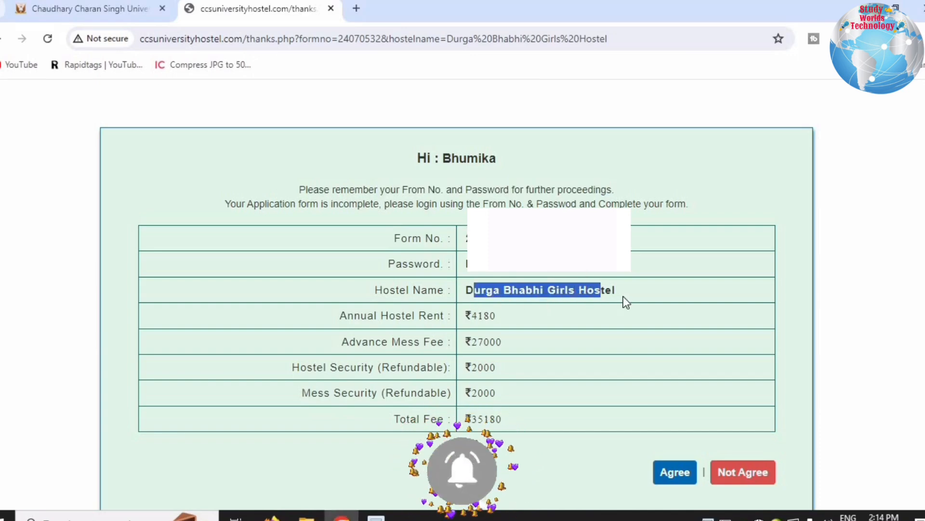
pyautogui.click(512, 302)
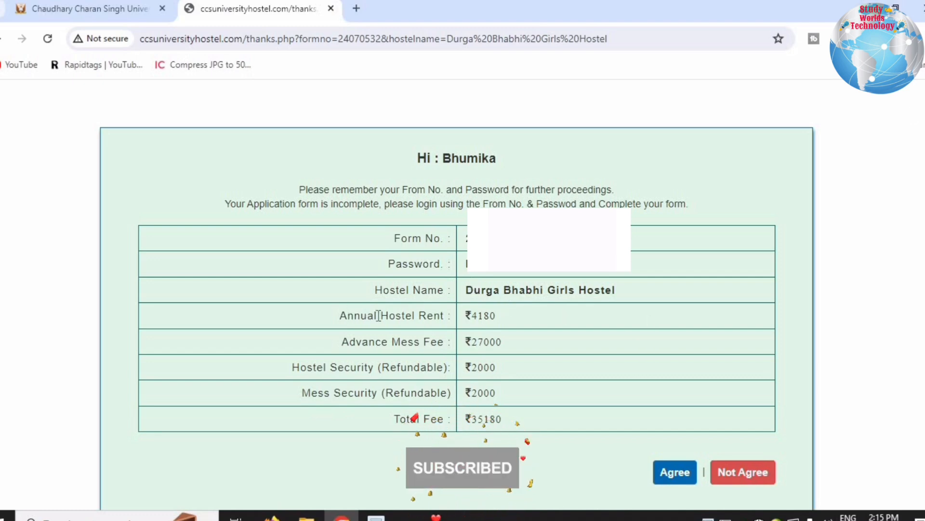
# Review the hostel fee breakdown, covering annual rent, advance mess fee, the refundable securities and the total fee
pyautogui.moveTo(379, 315); pyautogui.dragTo(527, 322)
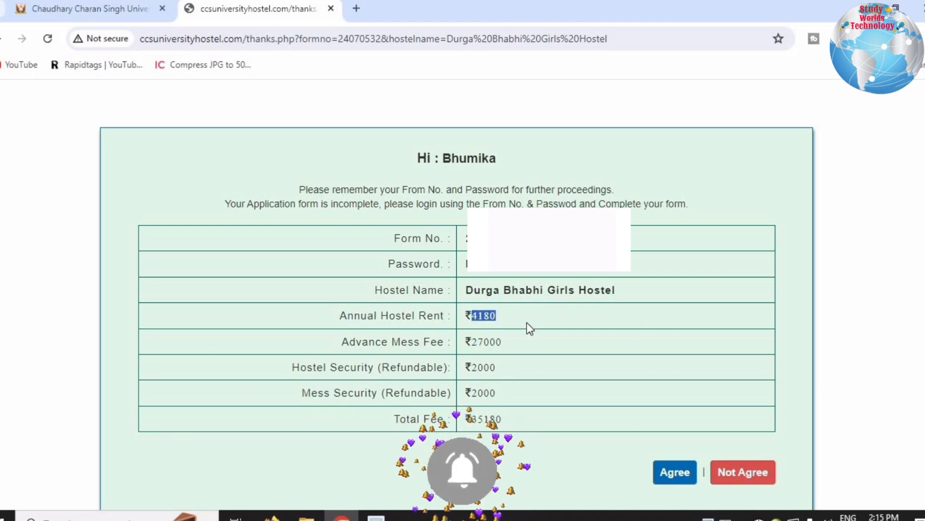
pyautogui.moveTo(362, 346); pyautogui.dragTo(506, 343)
pyautogui.moveTo(395, 318); pyautogui.dragTo(480, 318)
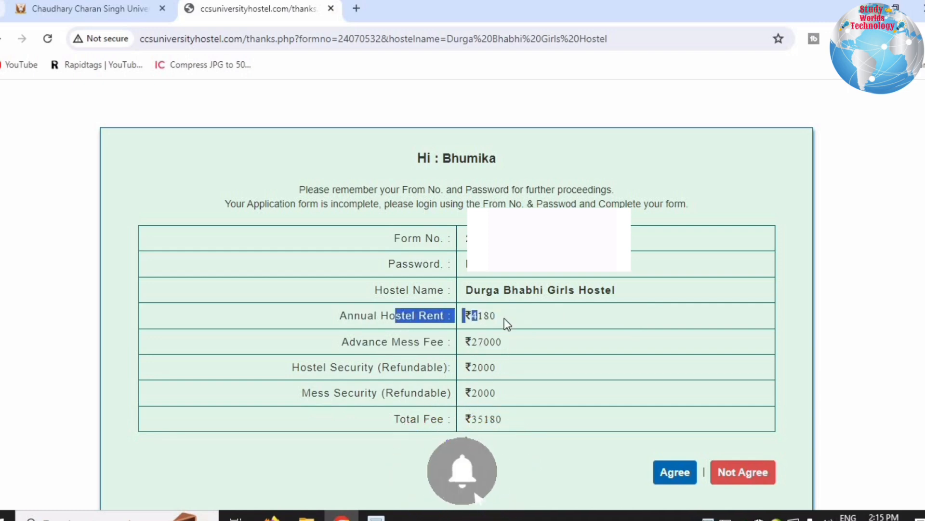
pyautogui.click(505, 319)
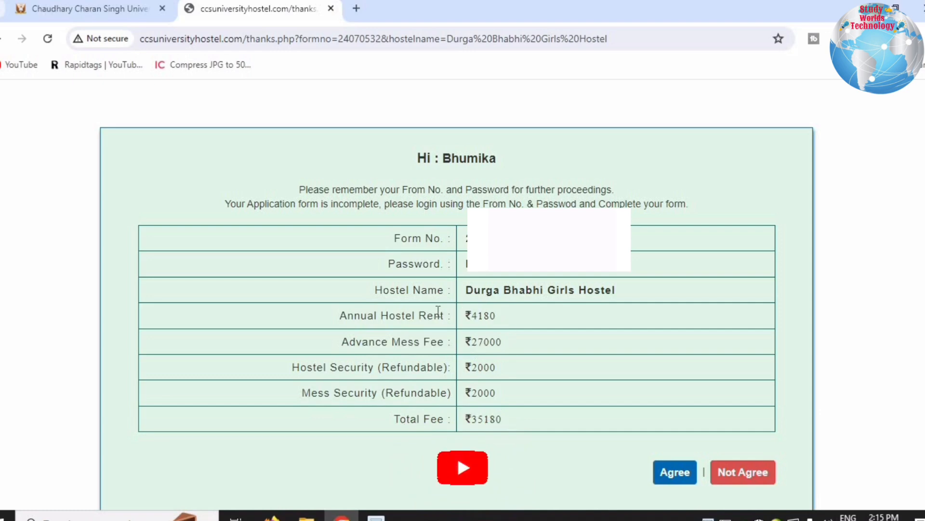
pyautogui.moveTo(497, 316); pyautogui.dragTo(479, 317)
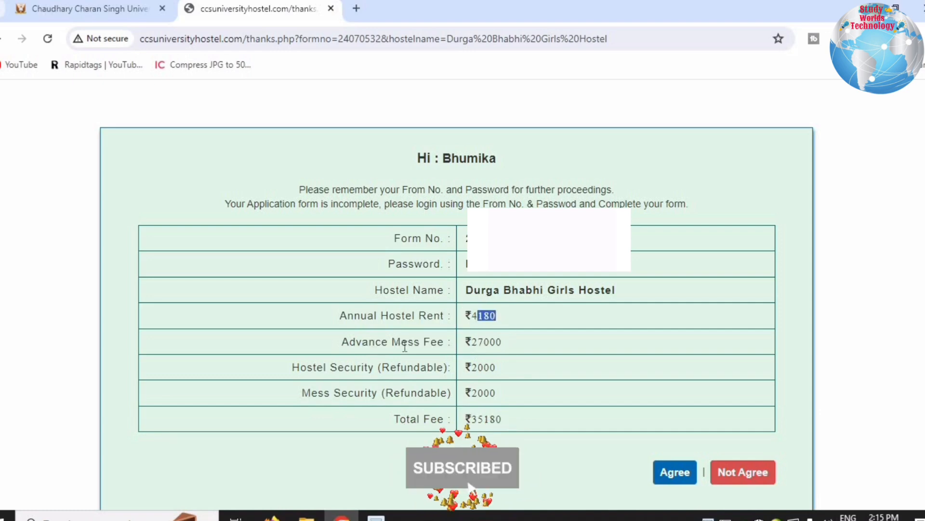
pyautogui.moveTo(375, 345); pyautogui.dragTo(498, 350)
pyautogui.moveTo(285, 371); pyautogui.dragTo(505, 368)
pyautogui.moveTo(304, 385); pyautogui.dragTo(467, 424)
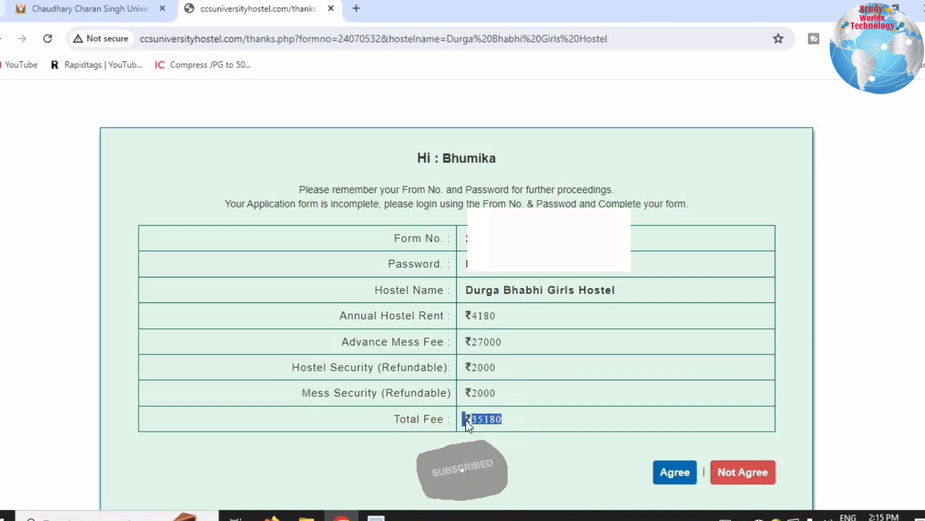
pyautogui.click(468, 387)
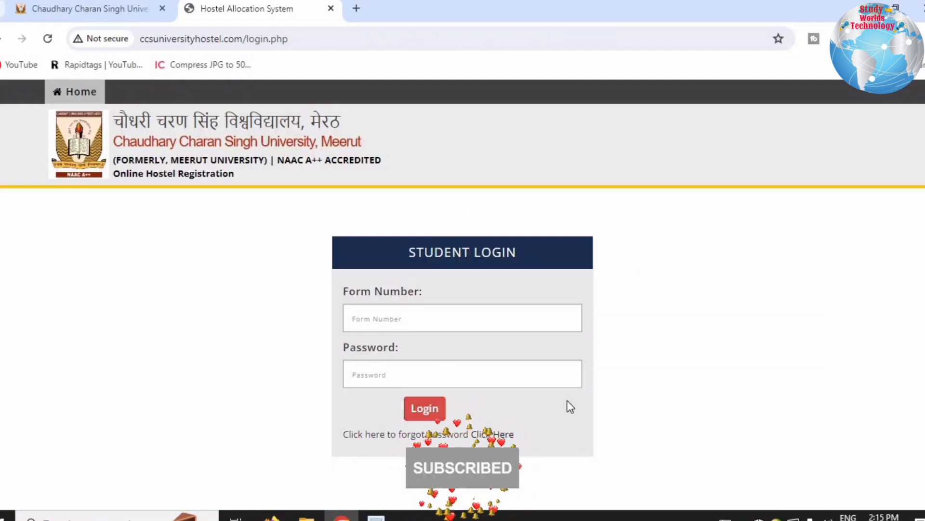
# Log in to the student account with the form number and password, and save the prefilled registration details to continue
pyautogui.click(443, 327)
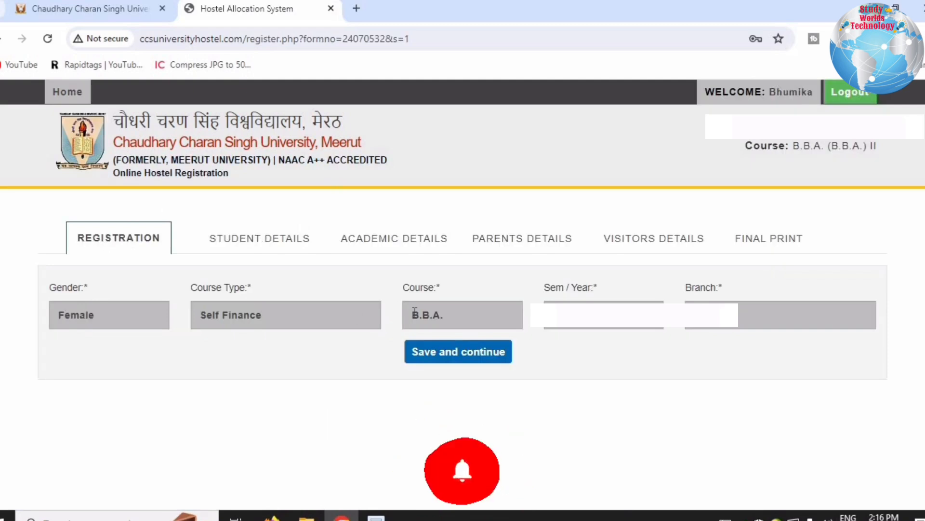
pyautogui.click(606, 323)
pyautogui.press('Tab')
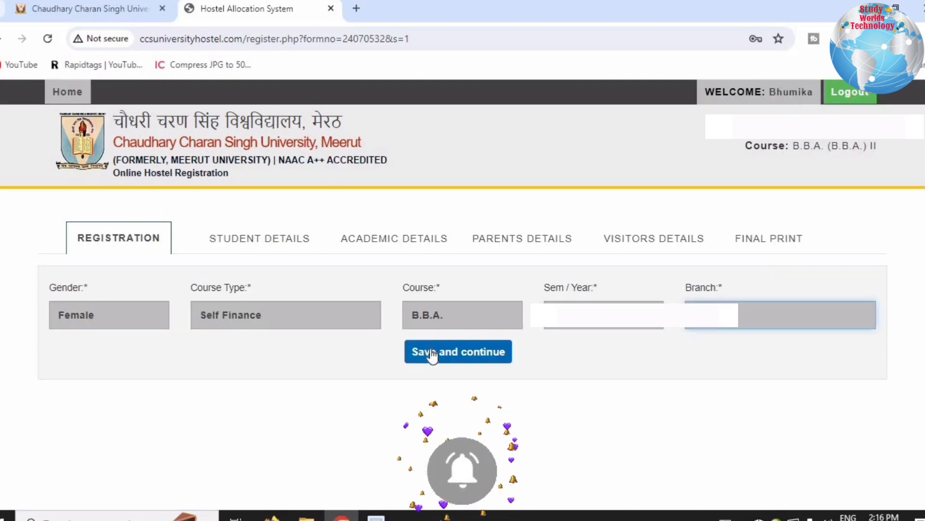
pyautogui.click(432, 357)
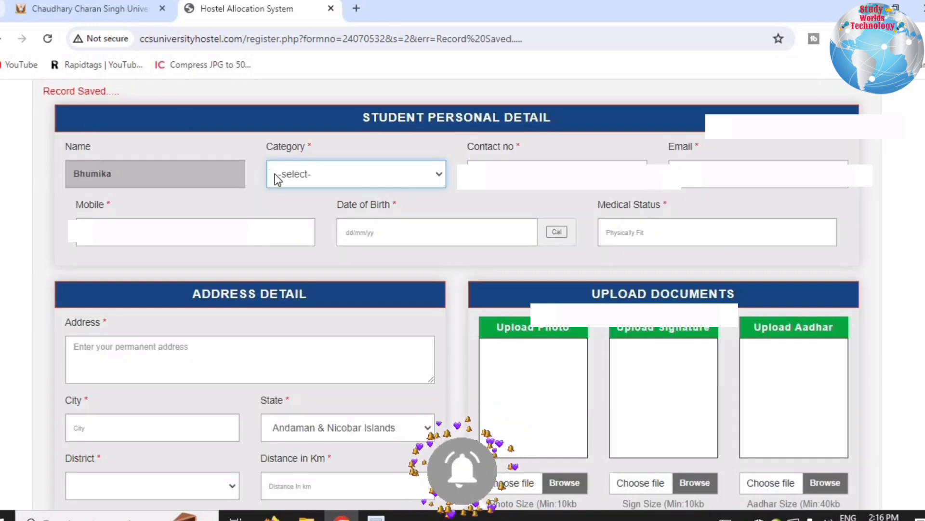
# Set the category to GEN. in the student personal details and go through the date of birth and medical status fields
pyautogui.click(292, 177)
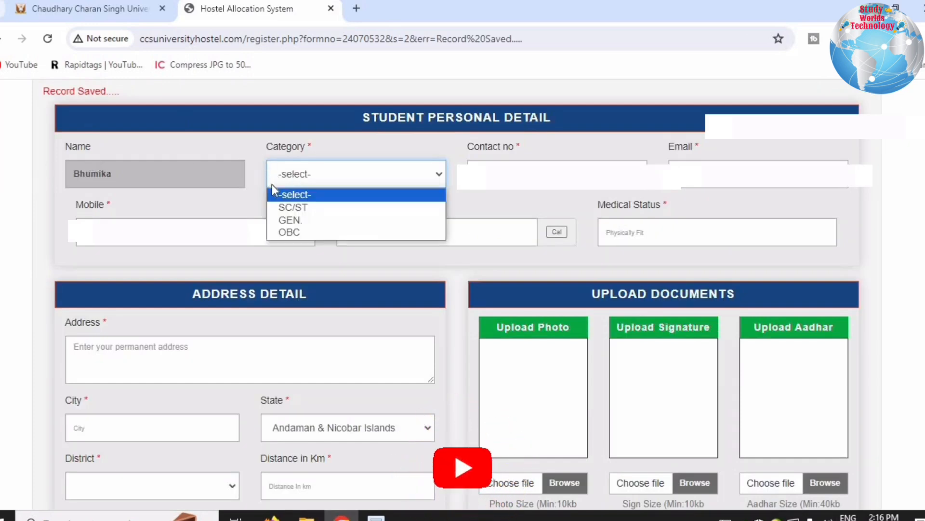
pyautogui.click(298, 209)
pyautogui.click(304, 176)
pyautogui.click(292, 219)
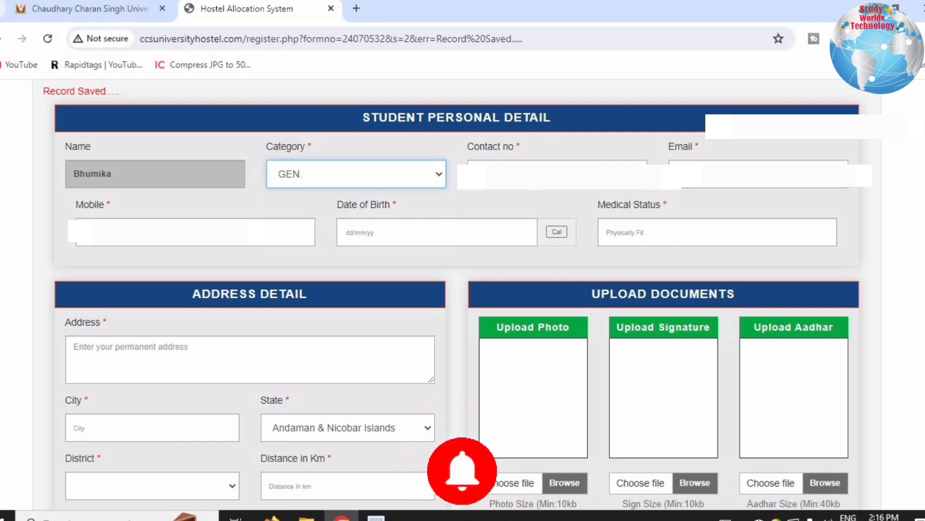
pyautogui.click(401, 226)
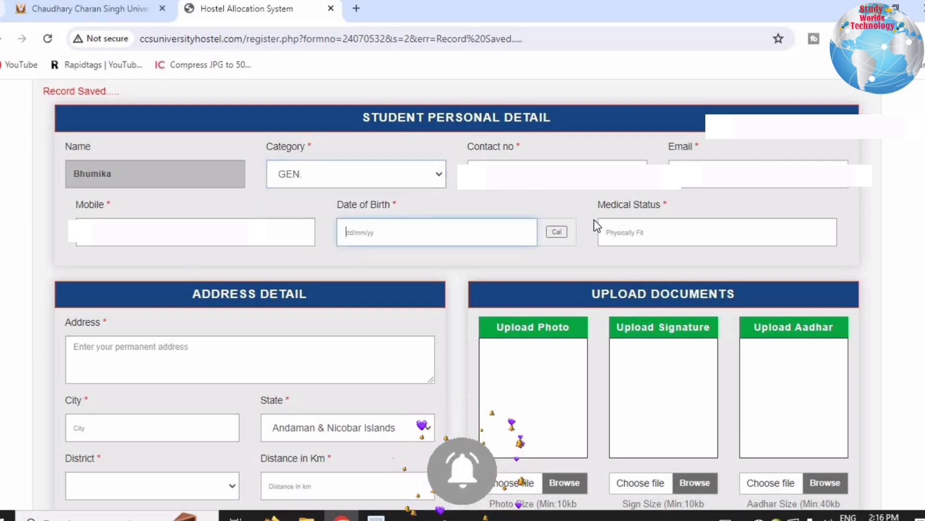
pyautogui.click(646, 232)
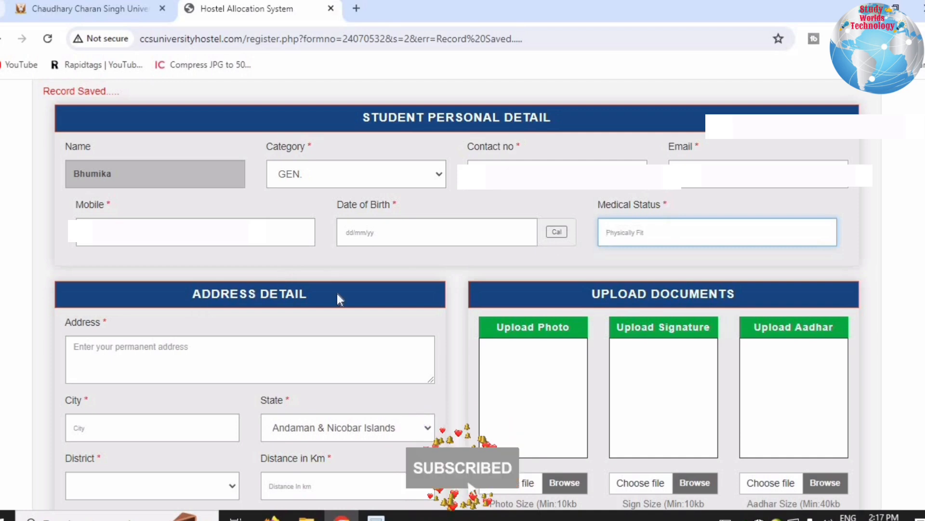
# Go to the Address Detail section and activate the permanent address field
pyautogui.moveTo(352, 293); pyautogui.dragTo(188, 322)
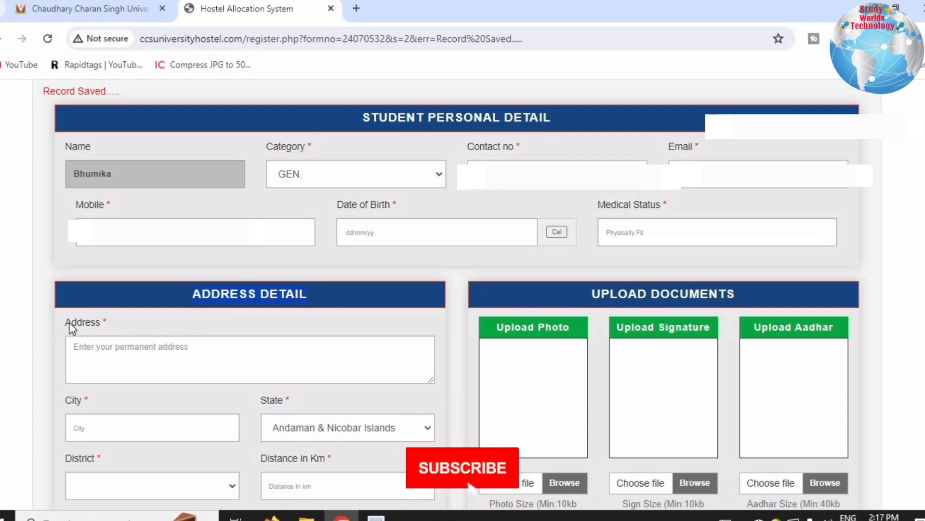
pyautogui.scroll(-3, 69, 322)
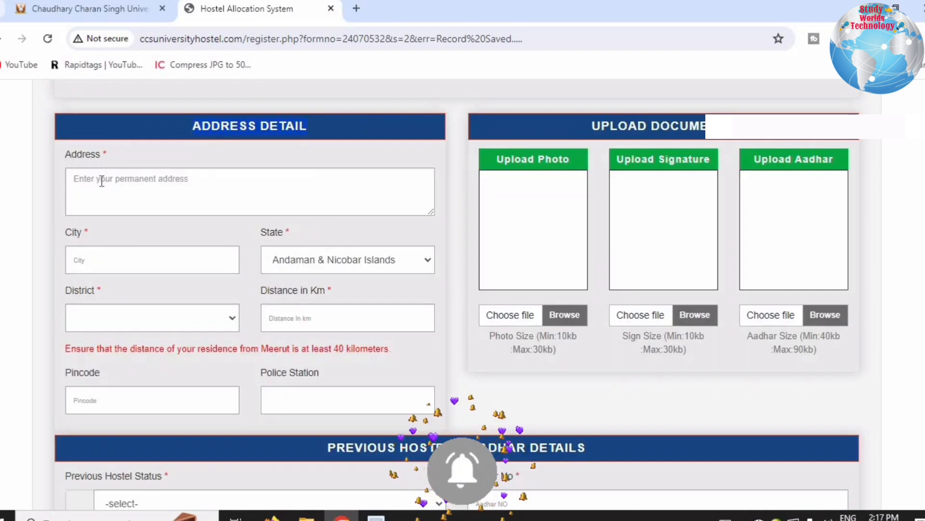
pyautogui.click(184, 187)
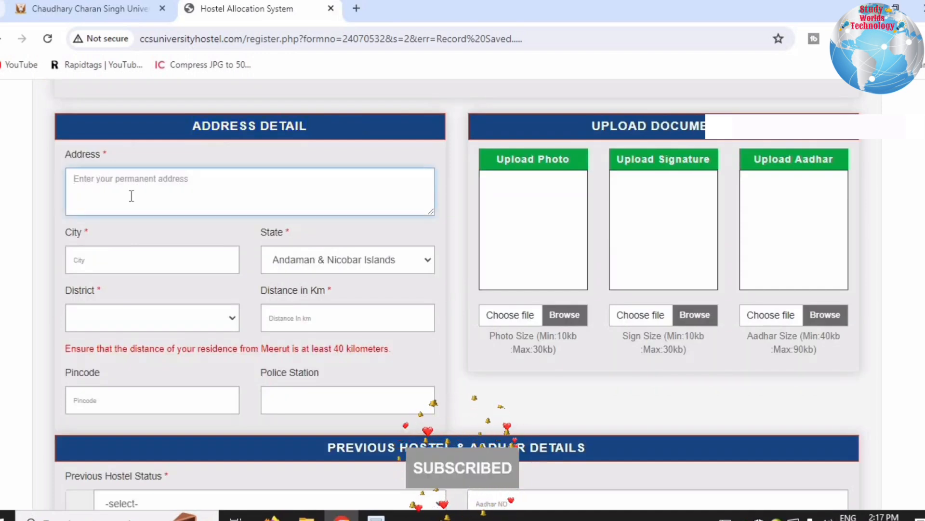
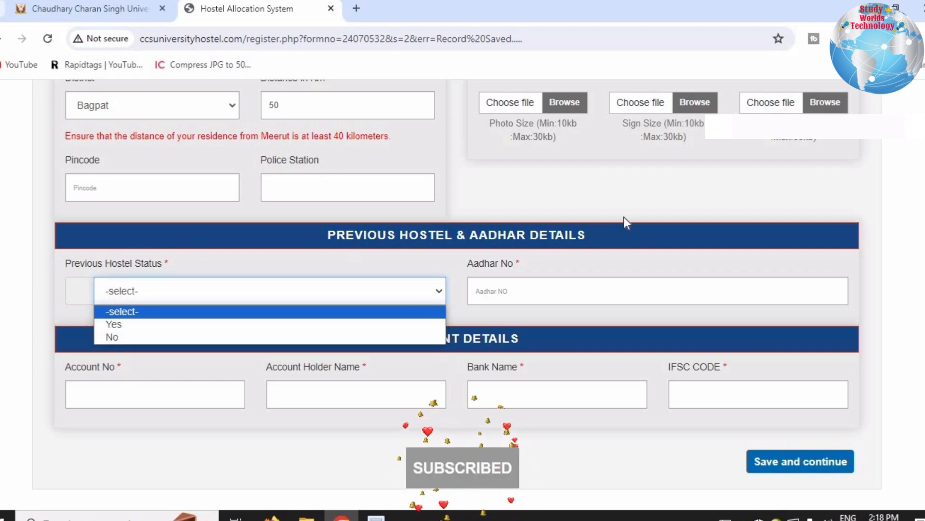
# Set the previous hostel status to No and activate the Aadhar number field
pyautogui.click(114, 325)
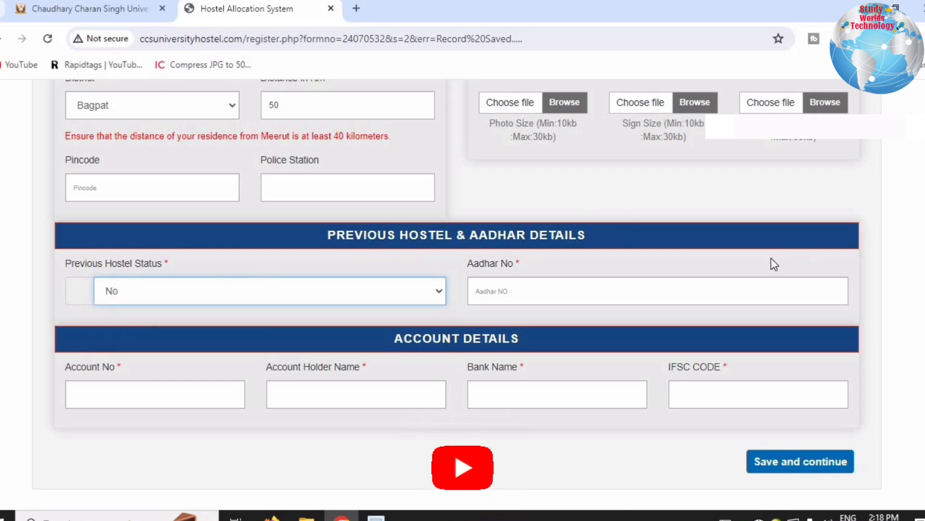
pyautogui.click(596, 293)
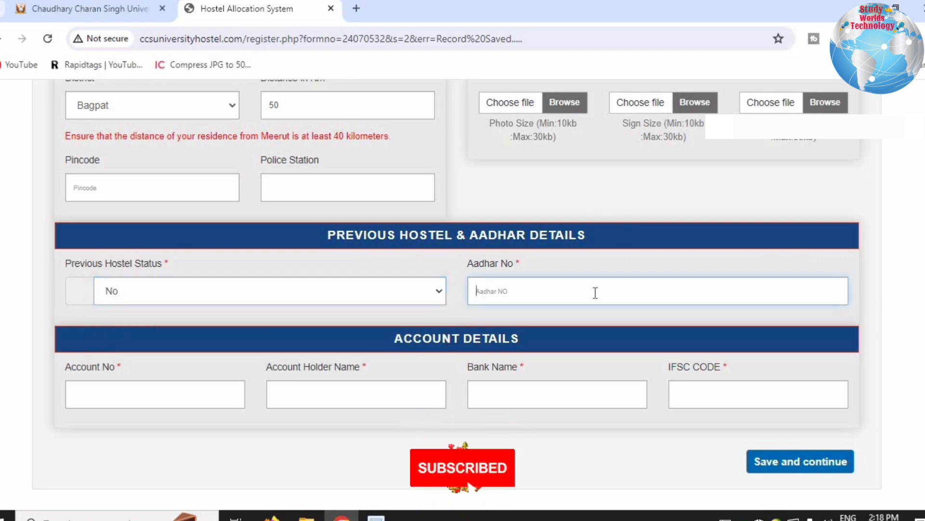
pyautogui.click(650, 259)
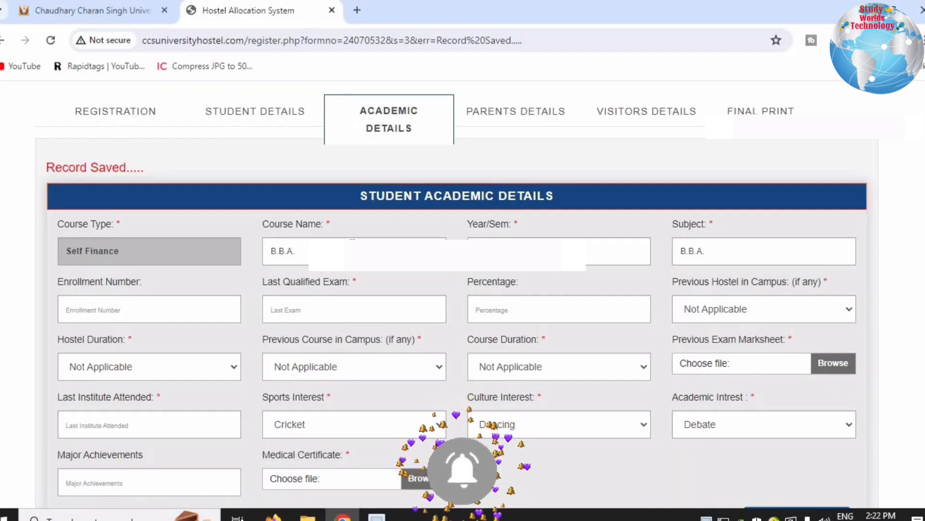
# Enter BBA as the last qualified exam and 72 as the percentage in the student academic details
pyautogui.click(353, 239)
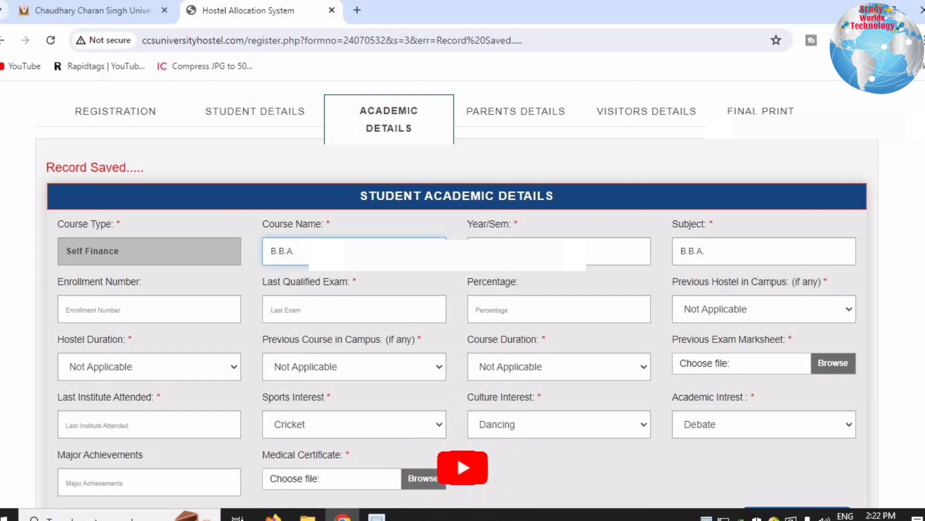
pyautogui.press('Tab')
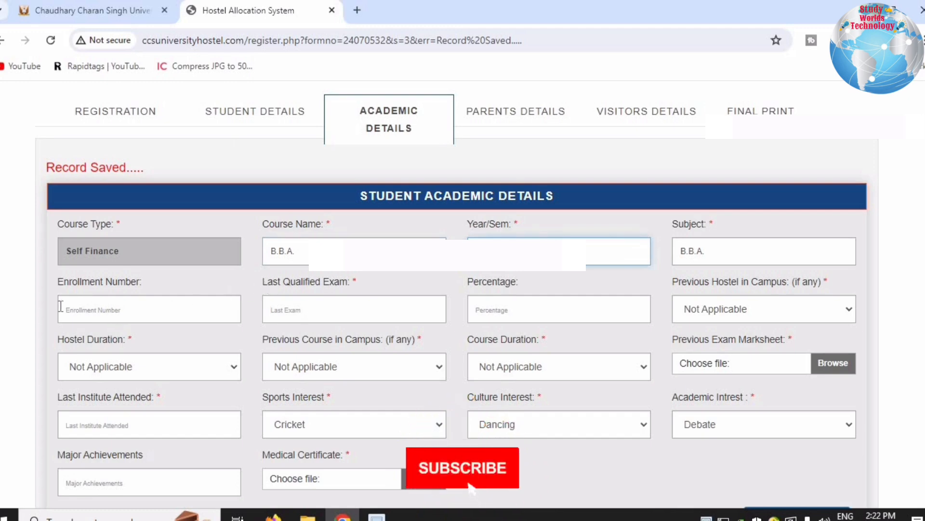
pyautogui.moveTo(275, 282); pyautogui.dragTo(379, 282)
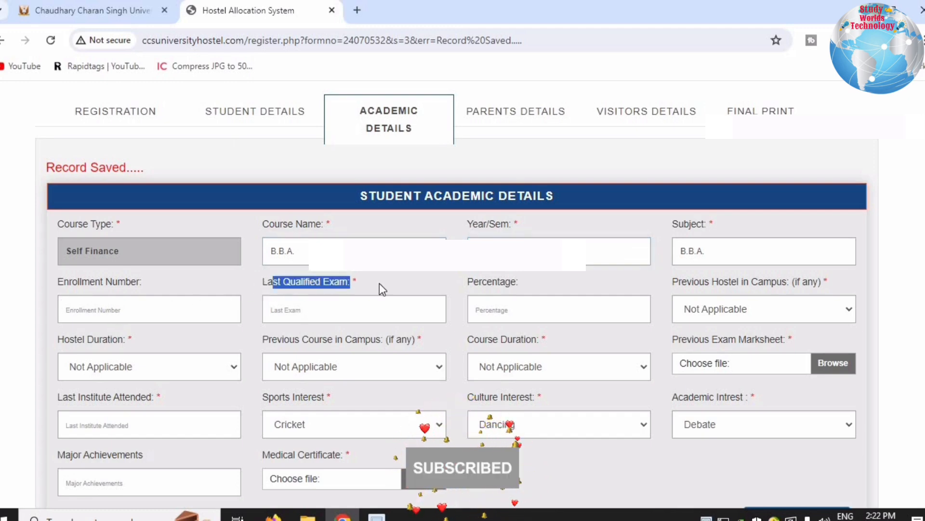
pyautogui.click(309, 307)
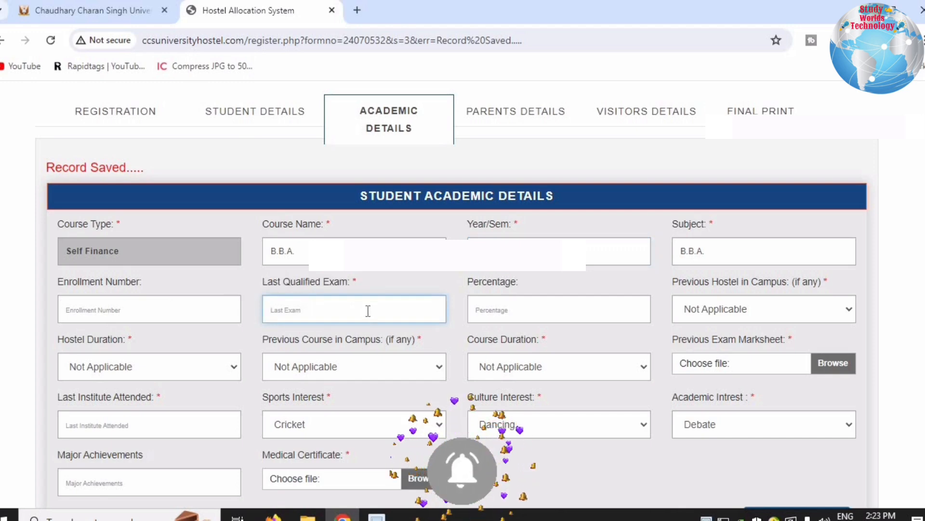
pyautogui.write('BBA')
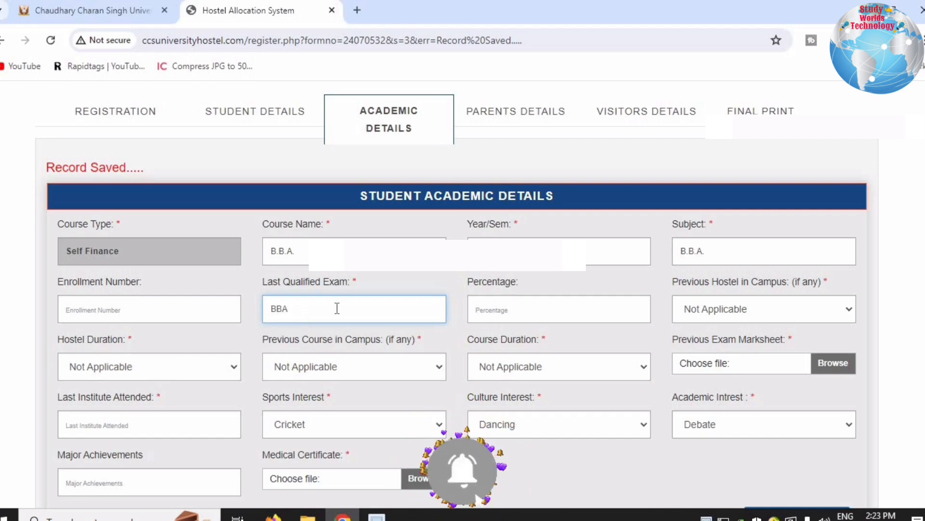
pyautogui.doubleClick(286, 310)
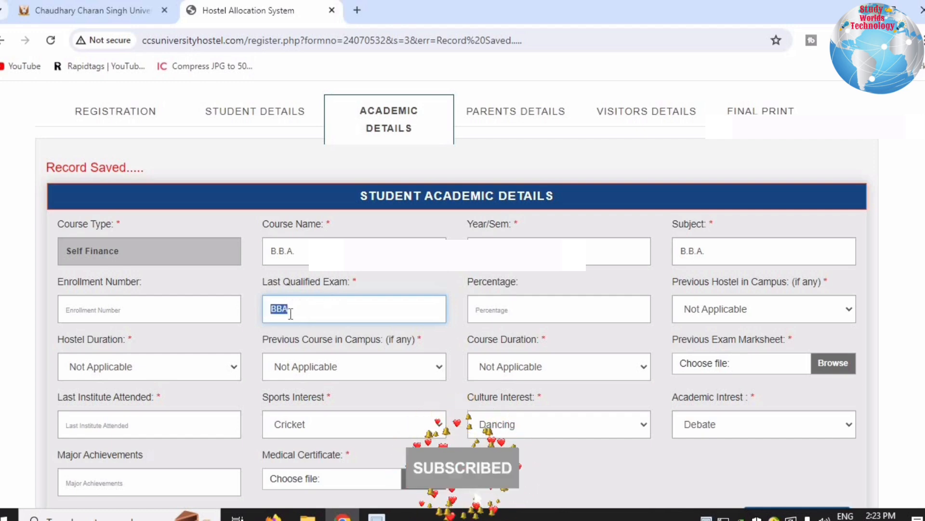
pyautogui.click(499, 305)
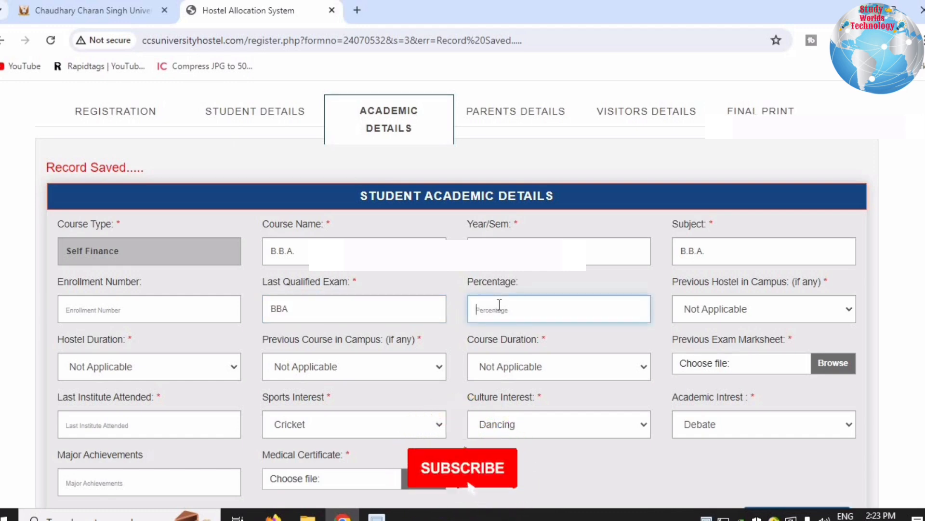
pyautogui.write('72')
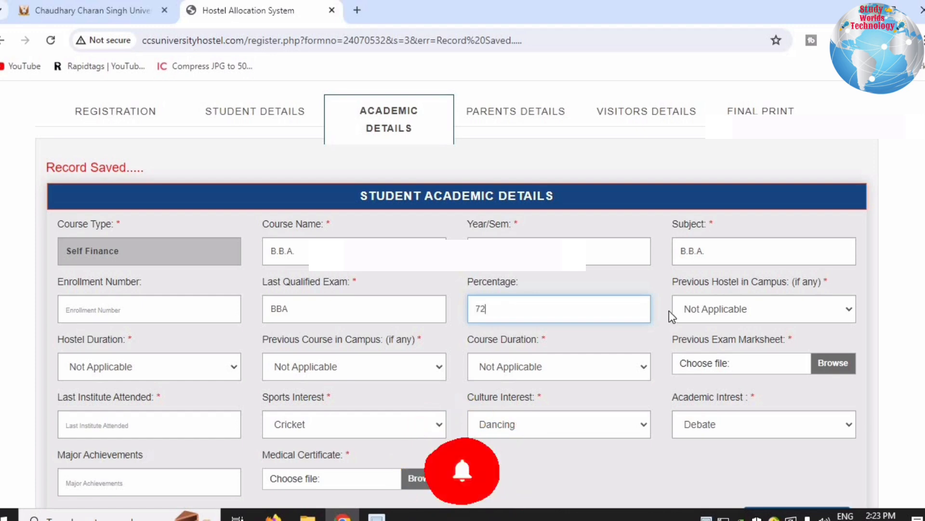
# Check the year options for hostel duration and keep both the previous hostel in campus and the hostel duration at Not Applicable
pyautogui.moveTo(682, 283); pyautogui.dragTo(788, 276)
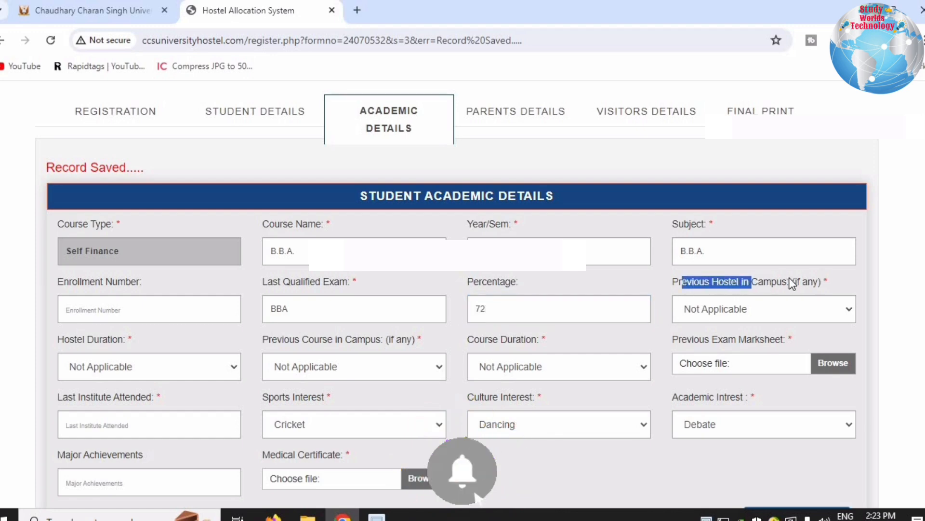
pyautogui.click(721, 301)
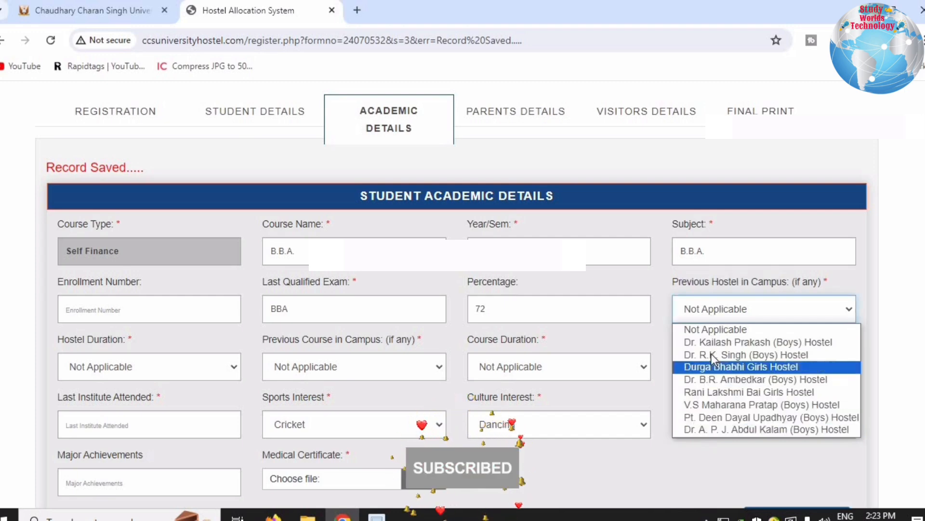
pyautogui.click(724, 329)
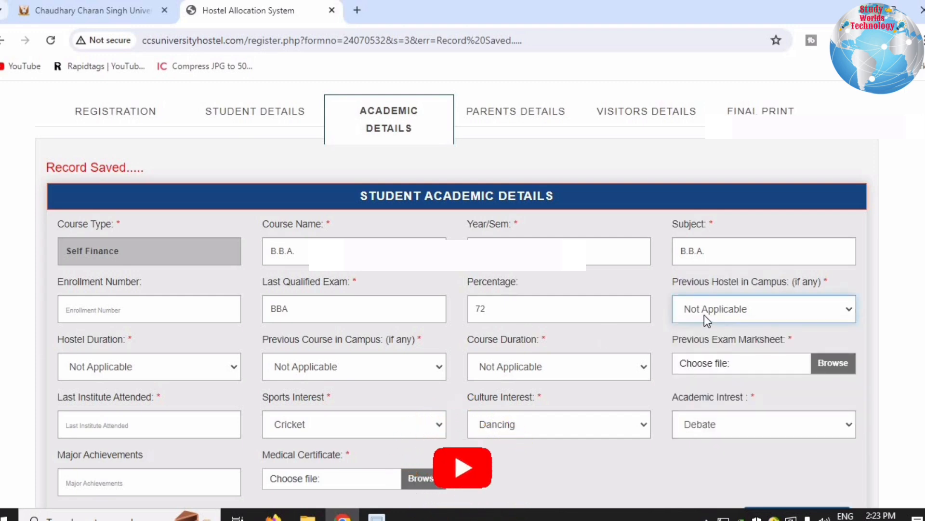
pyautogui.moveTo(69, 337); pyautogui.dragTo(131, 337)
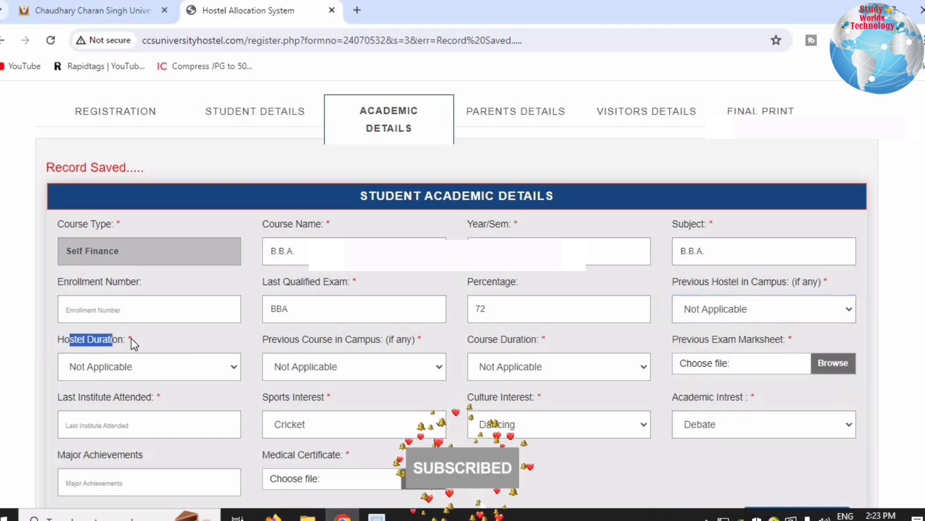
pyautogui.click(108, 358)
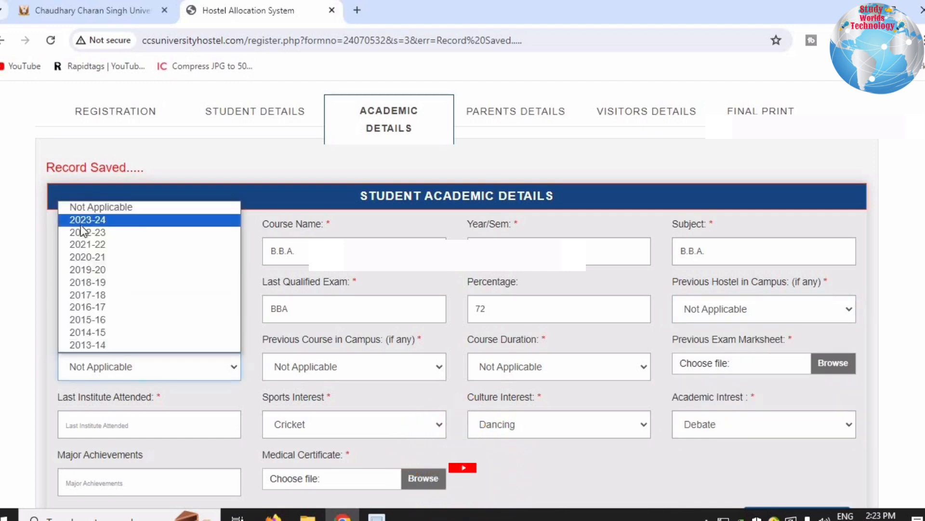
pyautogui.click(29, 396)
pyautogui.click(106, 368)
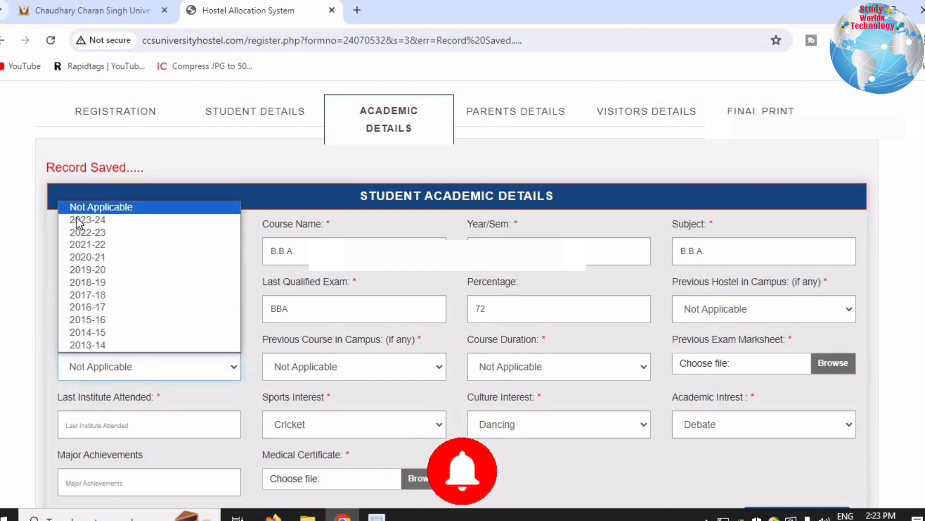
# Set the previous course in campus and the course duration to Not Applicable
pyautogui.click(352, 375)
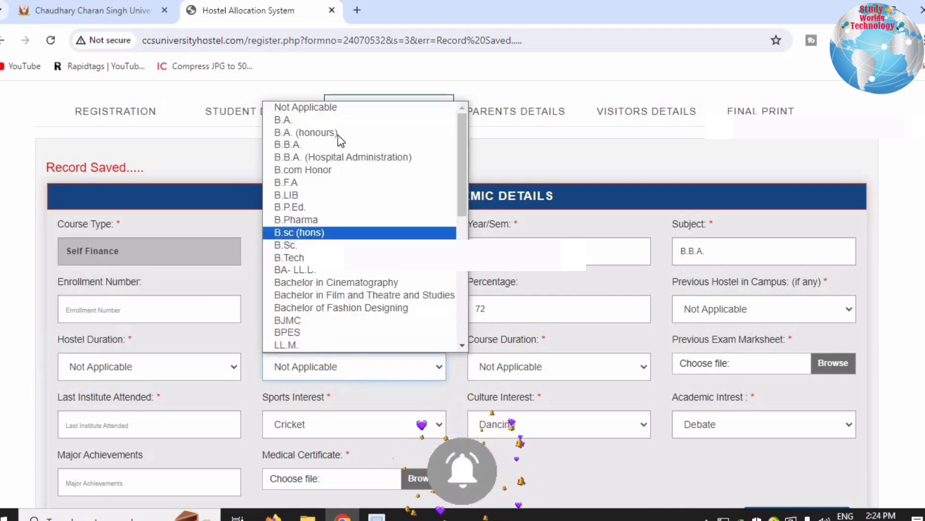
pyautogui.click(300, 149)
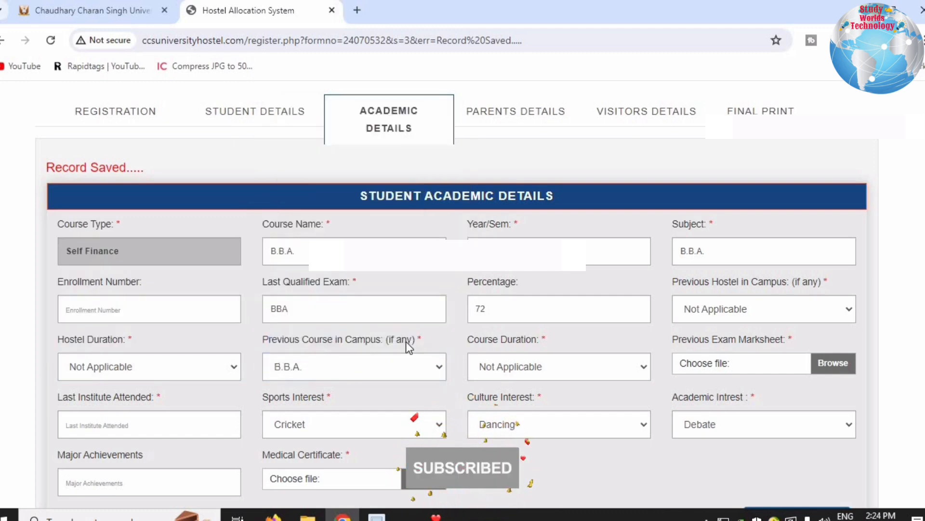
pyautogui.click(372, 361)
pyautogui.click(310, 108)
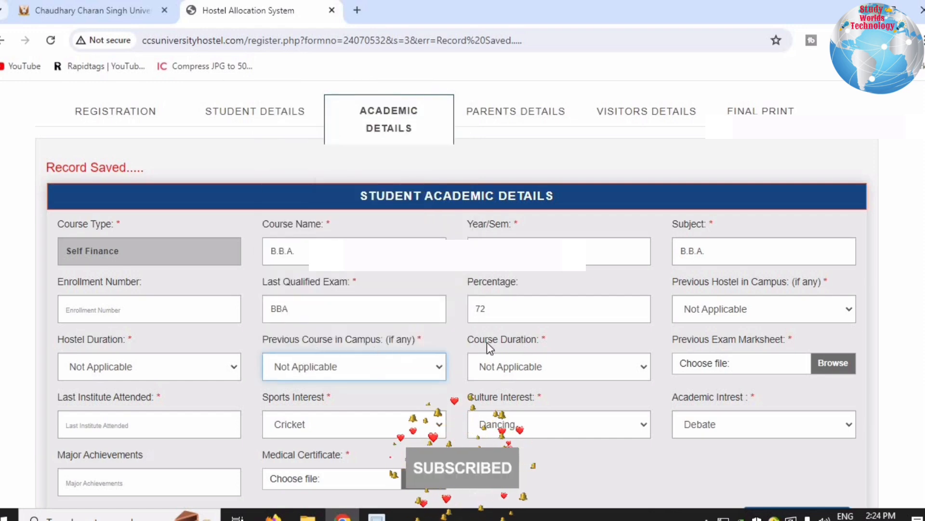
pyautogui.moveTo(486, 343); pyautogui.dragTo(533, 352)
pyautogui.click(525, 368)
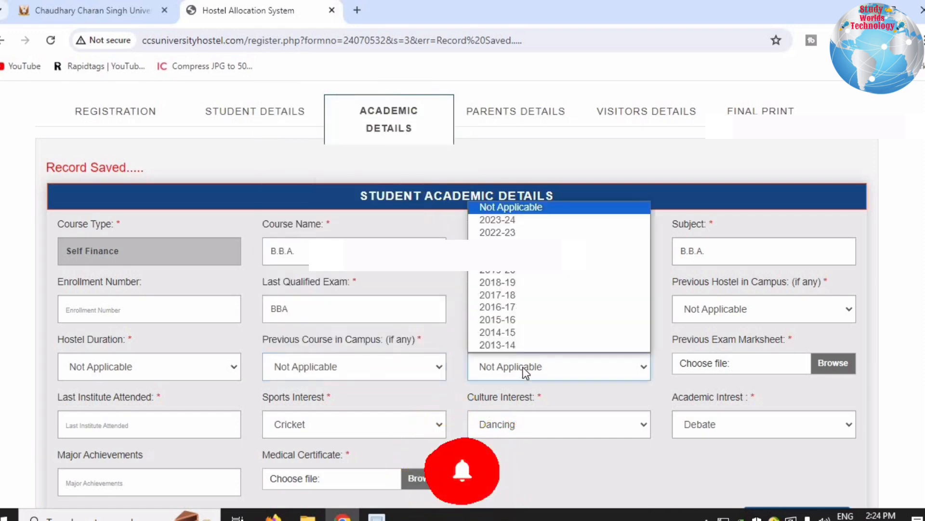
pyautogui.click(506, 211)
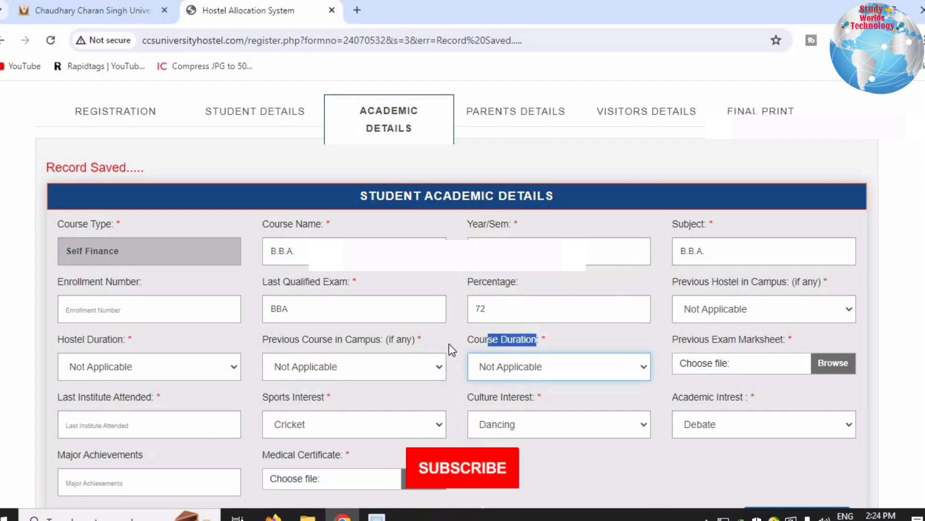
pyautogui.click(522, 371)
pyautogui.click(523, 370)
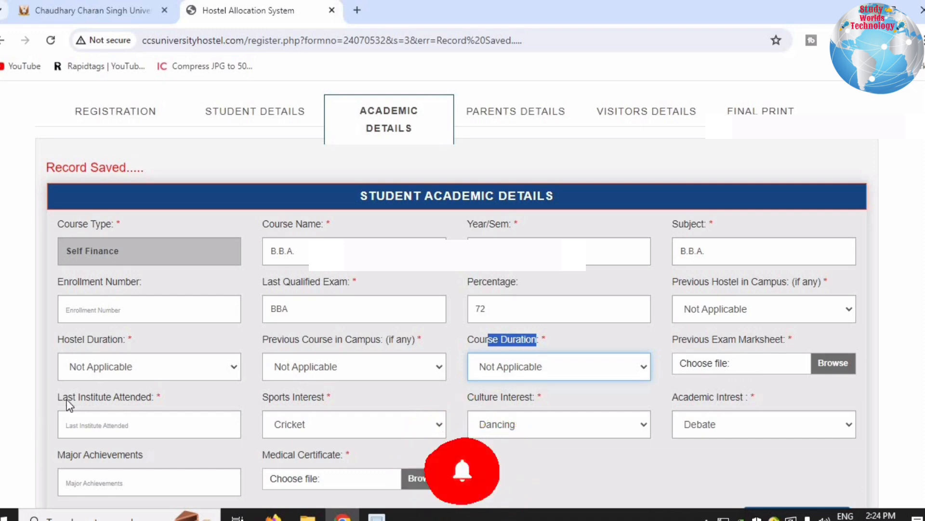
# Go past the last institute field and choose Cricket as sports interest, Dancing as culture interest and Debate as academic interest
pyautogui.moveTo(67, 398); pyautogui.dragTo(191, 401)
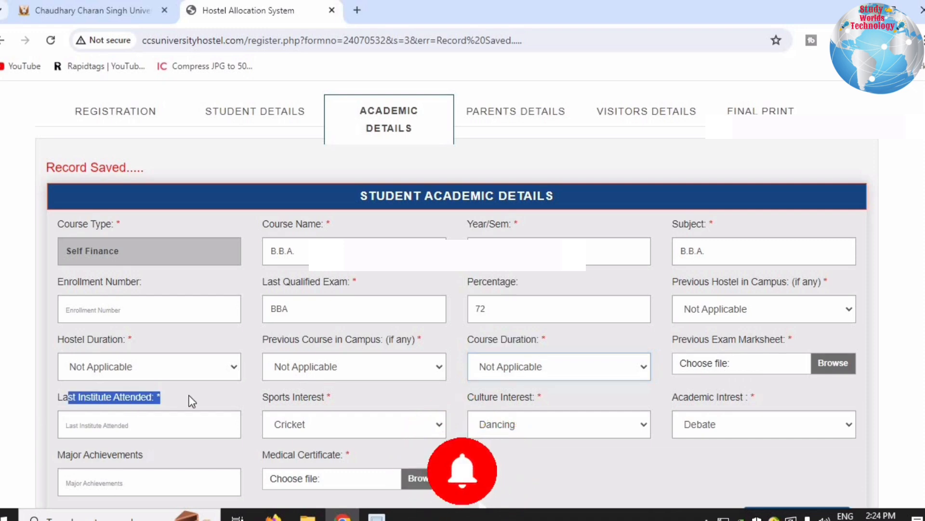
pyautogui.click(112, 425)
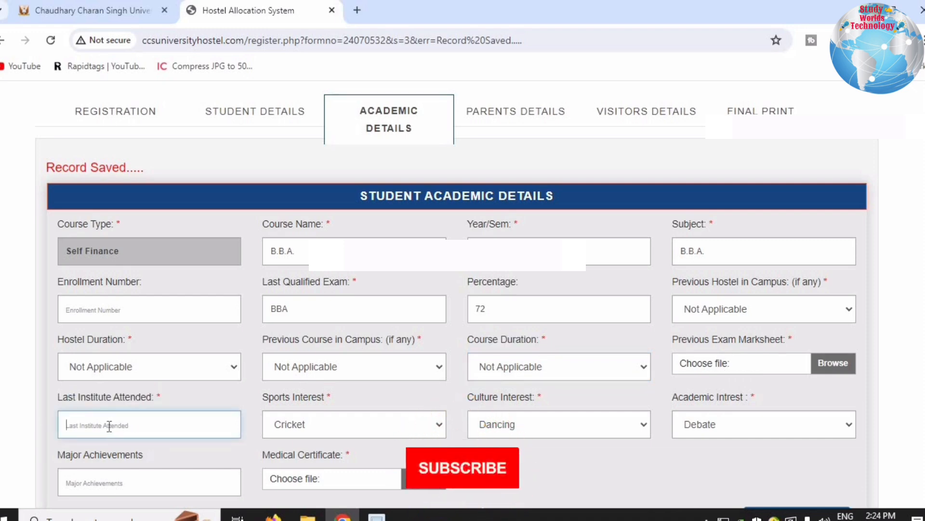
pyautogui.click(313, 426)
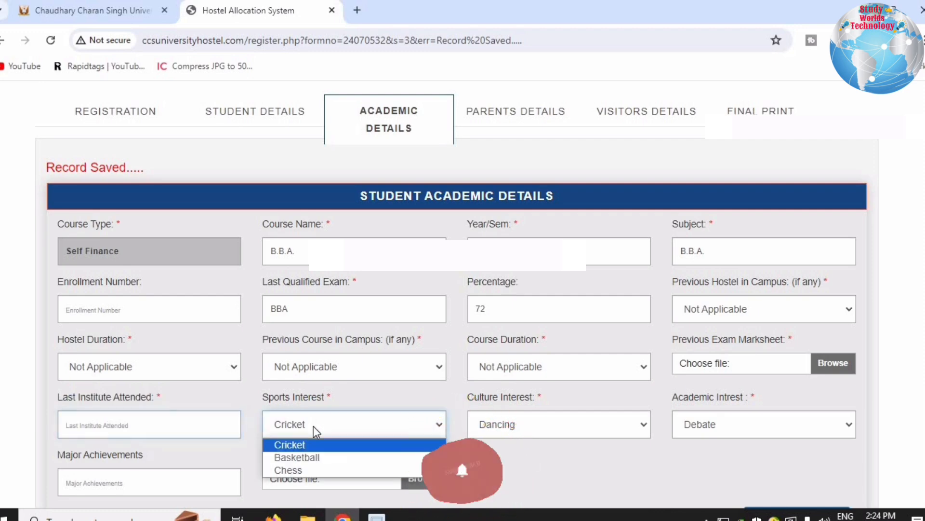
pyautogui.click(293, 444)
pyautogui.click(501, 424)
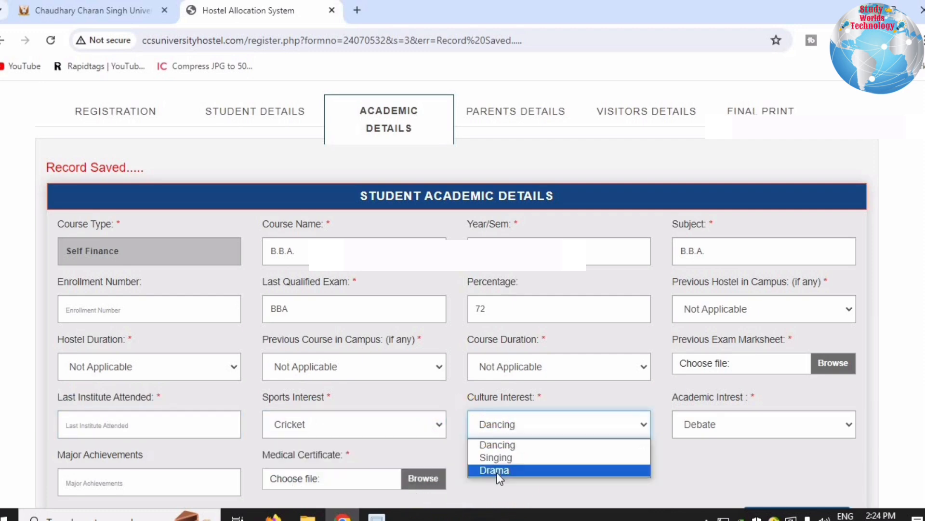
pyautogui.click(498, 444)
pyautogui.click(714, 424)
pyautogui.click(715, 470)
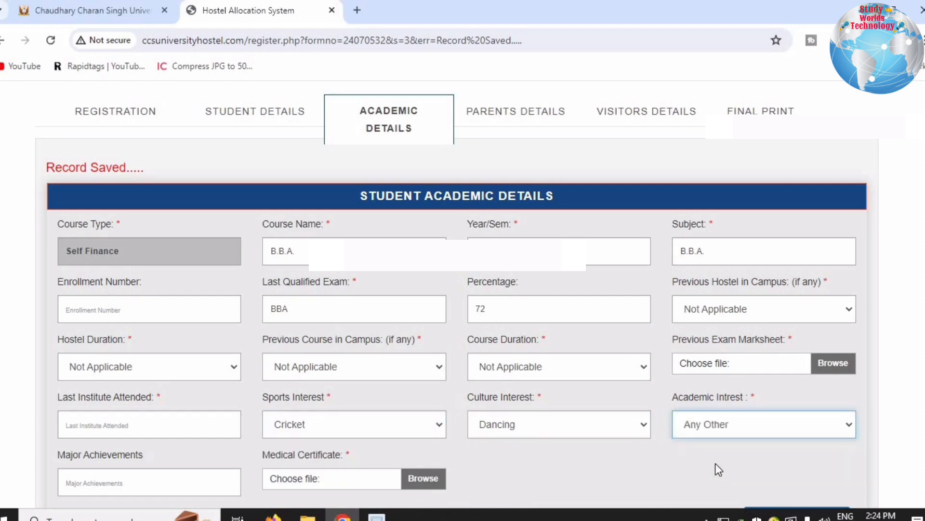
pyautogui.click(738, 423)
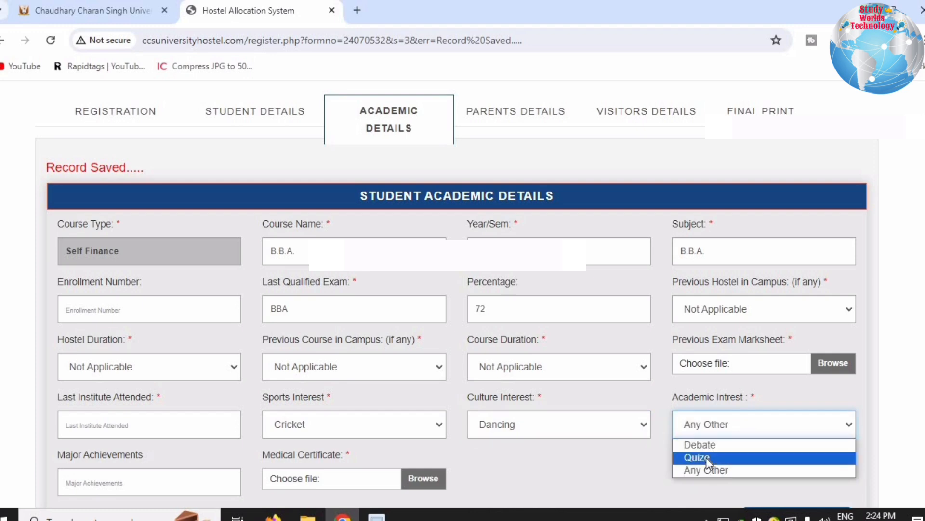
pyautogui.click(701, 444)
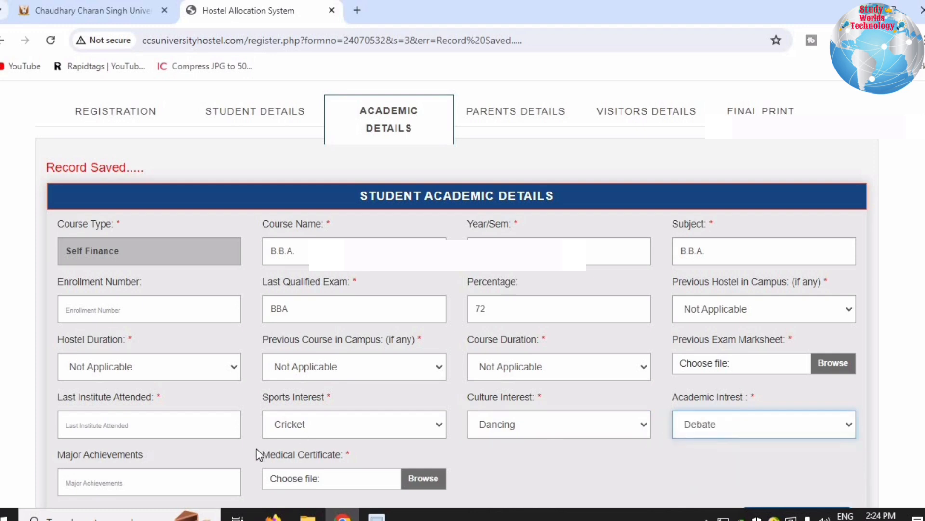
pyautogui.tripleClick(128, 456)
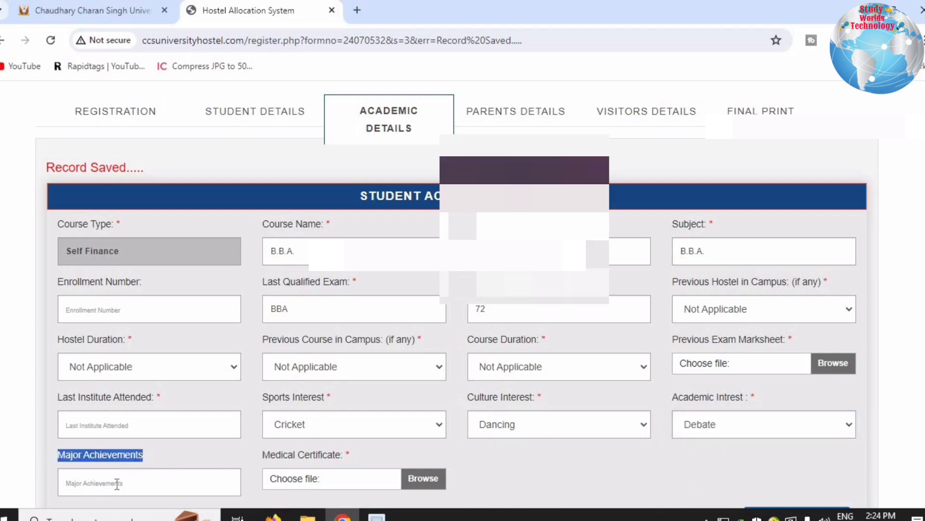
# Check the medical certificate upload and its issuing-authority note, then save the student academic details and continue to the parents details
pyautogui.moveTo(280, 455); pyautogui.dragTo(367, 463)
pyautogui.click(445, 479)
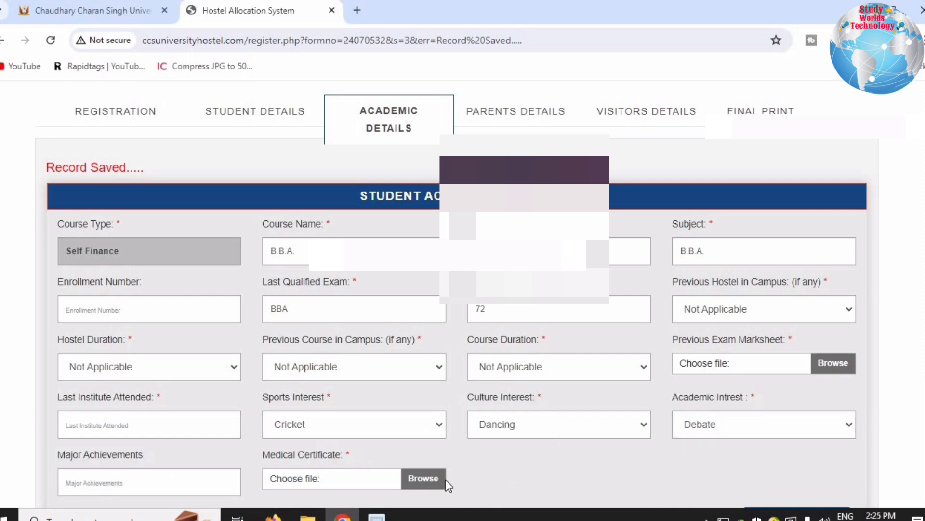
pyautogui.scroll(-2, 395, 439)
pyautogui.scroll(2, 351, 432)
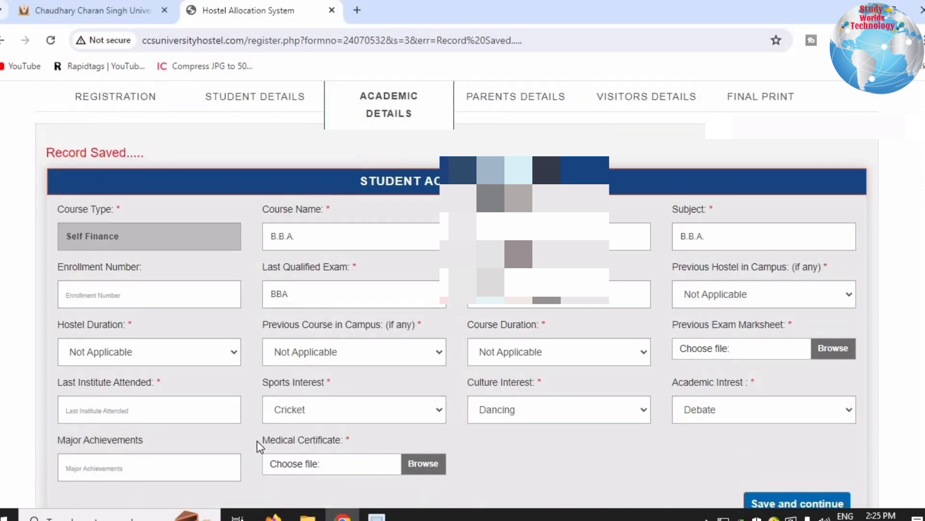
pyautogui.moveTo(257, 440); pyautogui.dragTo(292, 466)
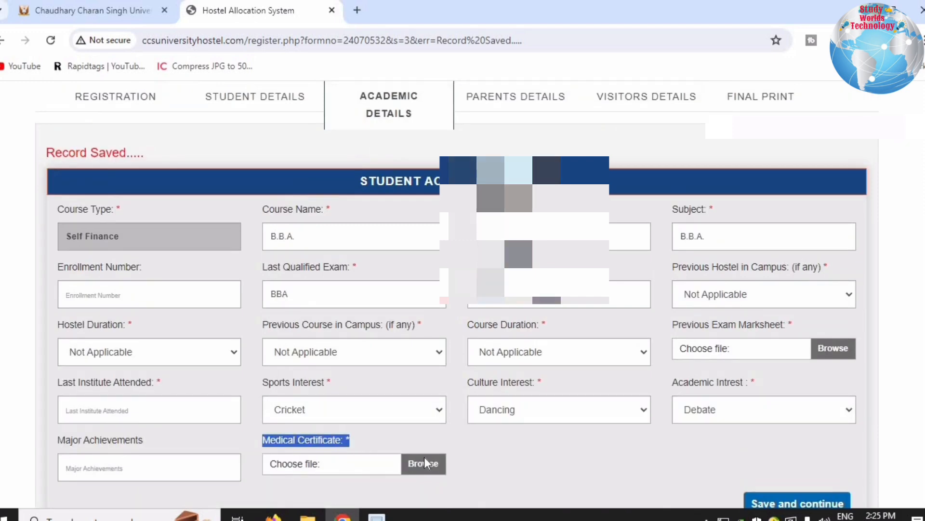
pyautogui.scroll(-2, 481, 490)
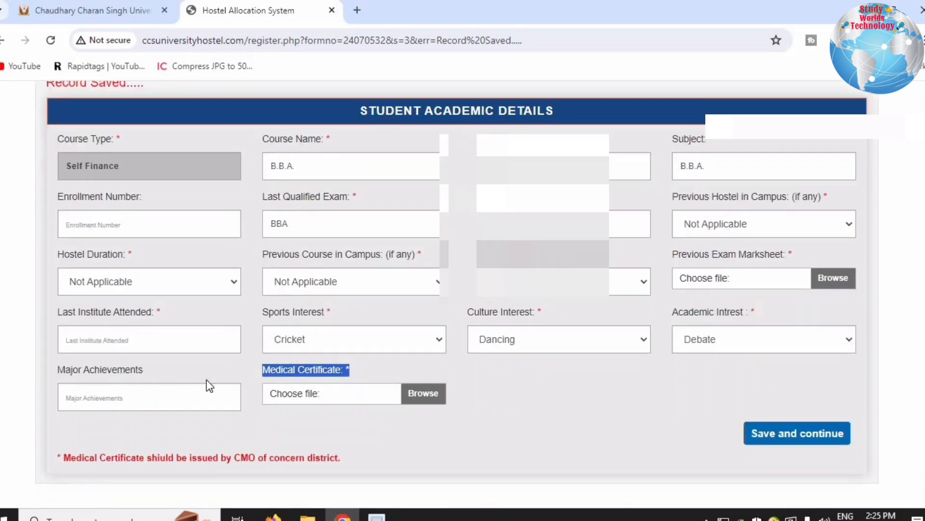
pyautogui.moveTo(60, 455); pyautogui.dragTo(340, 456)
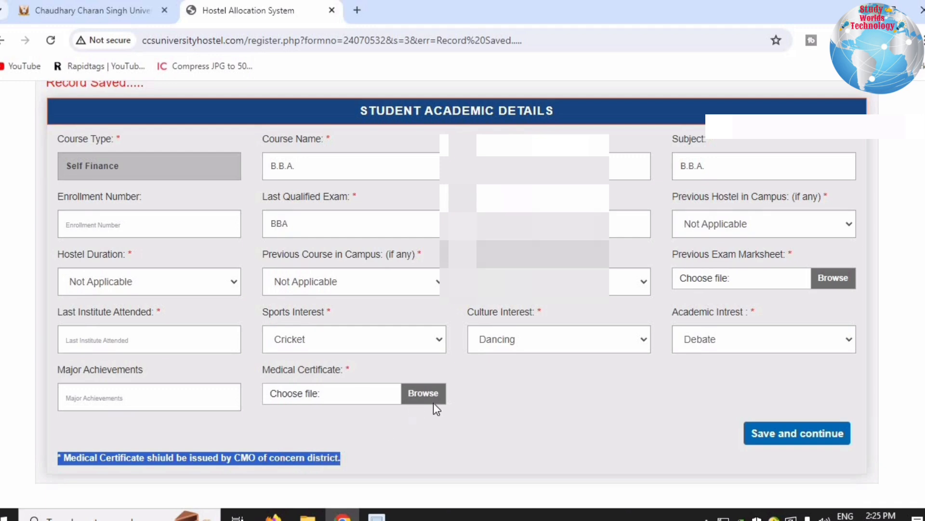
pyautogui.click(820, 441)
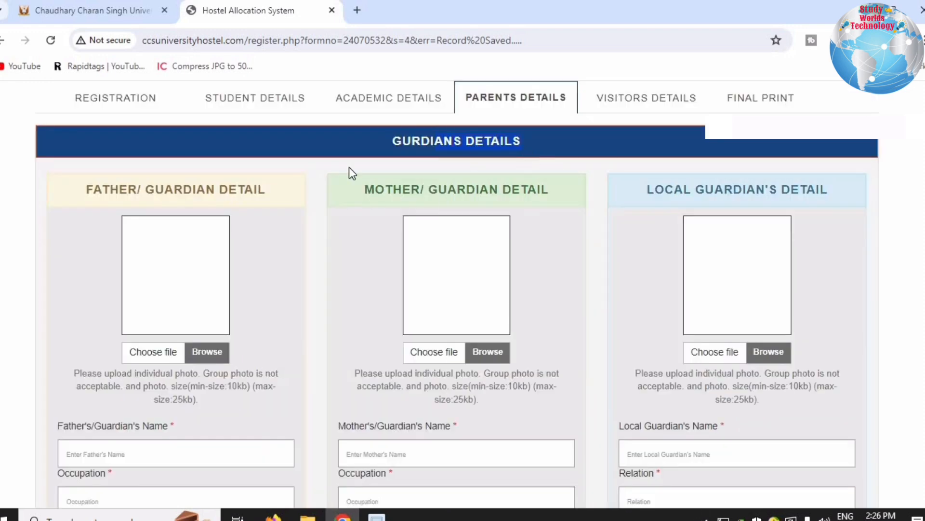
# Examine the father, mother and local guardian sections and read the rules for the guardian photo upload
pyautogui.moveTo(118, 189); pyautogui.dragTo(276, 190)
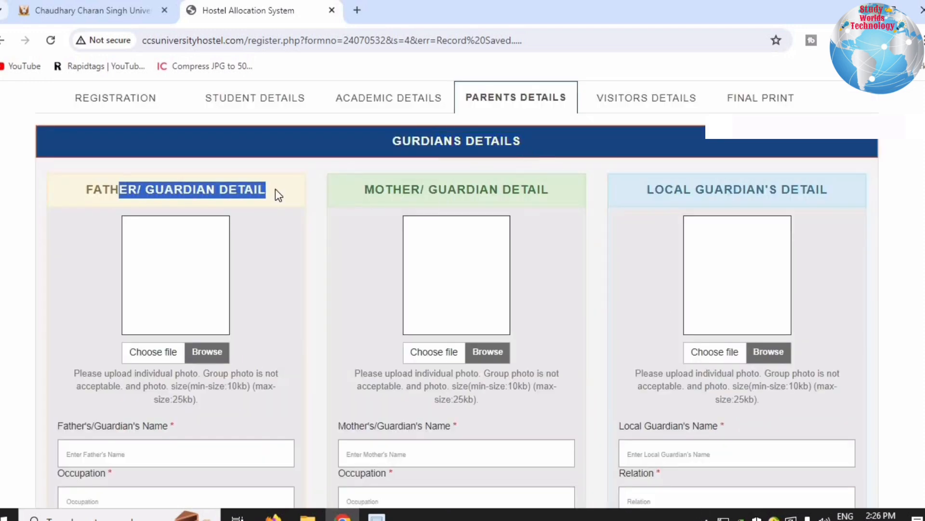
pyautogui.moveTo(394, 197); pyautogui.dragTo(553, 198)
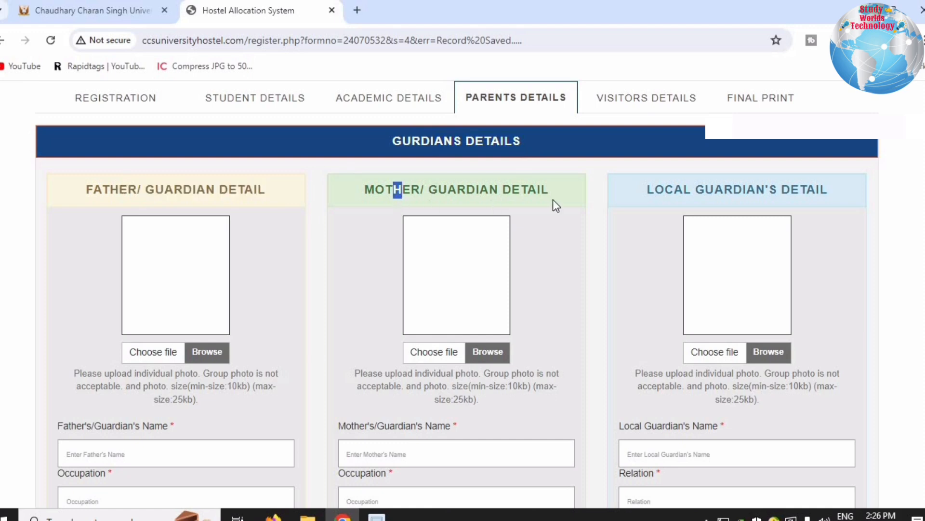
pyautogui.moveTo(684, 190); pyautogui.dragTo(835, 192)
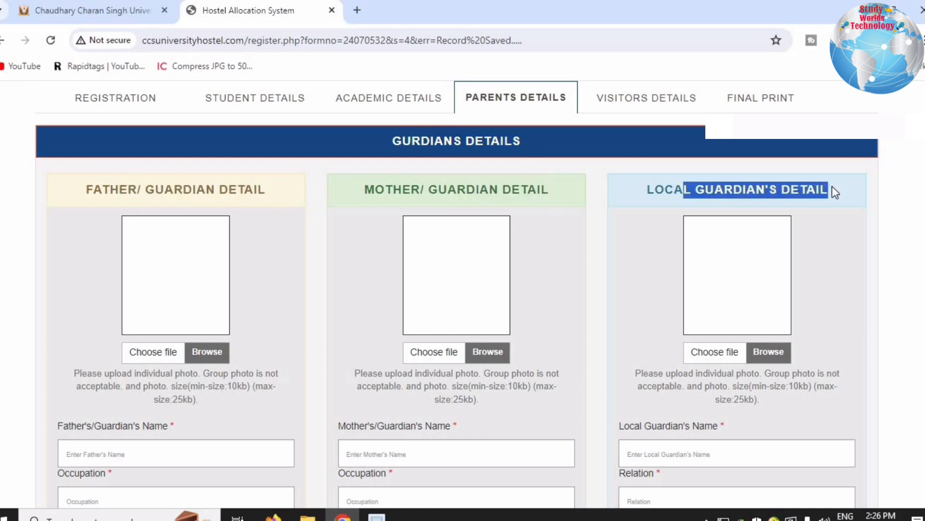
pyautogui.click(297, 167)
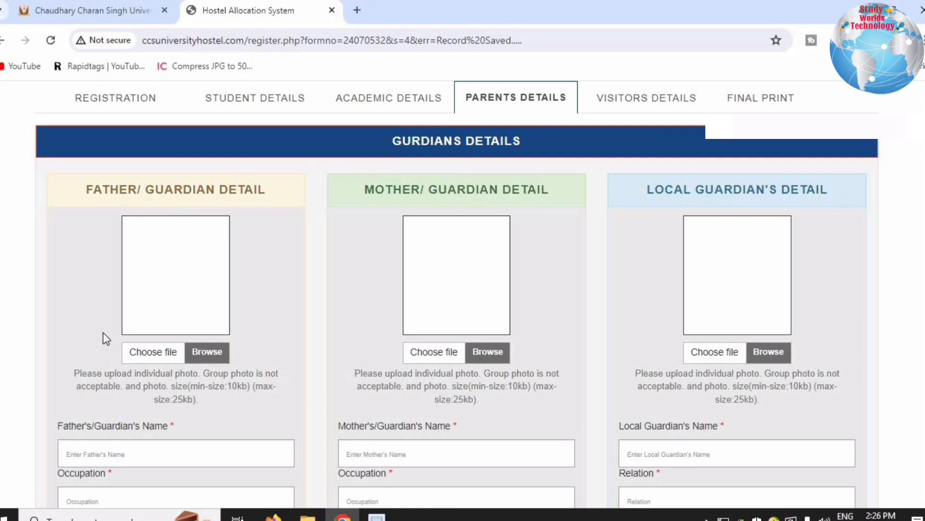
pyautogui.moveTo(82, 372); pyautogui.dragTo(273, 387)
pyautogui.click(241, 375)
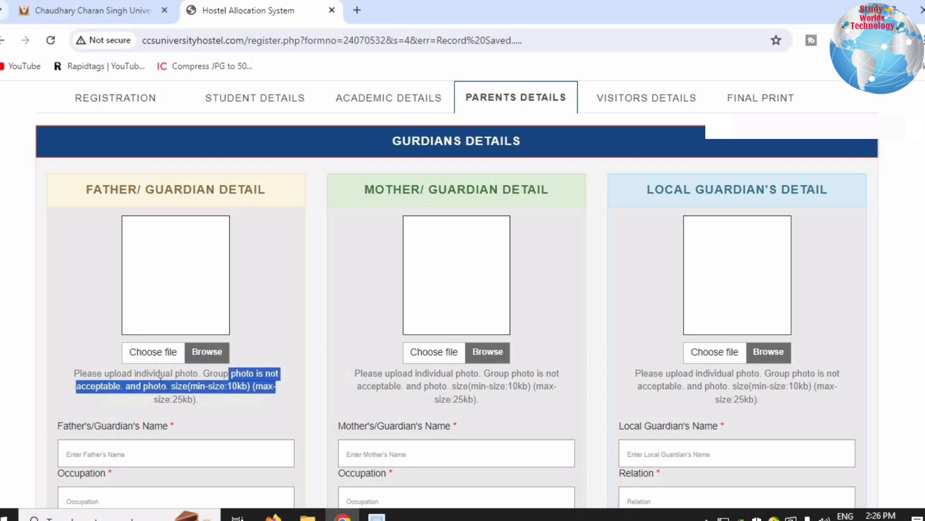
pyautogui.click(145, 384)
pyautogui.moveTo(144, 384); pyautogui.dragTo(245, 404)
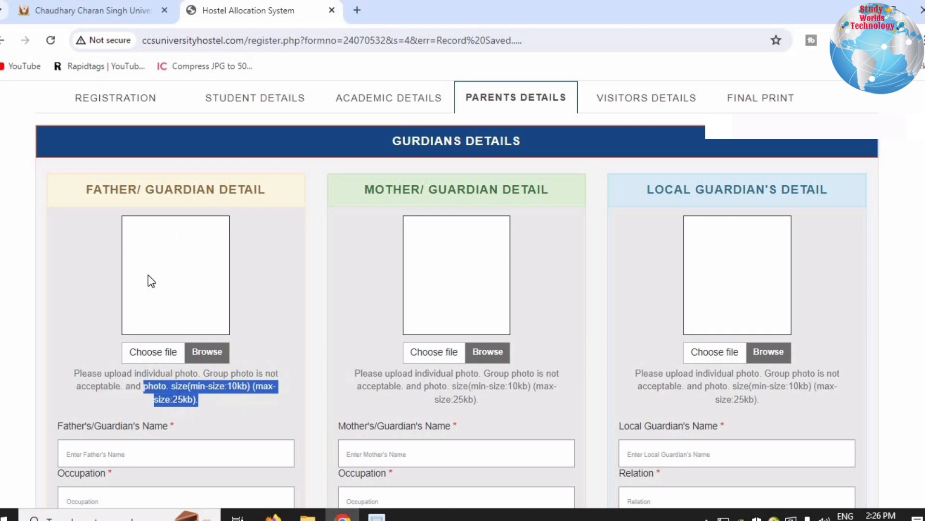
pyautogui.click(144, 299)
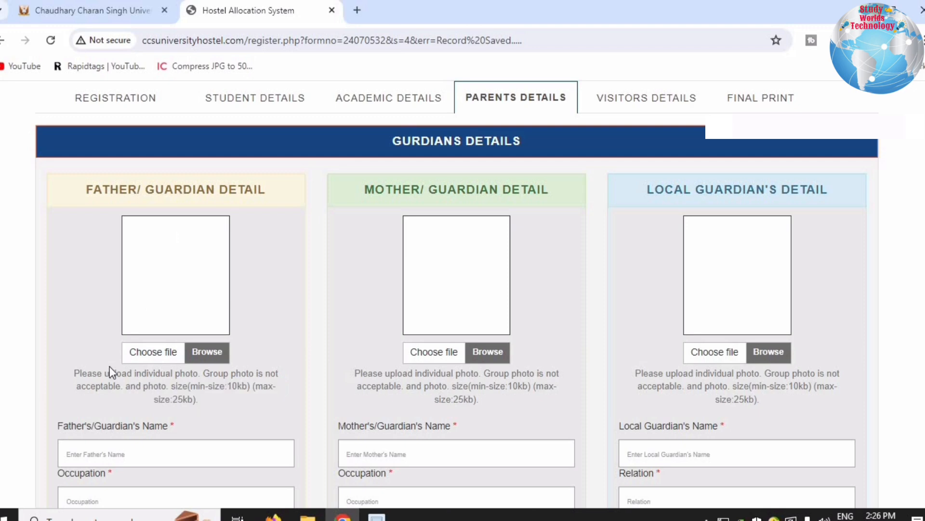
# Review which fields the father's and mother's guardian sections require, from name and occupation down to Aadhar number and email
pyautogui.scroll(-3, 103, 371)
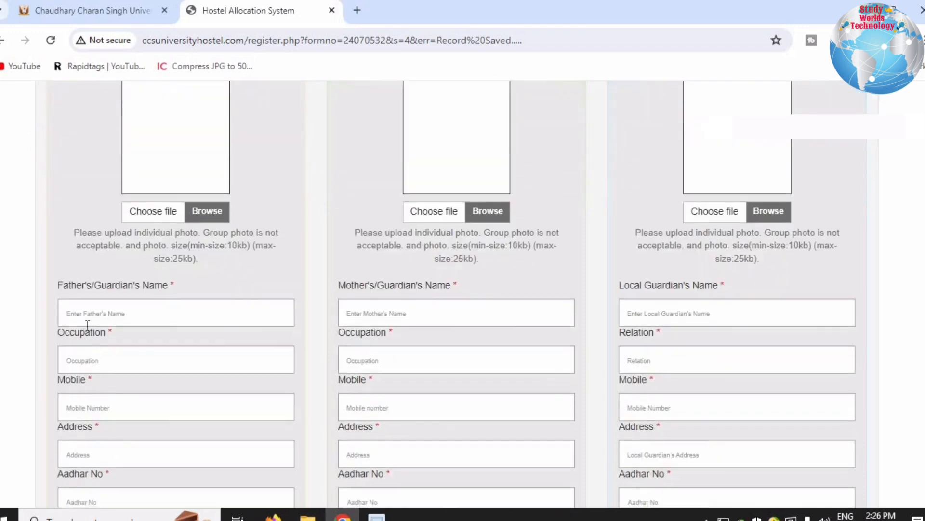
pyautogui.scroll(1, 87, 327)
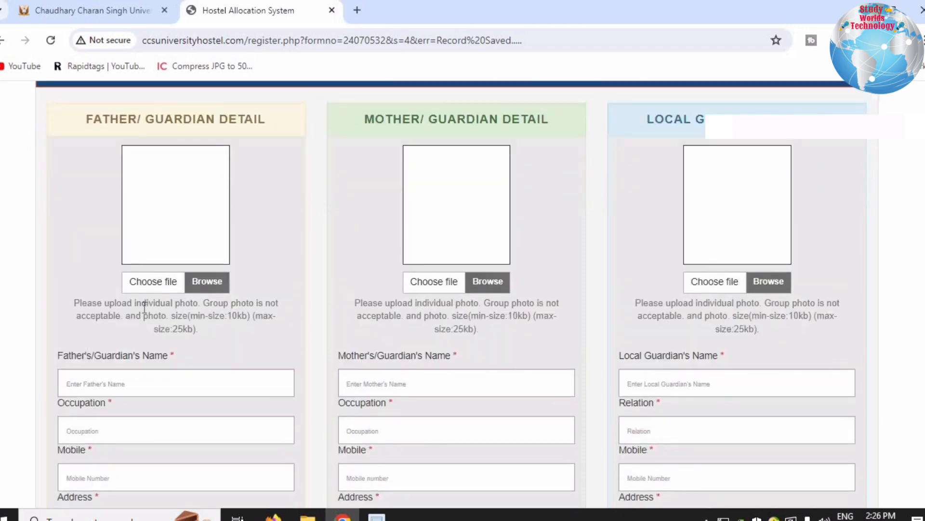
pyautogui.scroll(-1, 144, 308)
pyautogui.scroll(-3, 145, 308)
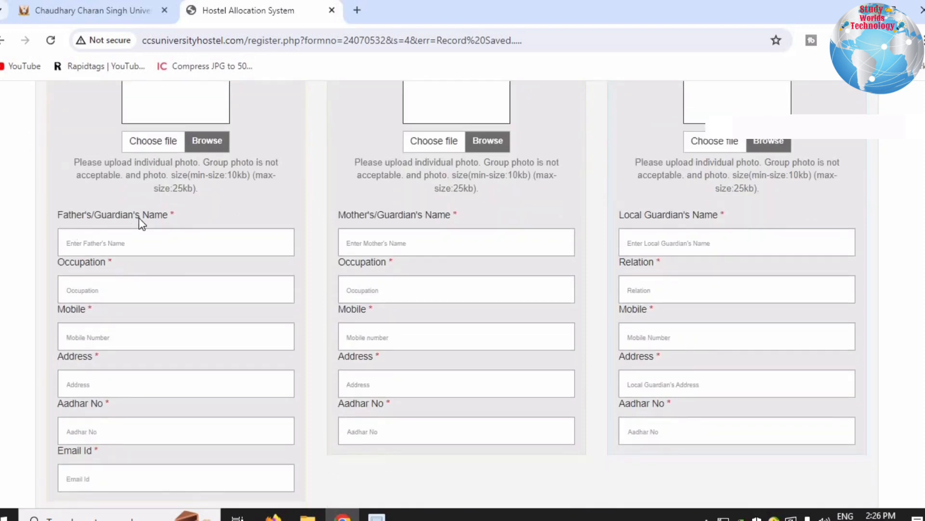
pyautogui.moveTo(175, 218); pyautogui.dragTo(107, 242)
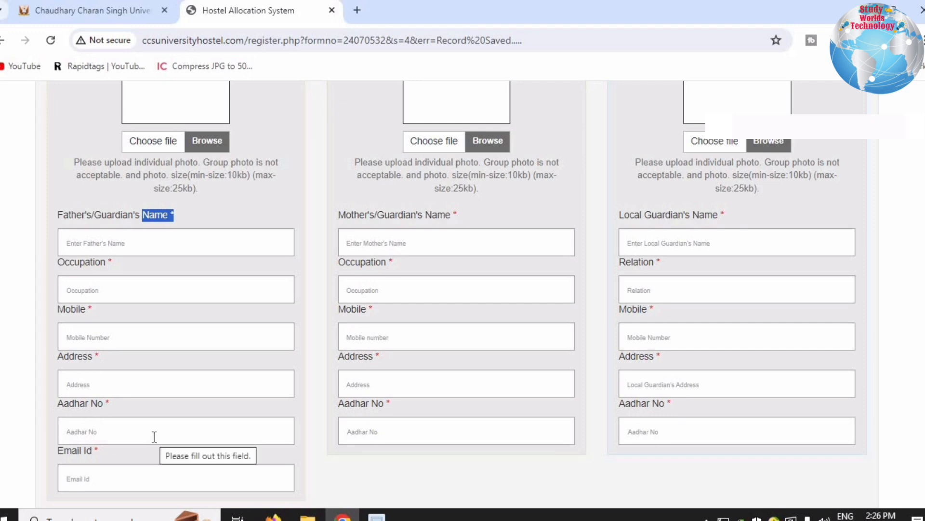
pyautogui.scroll(-3, 152, 435)
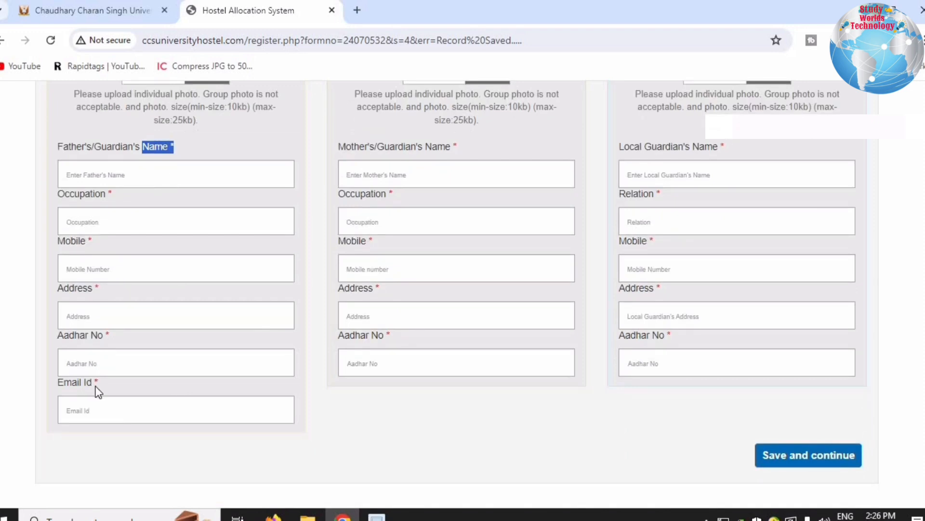
pyautogui.scroll(5, 386, 186)
pyautogui.moveTo(382, 191); pyautogui.dragTo(536, 201)
pyautogui.scroll(-3, 536, 202)
pyautogui.moveTo(412, 289); pyautogui.dragTo(427, 312)
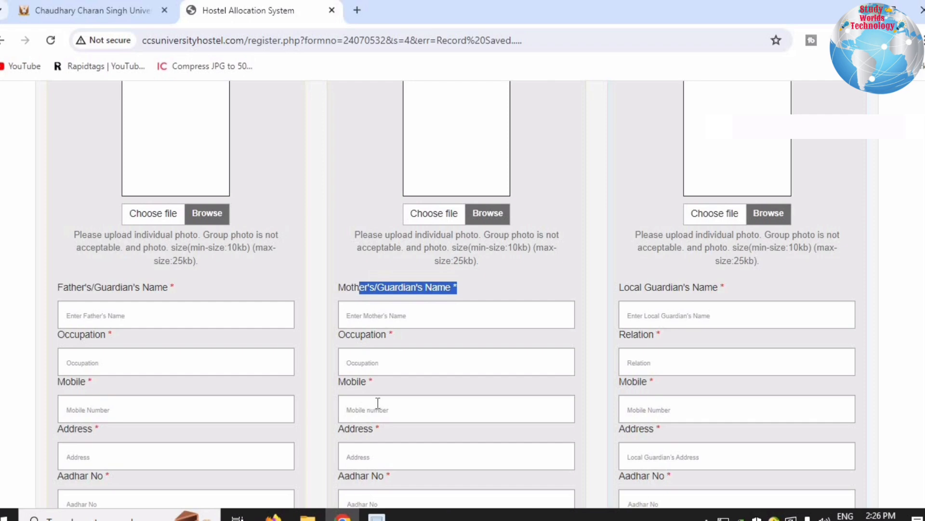
pyautogui.scroll(-2, 378, 403)
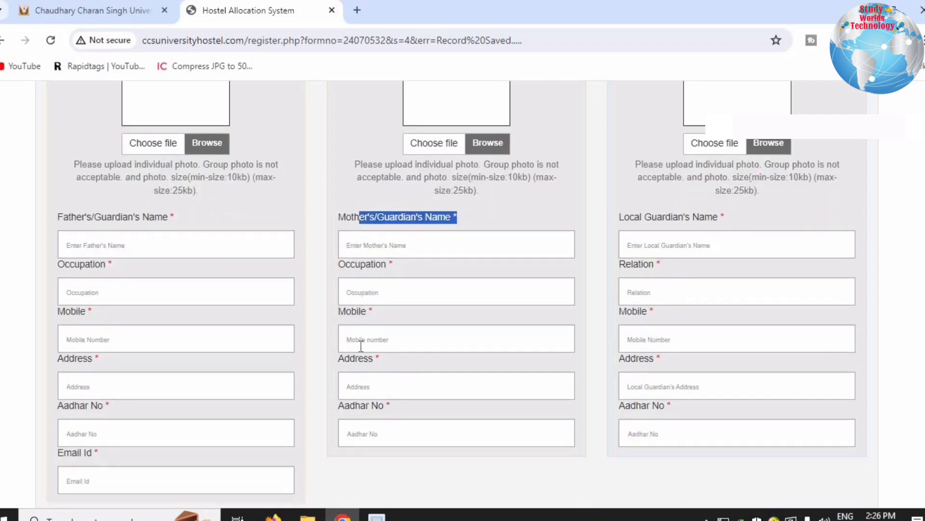
pyautogui.scroll(-2, 564, 423)
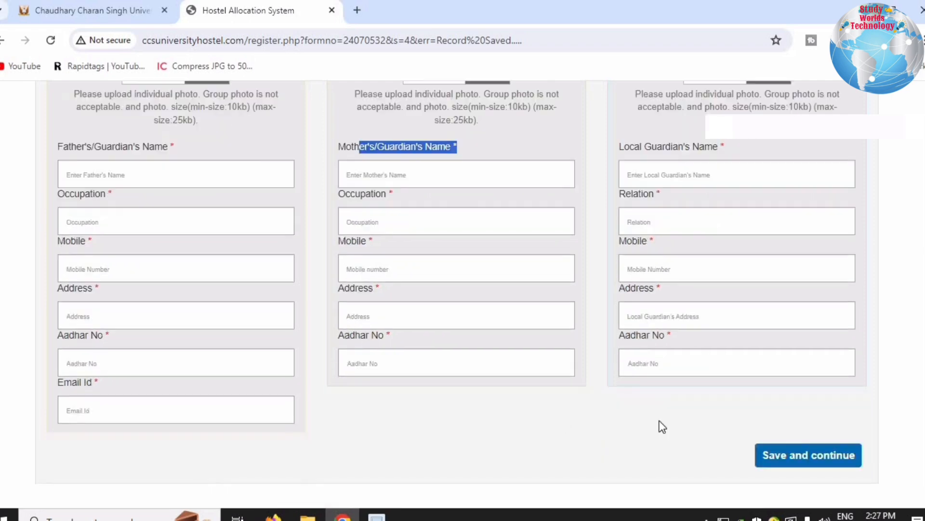
# Review the local guardian's fields and save the guardians form without entries to continue to the visitors details
pyautogui.scroll(10, 662, 421)
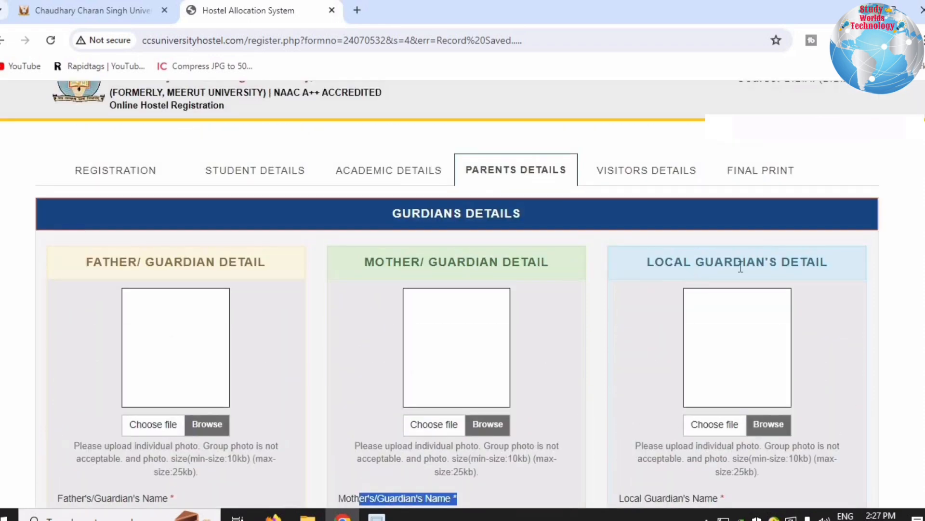
pyautogui.moveTo(684, 263); pyautogui.dragTo(874, 265)
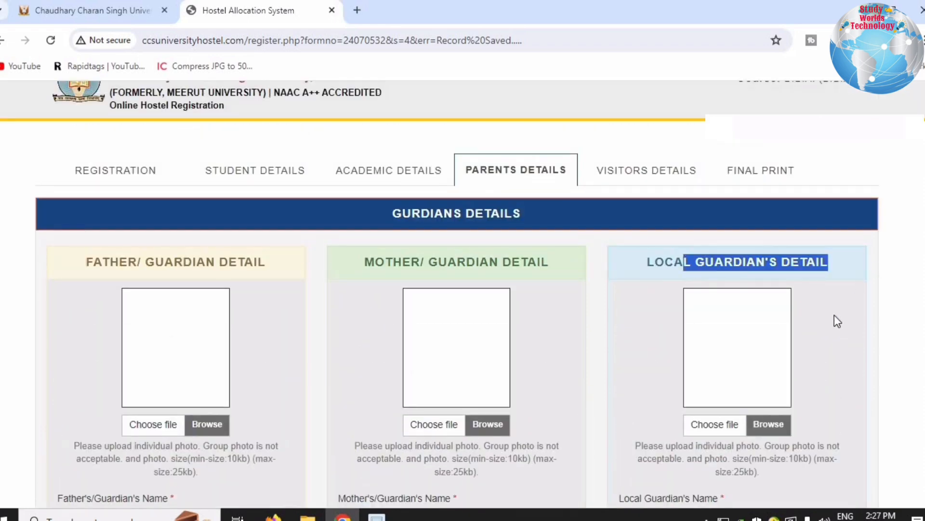
pyautogui.scroll(-2, 819, 321)
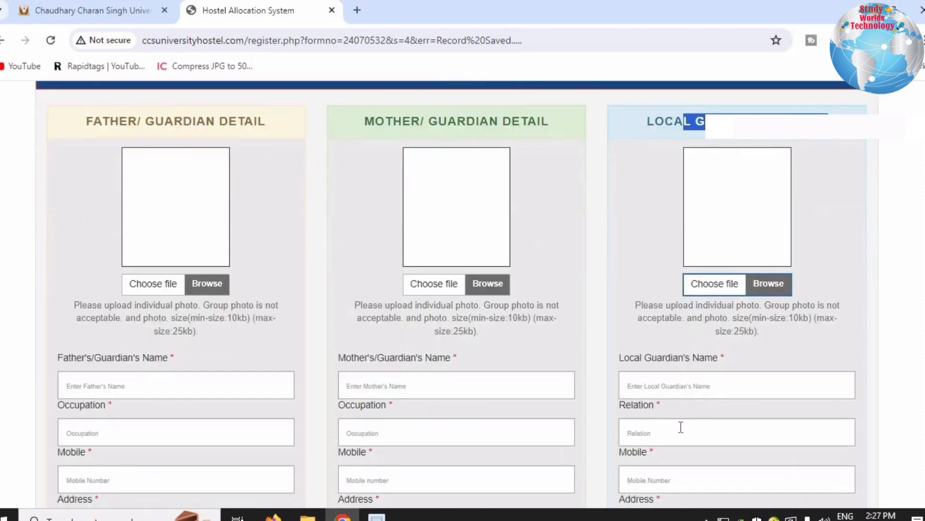
pyautogui.scroll(-4, 682, 424)
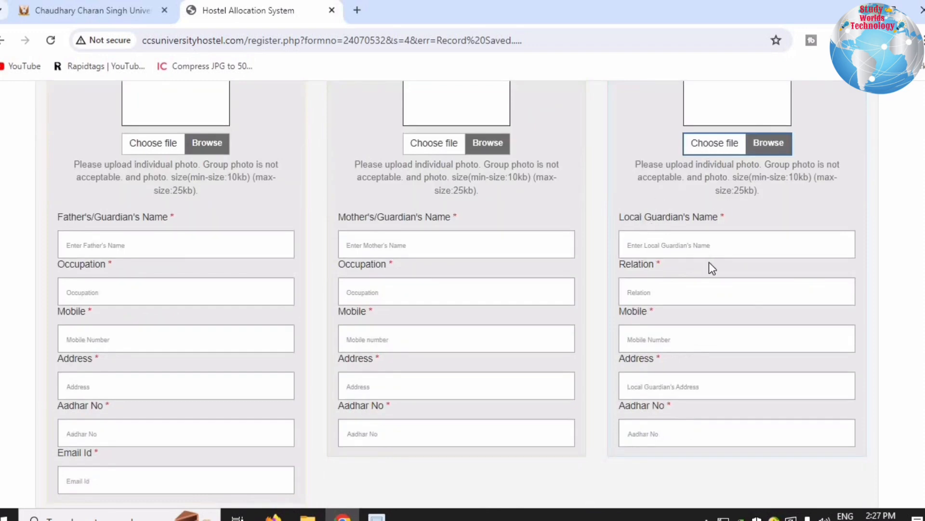
pyautogui.scroll(3, 709, 262)
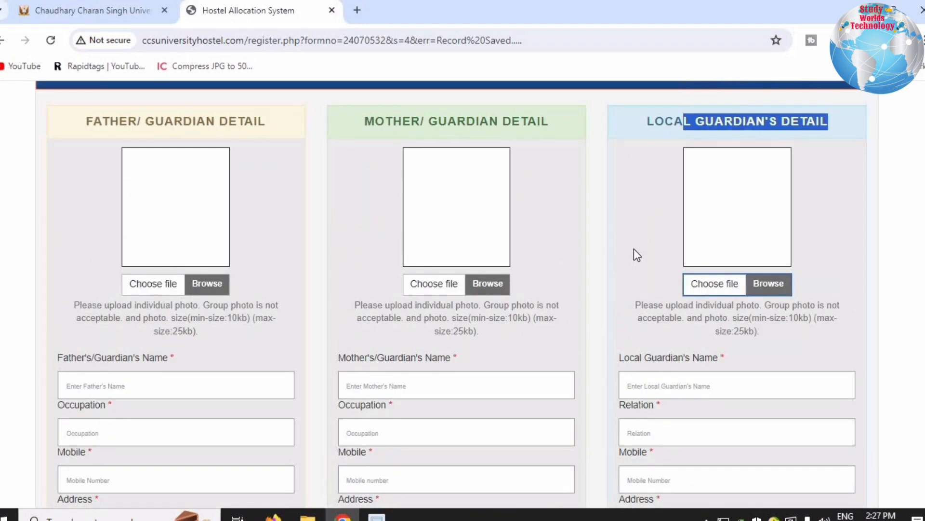
pyautogui.scroll(-5, 637, 254)
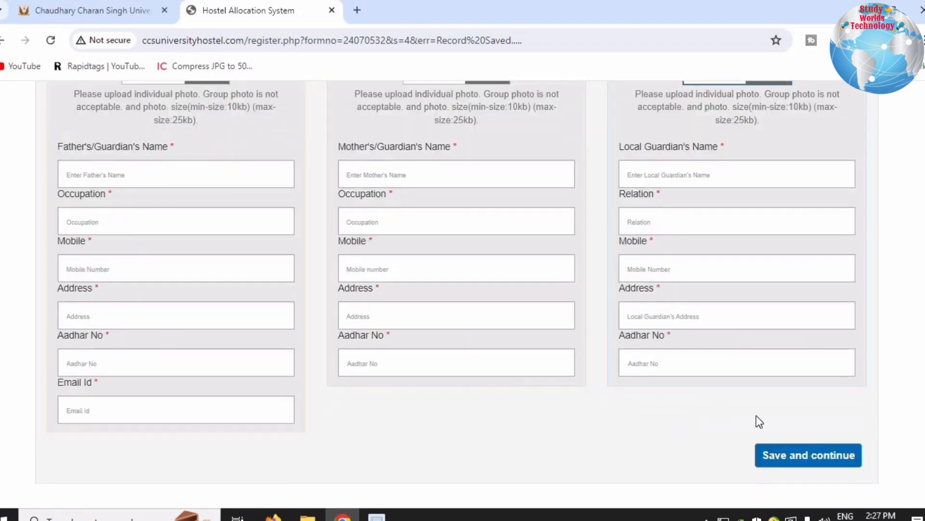
pyautogui.click(808, 462)
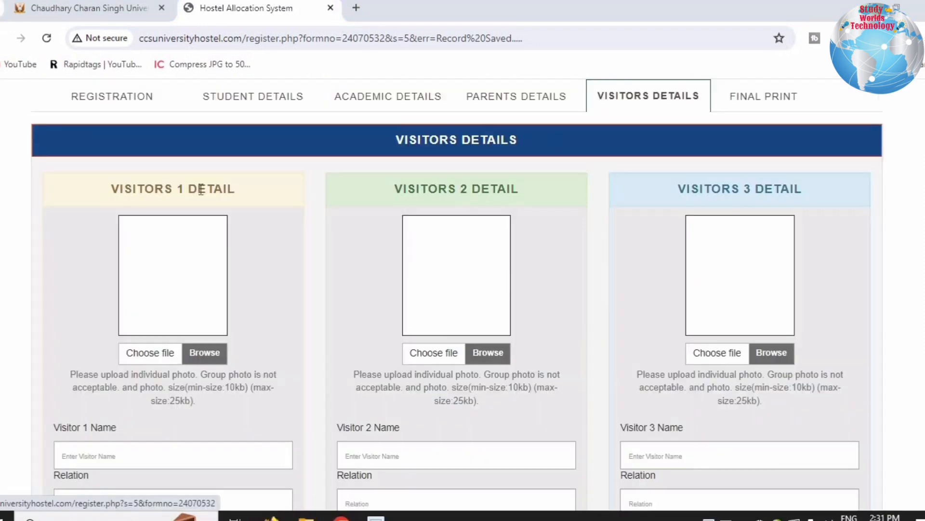
# Examine the sections for visitors 1, 2 and 3, including their photo size limits and contact fields
pyautogui.moveTo(110, 188); pyautogui.dragTo(258, 194)
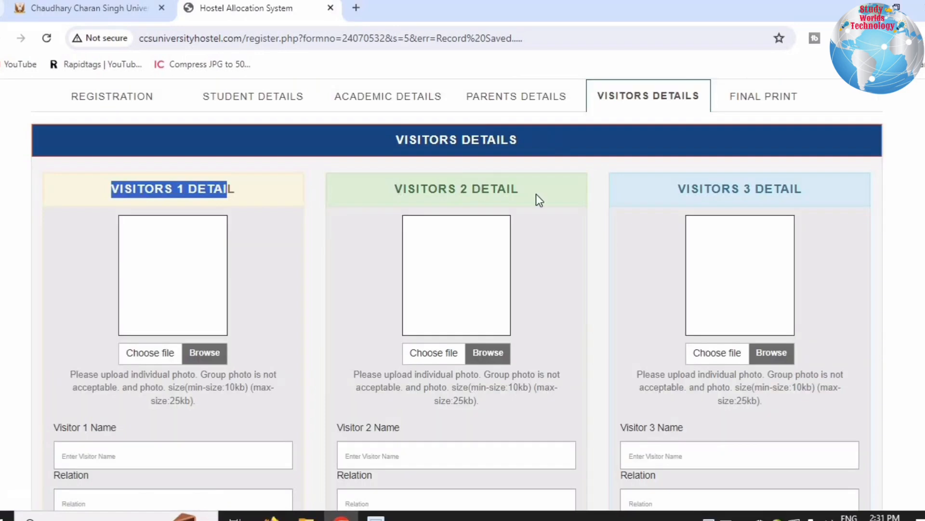
pyautogui.moveTo(394, 189); pyautogui.dragTo(542, 195)
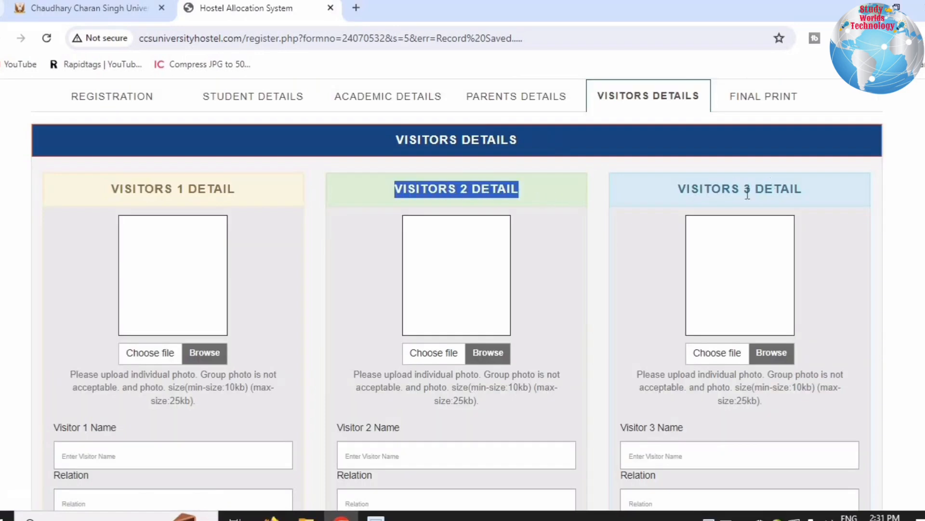
pyautogui.moveTo(704, 189); pyautogui.dragTo(796, 208)
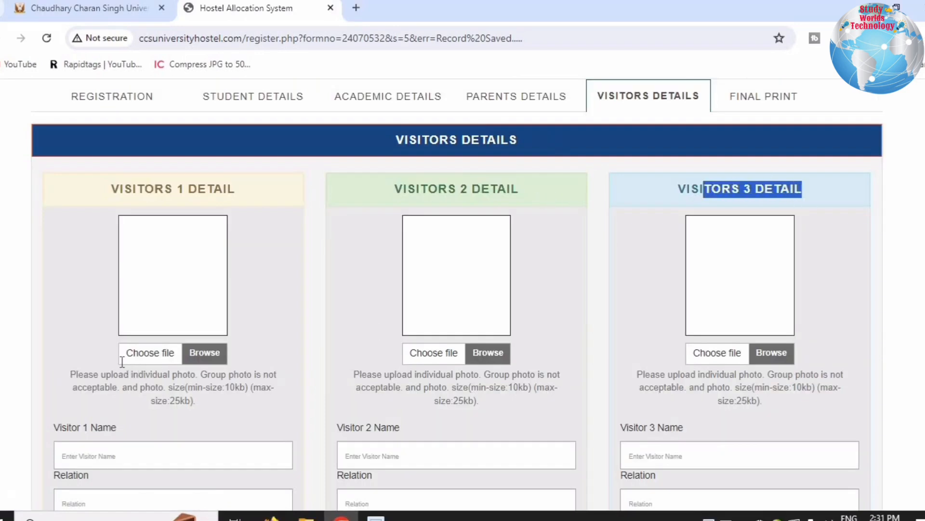
pyautogui.scroll(-3, 122, 361)
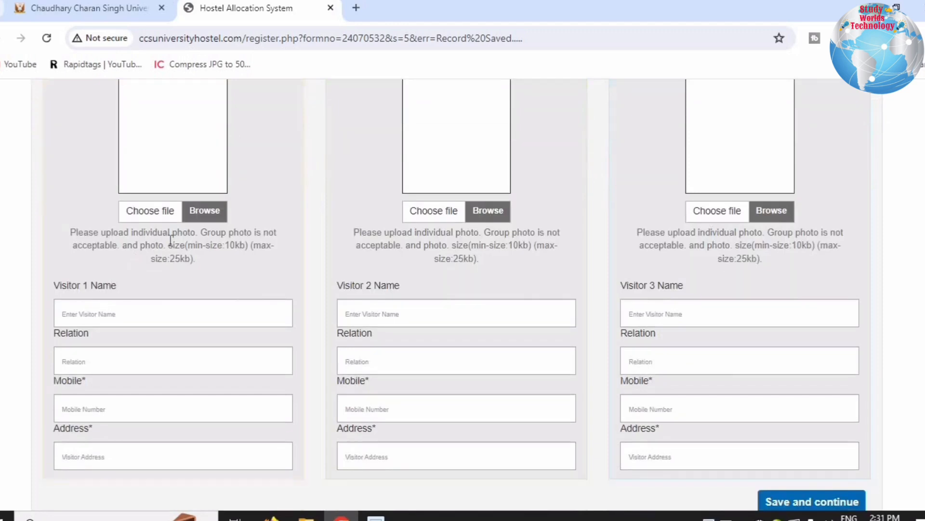
pyautogui.moveTo(180, 245); pyautogui.dragTo(266, 267)
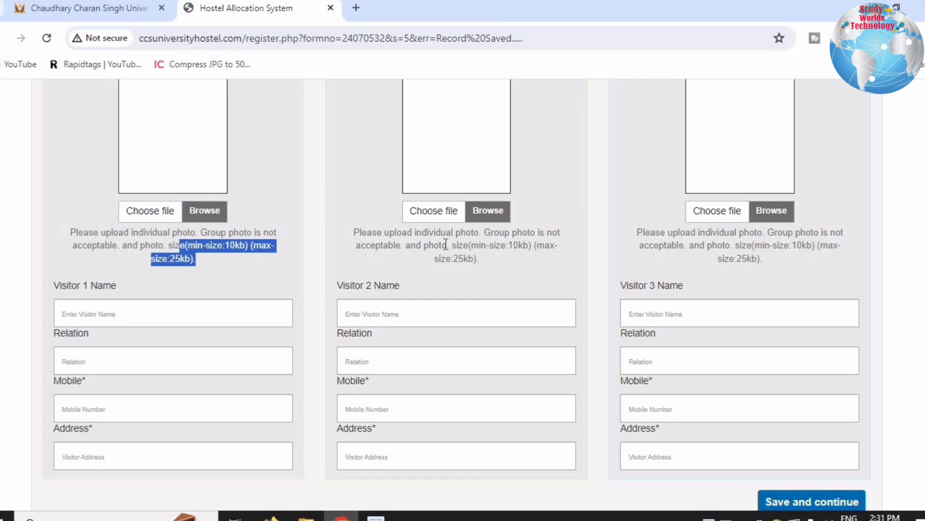
pyautogui.moveTo(442, 245); pyautogui.dragTo(562, 273)
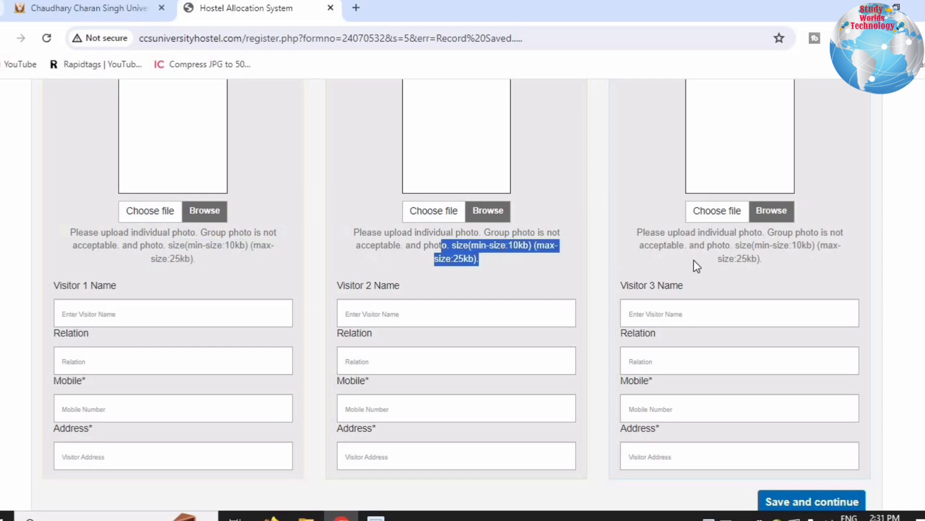
pyautogui.moveTo(694, 261); pyautogui.dragTo(750, 258)
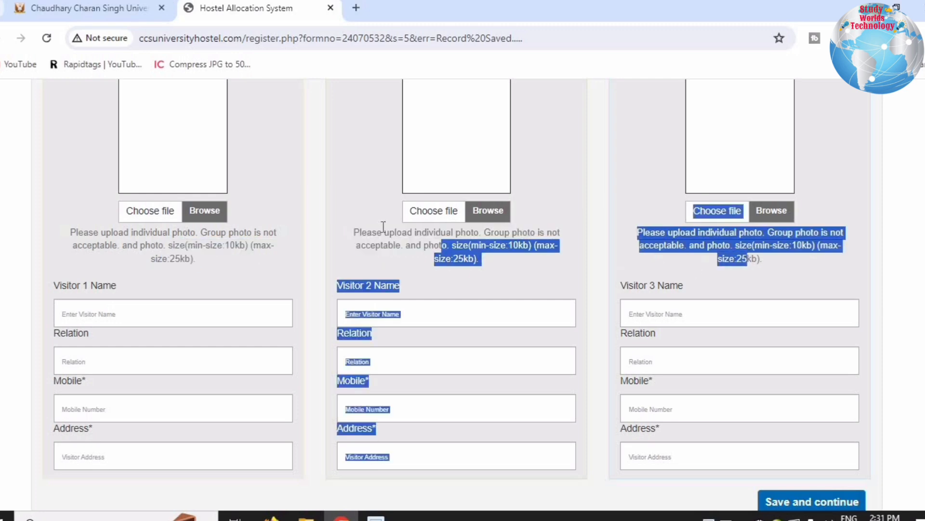
# Look over the three visitor sections again and place the cursor in the name field of visitor 1
pyautogui.click(3, 224)
pyautogui.scroll(2, 192, 240)
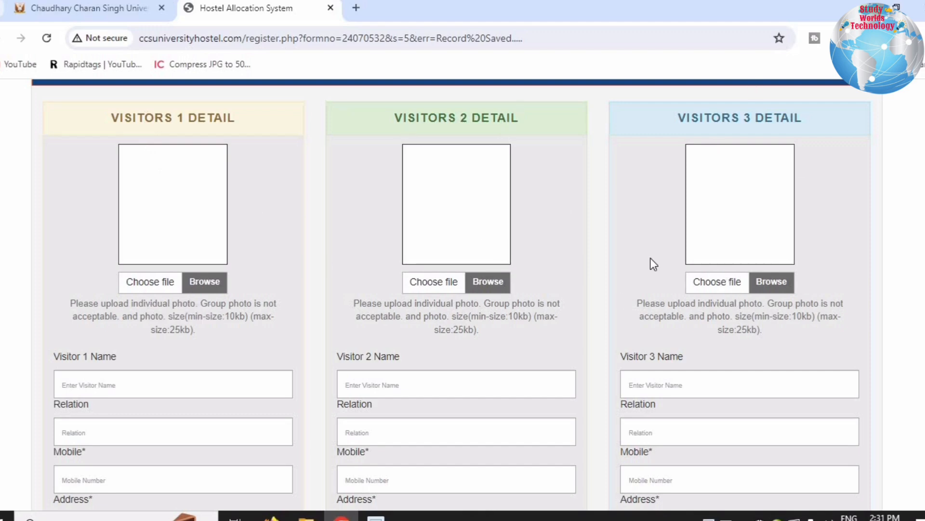
pyautogui.scroll(-2, 453, 249)
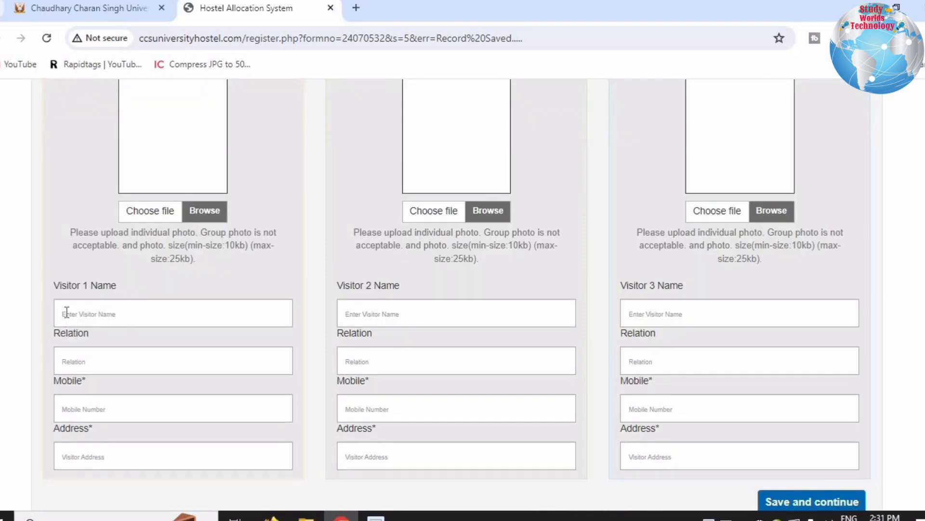
pyautogui.click(127, 316)
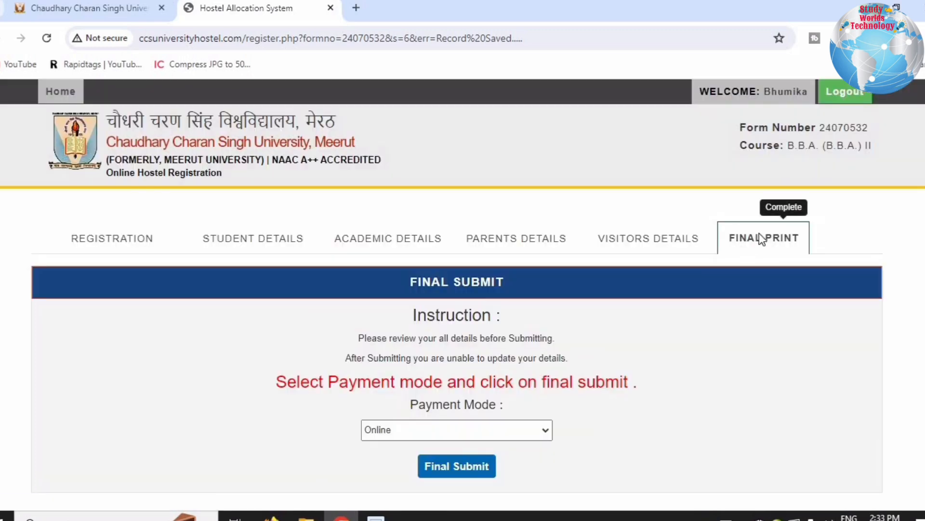
# Read the final submission instructions and submit the hostel form with the payment mode Online
pyautogui.scroll(-1, 760, 233)
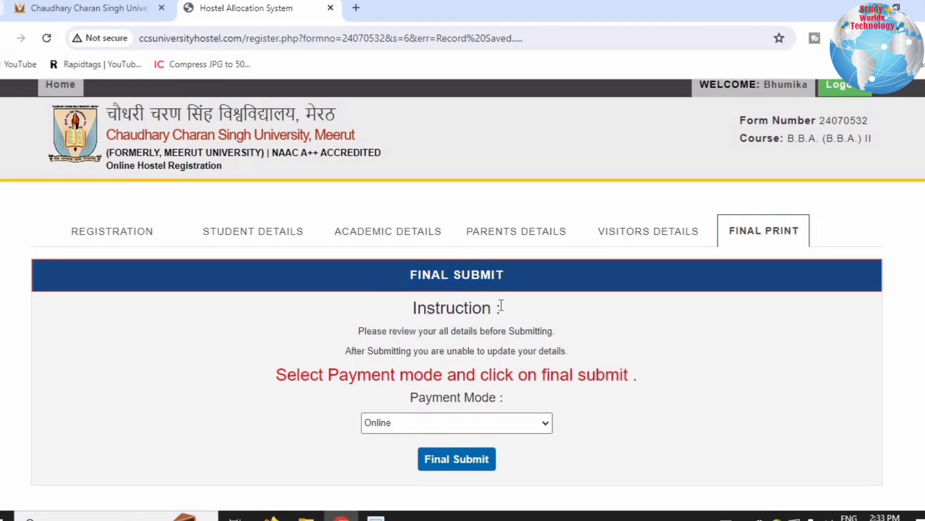
pyautogui.moveTo(426, 307); pyautogui.dragTo(504, 308)
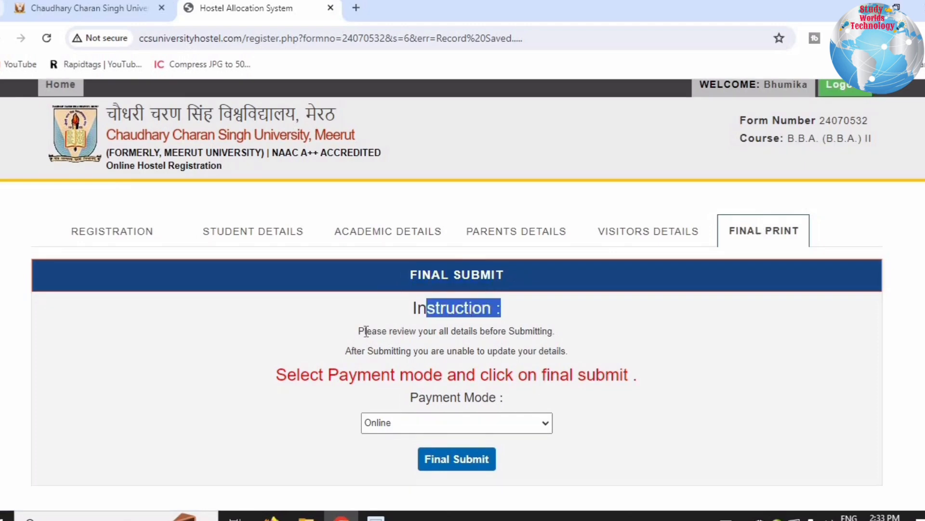
pyautogui.moveTo(365, 331); pyautogui.dragTo(553, 343)
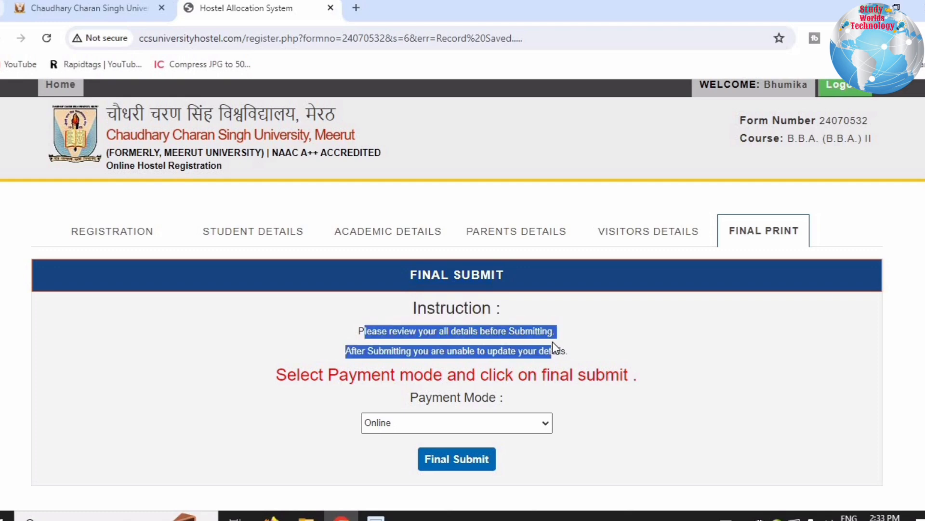
pyautogui.click(385, 352)
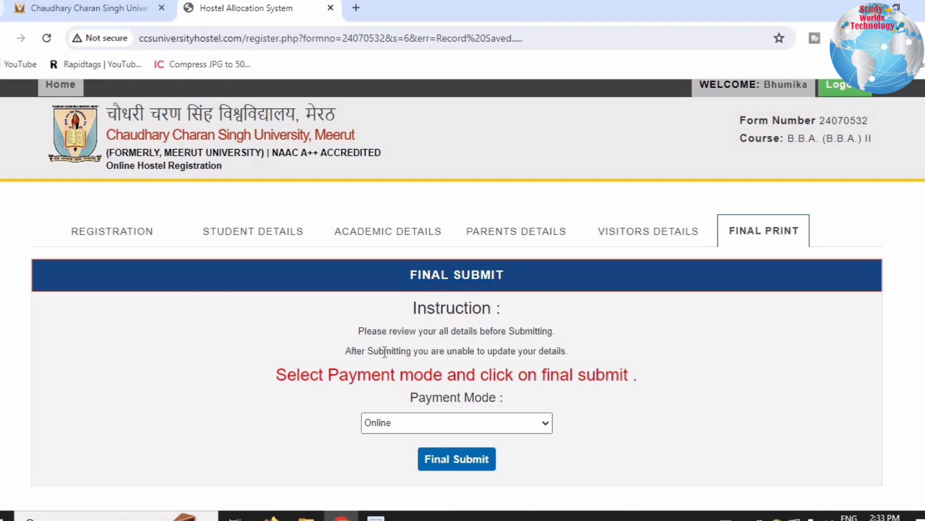
pyautogui.moveTo(385, 351); pyautogui.dragTo(578, 357)
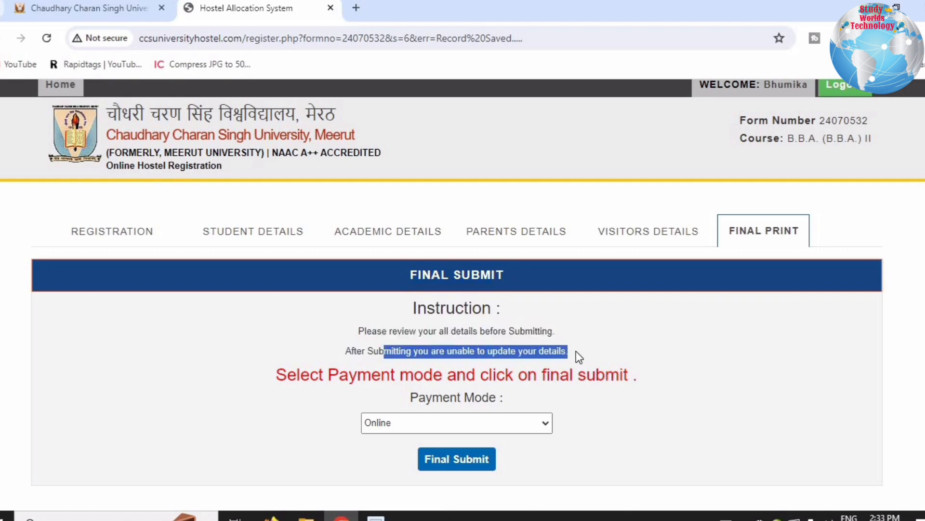
pyautogui.click(311, 389)
pyautogui.moveTo(292, 376); pyautogui.dragTo(444, 376)
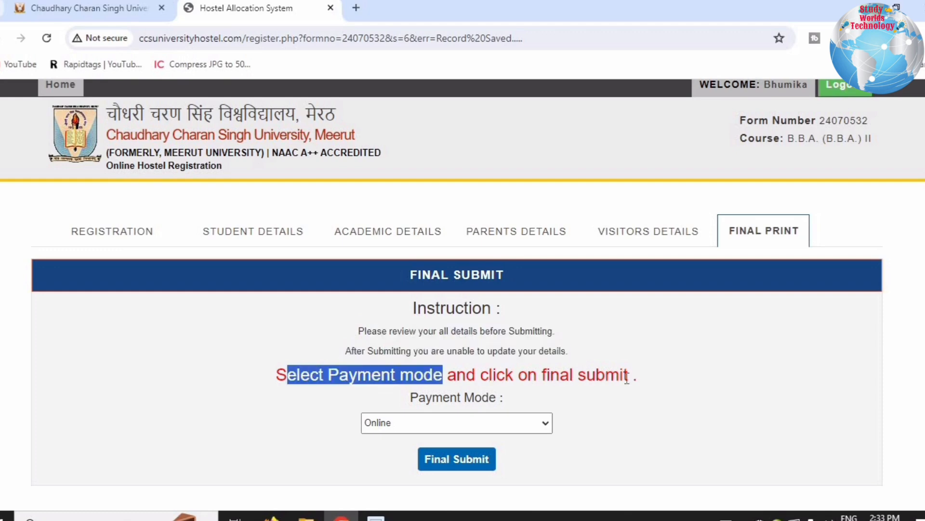
pyautogui.click(459, 472)
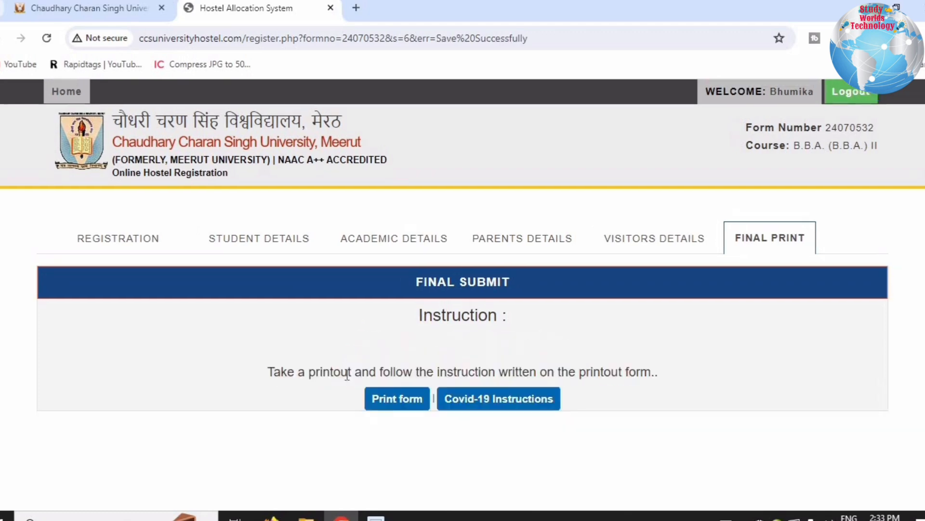
# Read the printout instruction, then open the Covid-19 Instructions in a new tab and enlarge the declaration form
pyautogui.moveTo(274, 374); pyautogui.dragTo(660, 375)
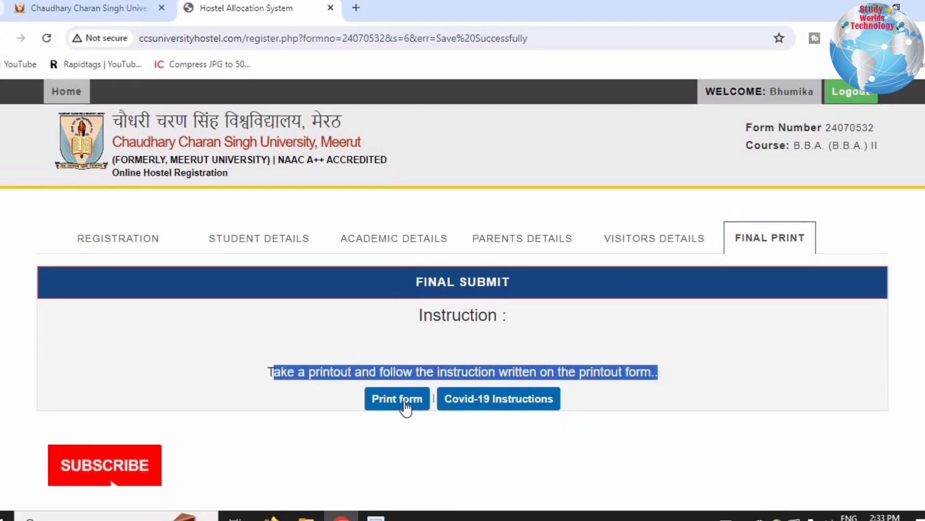
pyautogui.rightClick(487, 396)
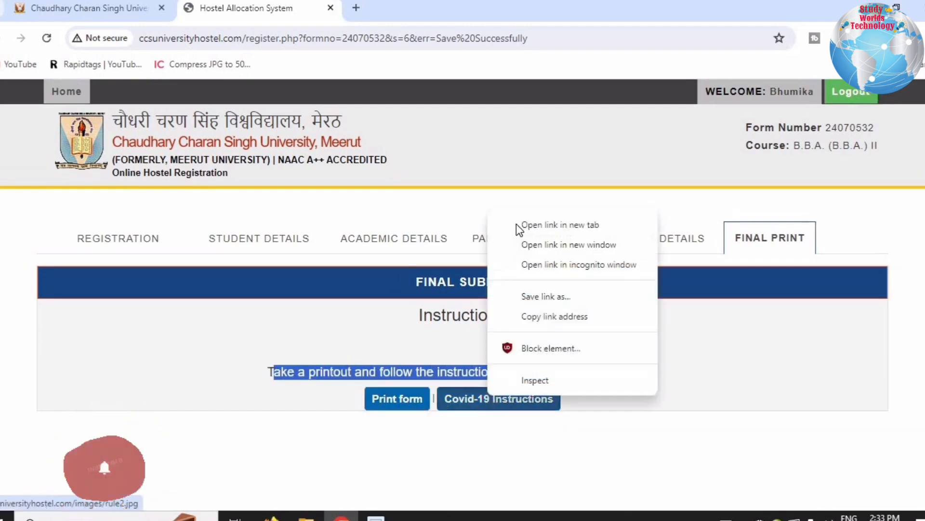
pyautogui.click(519, 221)
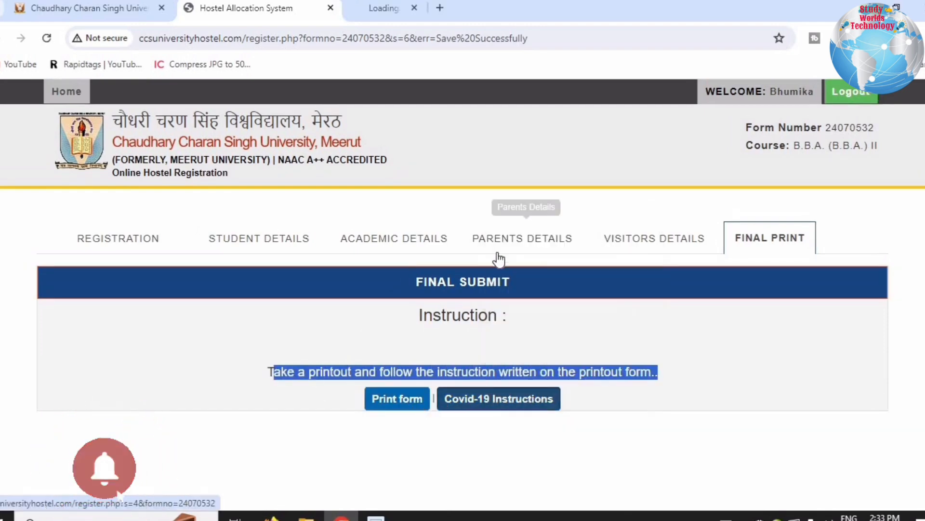
pyautogui.click(397, 8)
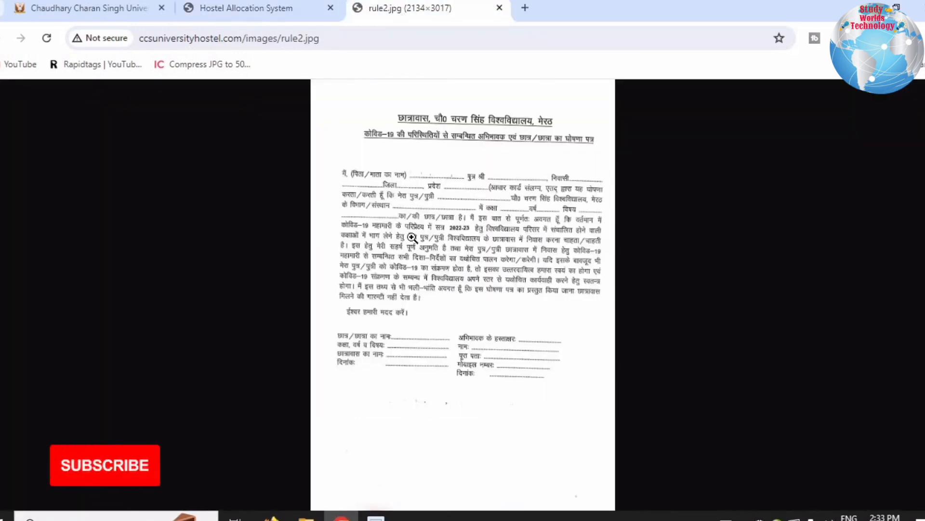
pyautogui.hotkey('ctrl', '+')
pyautogui.hotkey('ctrl', '+')
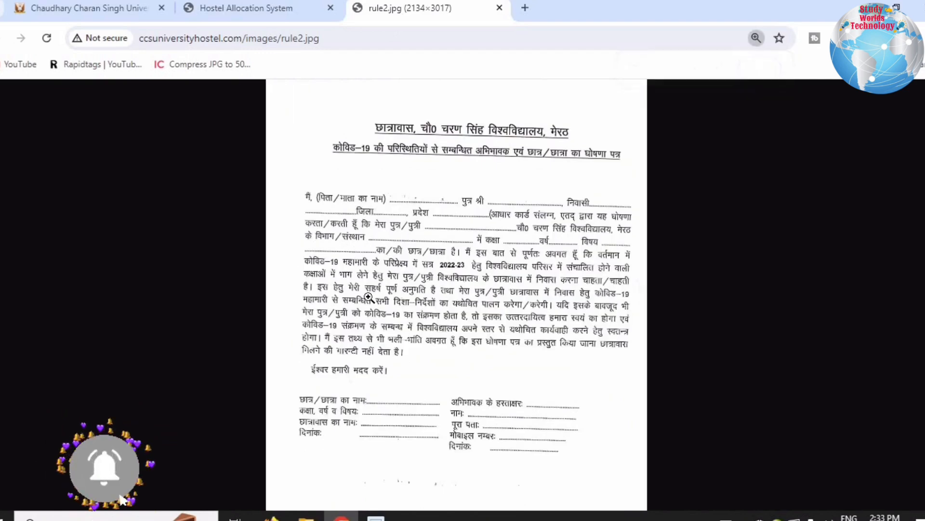
# Open the printable form from the registration page and review the previous hostel, previous course and research scholar sections on page 2
pyautogui.hotkey('ctrl', 'shift', 'Tab')
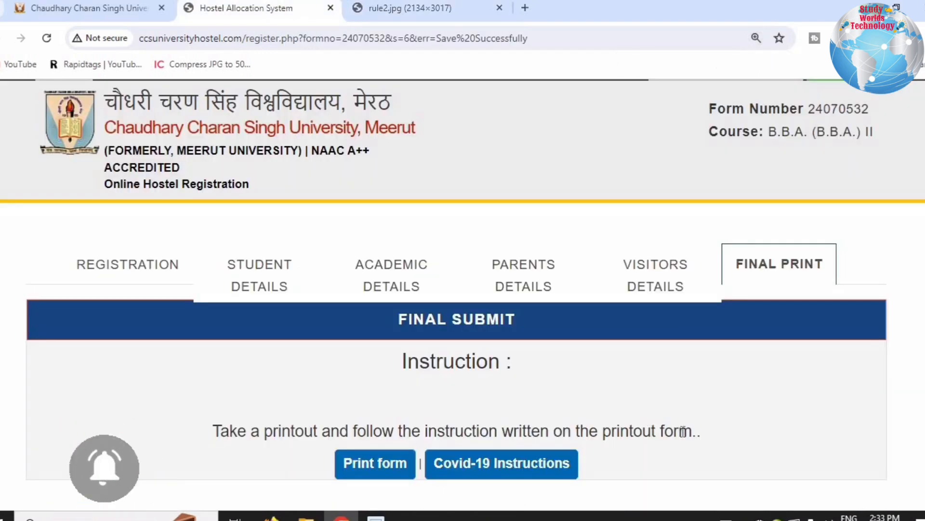
pyautogui.click(393, 464)
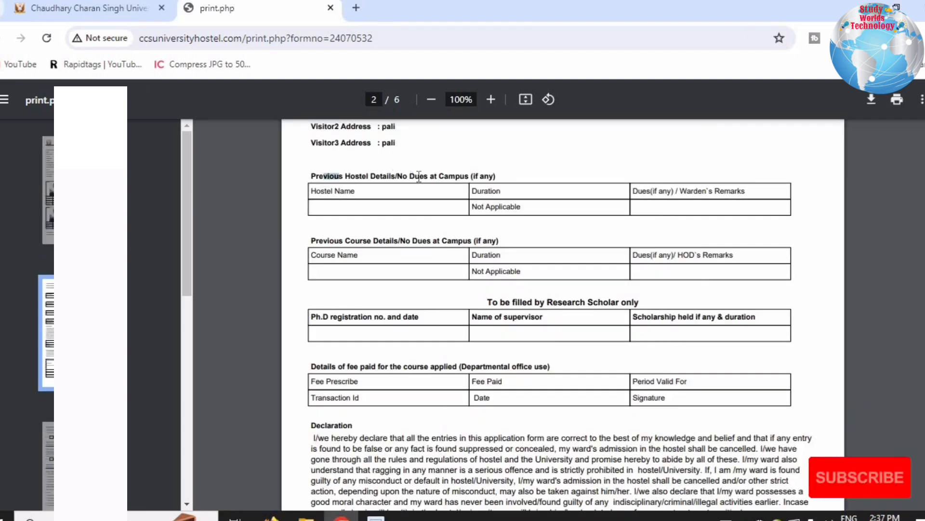
pyautogui.moveTo(323, 176); pyautogui.dragTo(500, 177)
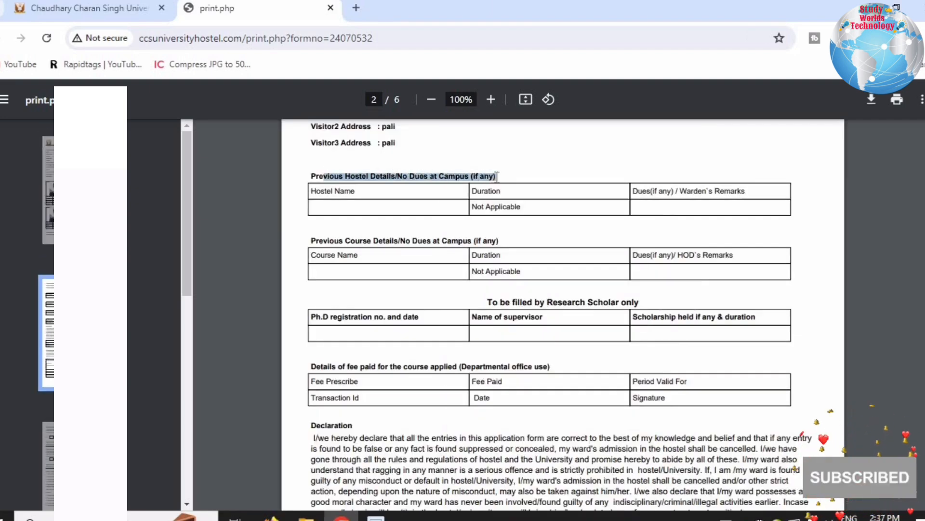
pyautogui.click(503, 178)
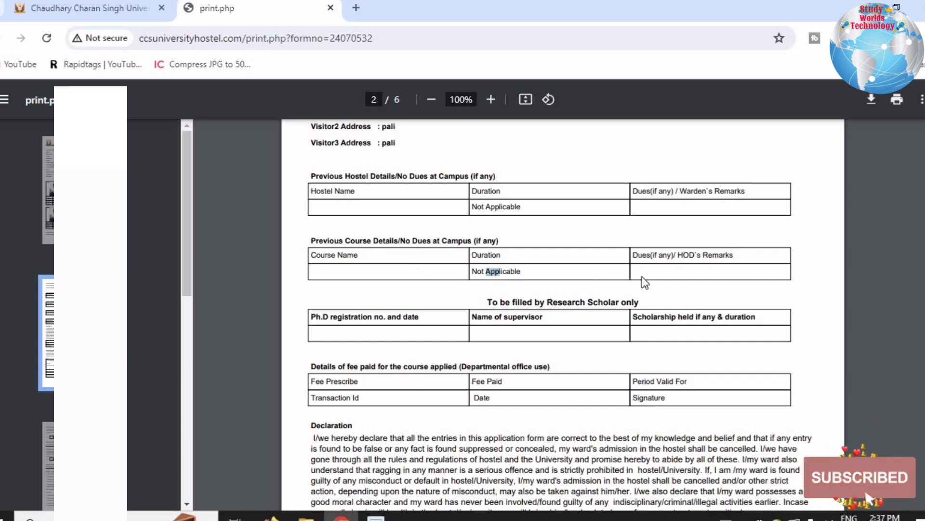
pyautogui.moveTo(642, 277); pyautogui.dragTo(694, 278)
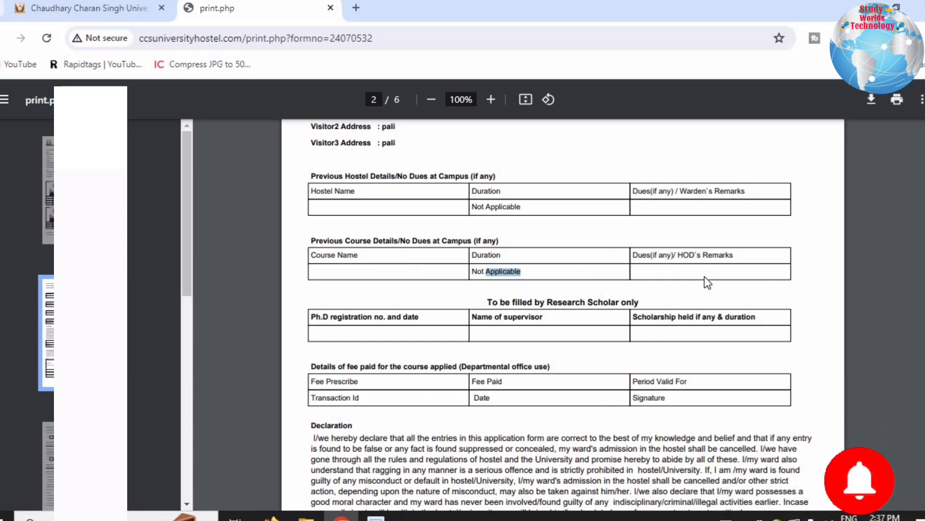
pyautogui.click(708, 277)
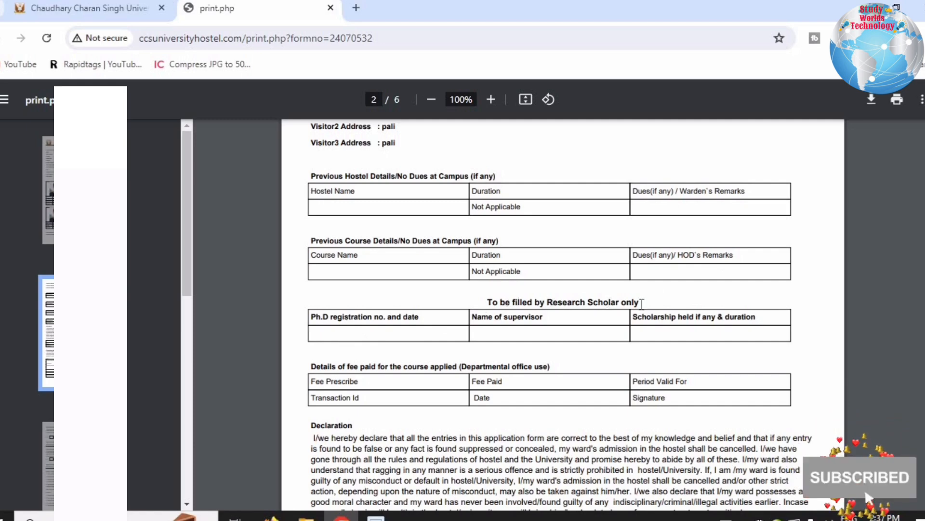
pyautogui.moveTo(507, 302); pyautogui.dragTo(654, 306)
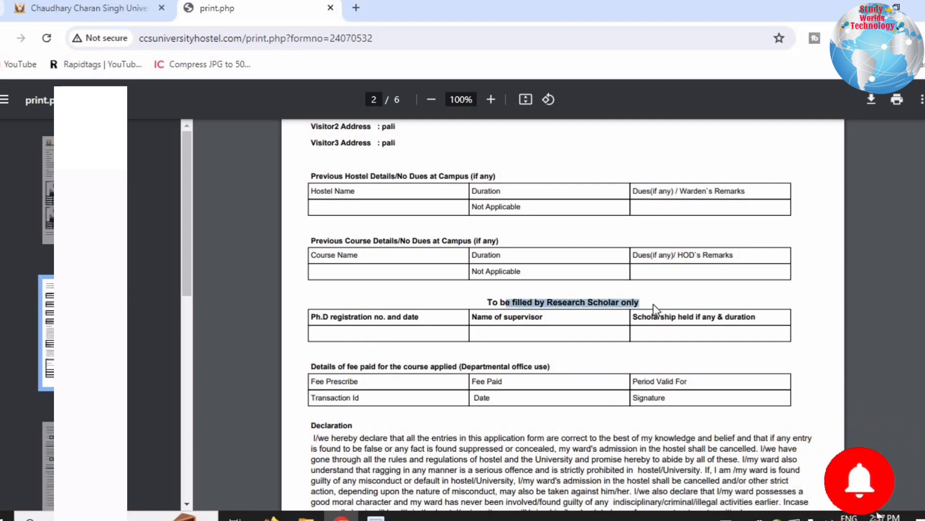
pyautogui.click(530, 335)
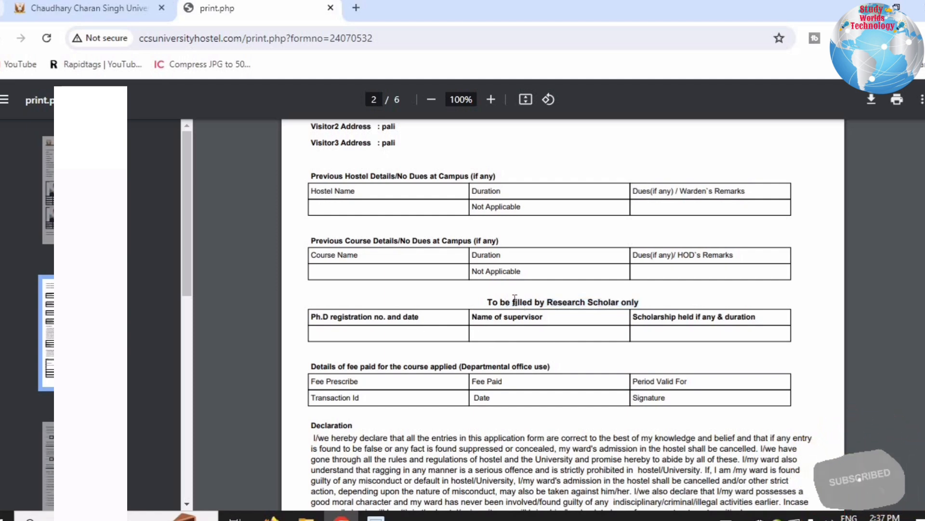
pyautogui.moveTo(513, 303); pyautogui.dragTo(605, 303)
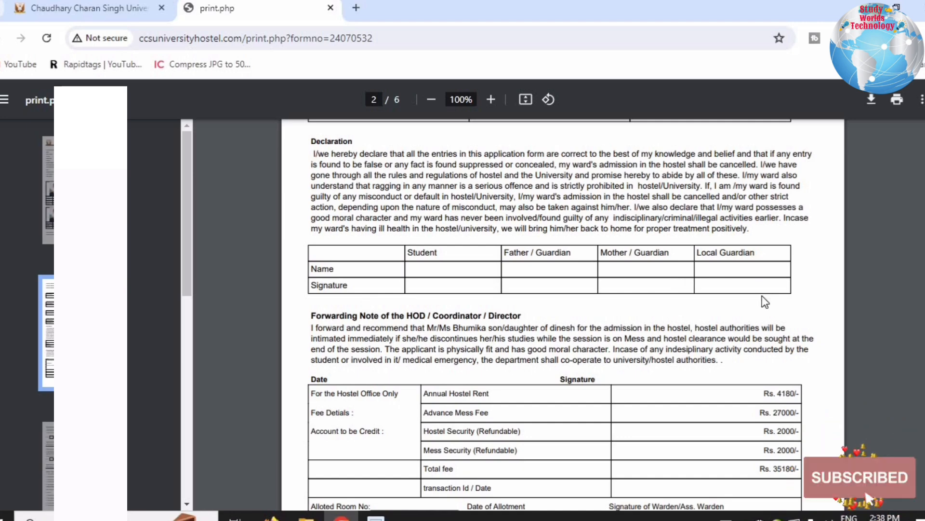
# Examine the student and guardian signature table and the forwarding note of the HOD / Coordinator / Director
pyautogui.scroll(-1, 762, 297)
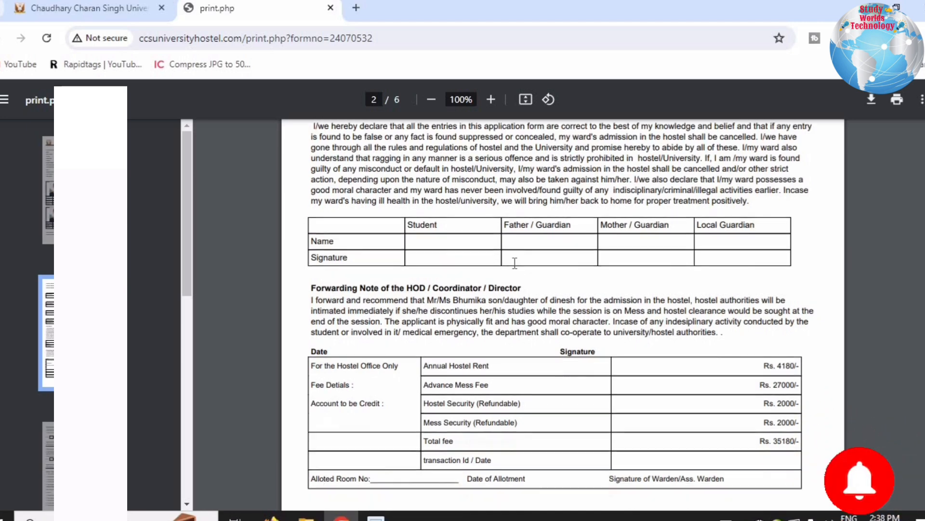
pyautogui.scroll(-2, 515, 262)
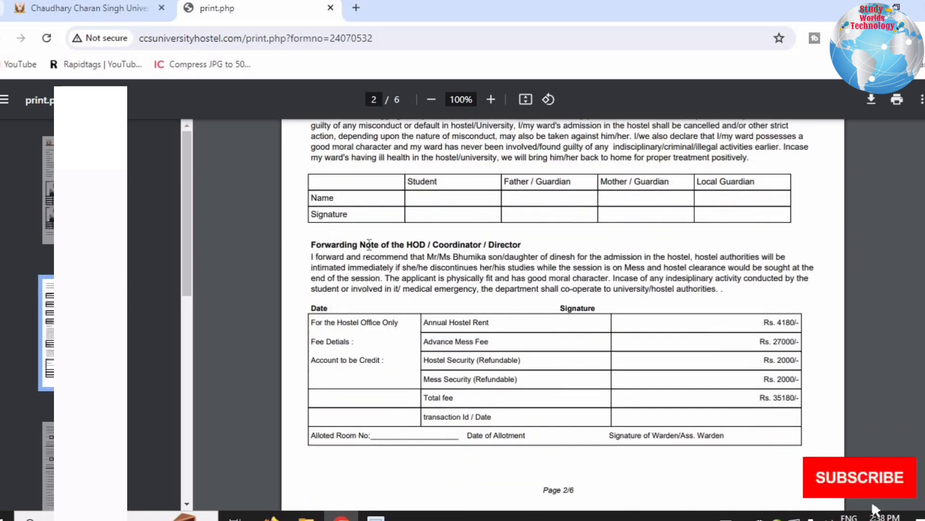
pyautogui.moveTo(322, 244); pyautogui.dragTo(527, 249)
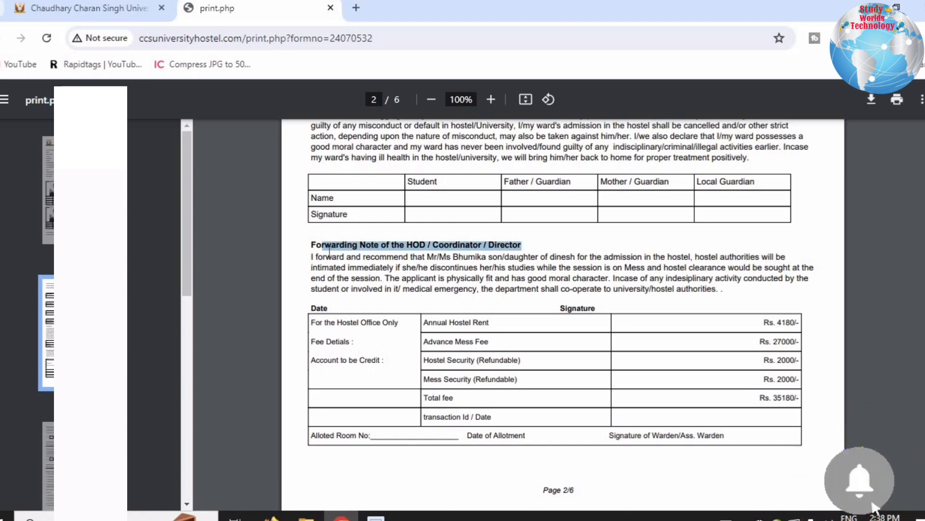
# Review the candidate's possession declaration on page 3, including the room number blank, item checklist, applicant signature and date of possession
pyautogui.scroll(-7, 297, 157)
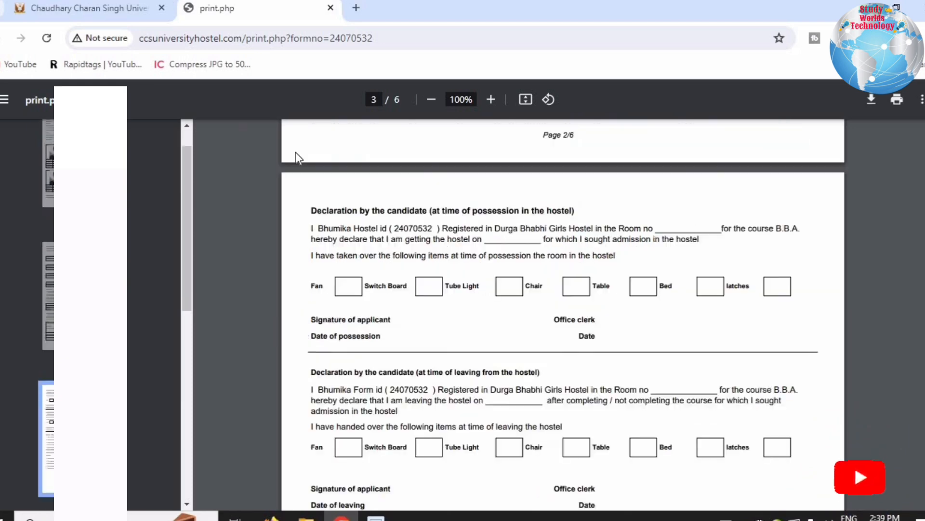
pyautogui.moveTo(335, 211); pyautogui.dragTo(580, 214)
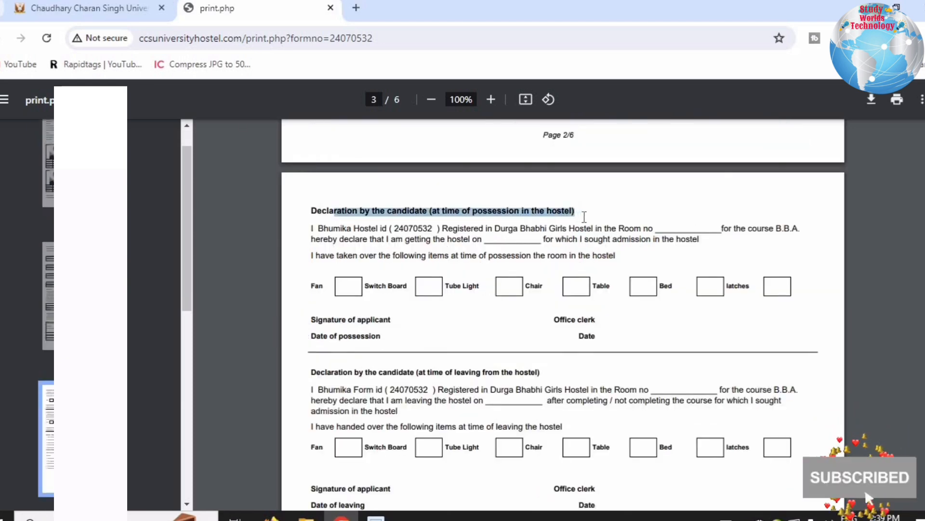
pyautogui.click(544, 217)
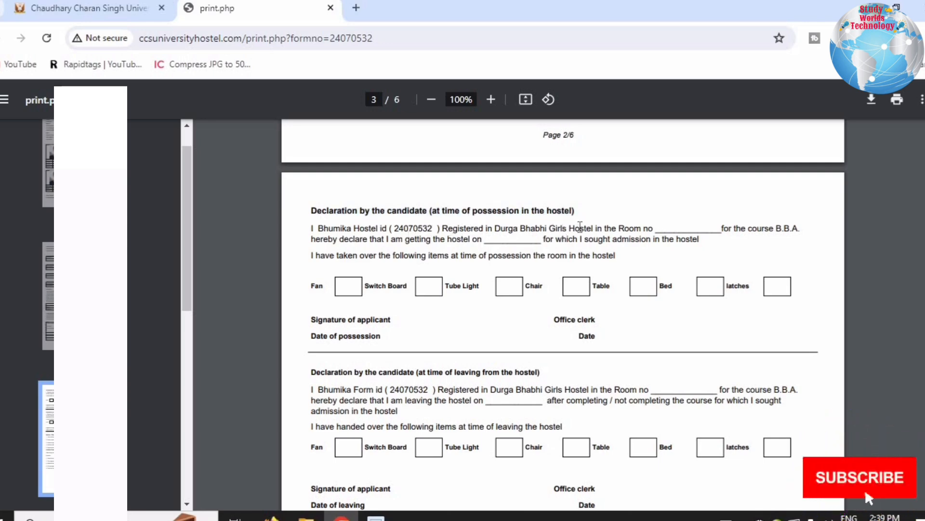
pyautogui.moveTo(577, 212); pyautogui.dragTo(557, 230)
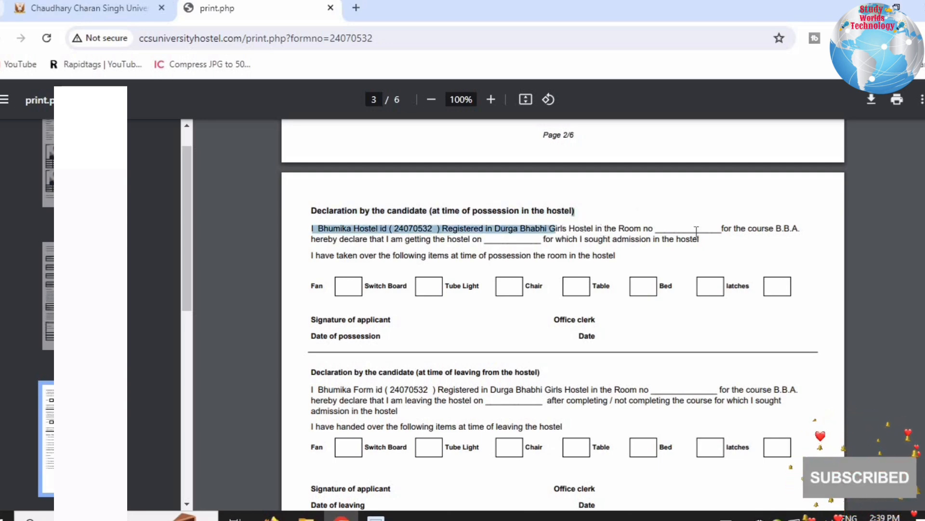
pyautogui.click(729, 228)
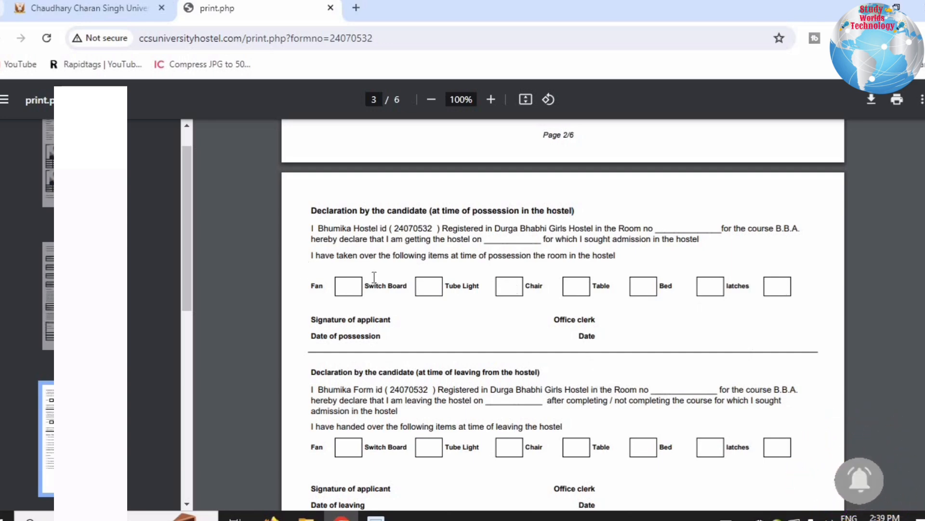
pyautogui.moveTo(324, 319); pyautogui.dragTo(525, 328)
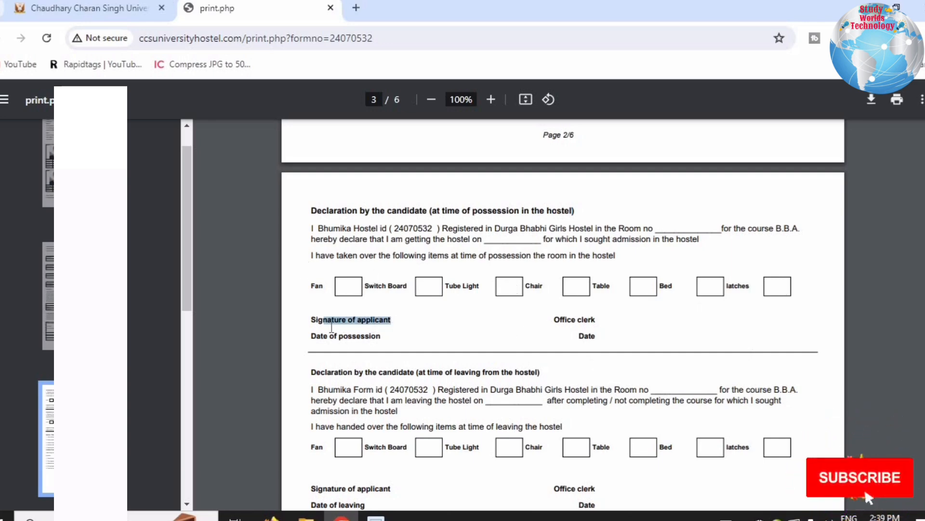
pyautogui.moveTo(311, 336); pyautogui.dragTo(415, 339)
pyautogui.click(414, 339)
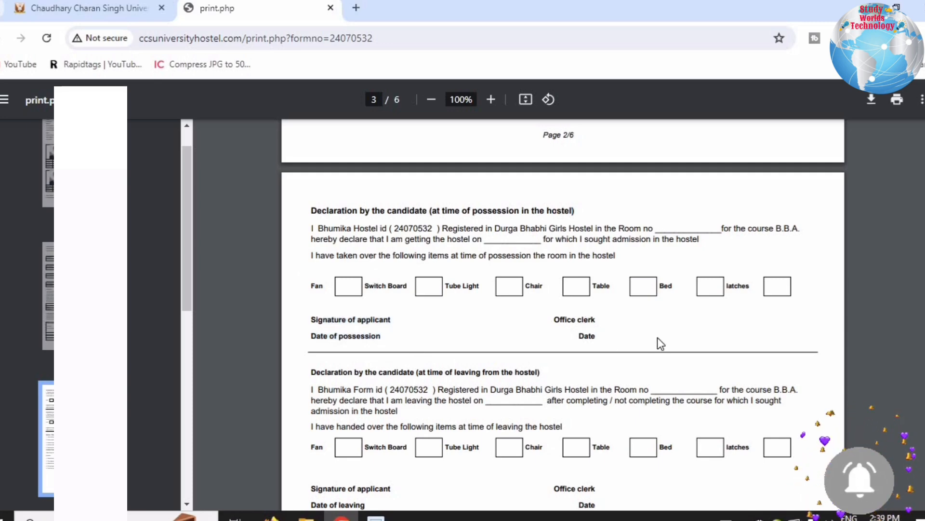
pyautogui.scroll(-2, 659, 342)
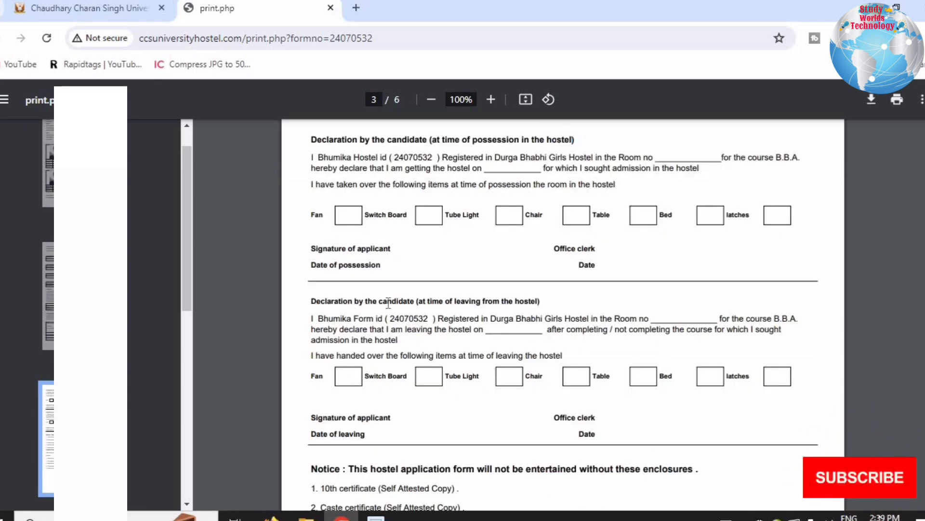
# Review the candidate's declaration at time of leaving the hostel and the notice heading about mandatory enclosures on page 3
pyautogui.moveTo(344, 302); pyautogui.dragTo(547, 309)
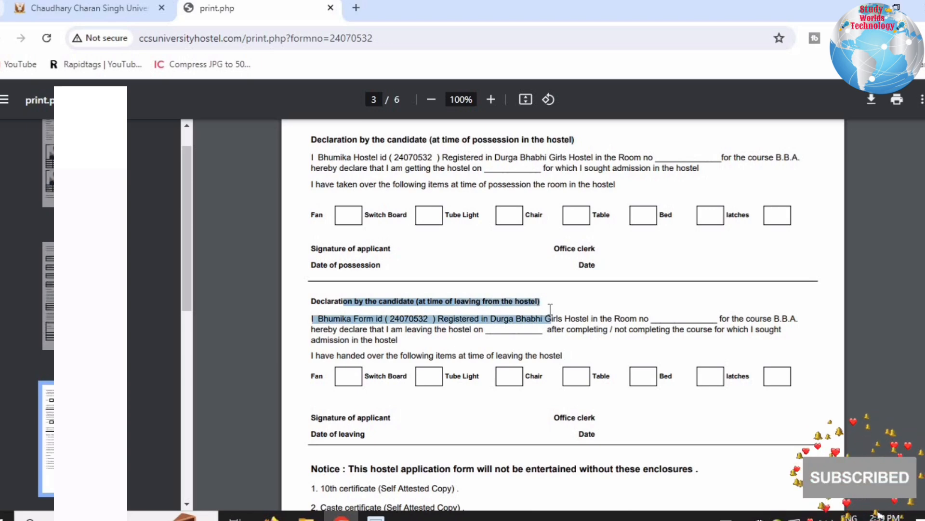
pyautogui.click(457, 306)
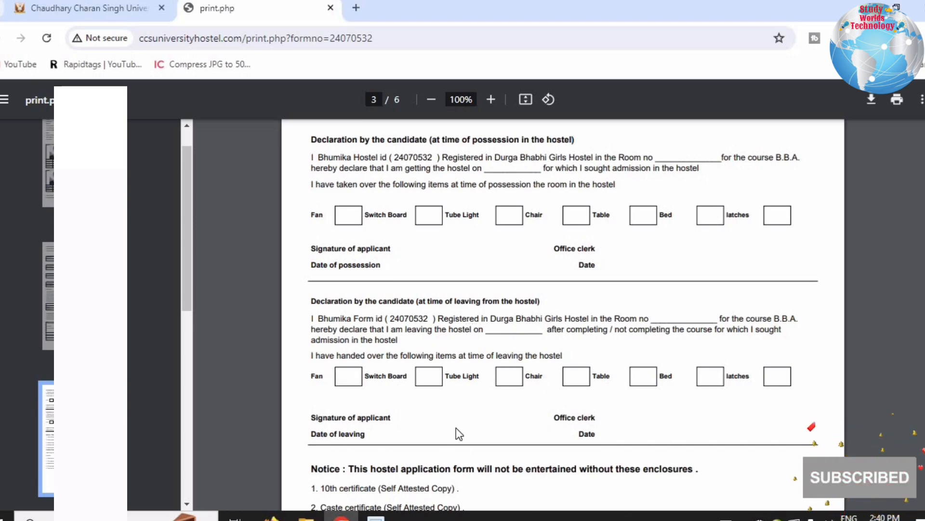
pyautogui.scroll(-4, 455, 427)
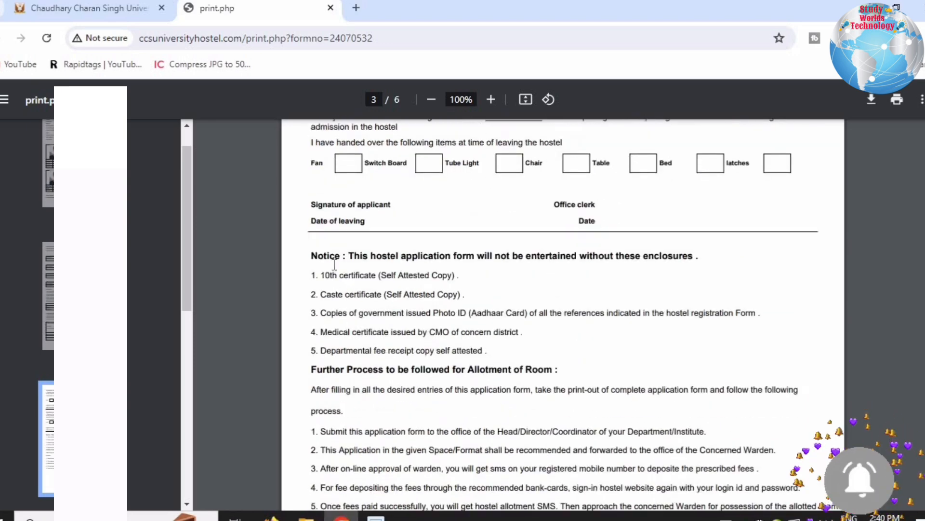
pyautogui.moveTo(334, 265); pyautogui.dragTo(692, 255)
pyautogui.click(464, 275)
pyautogui.click(693, 256)
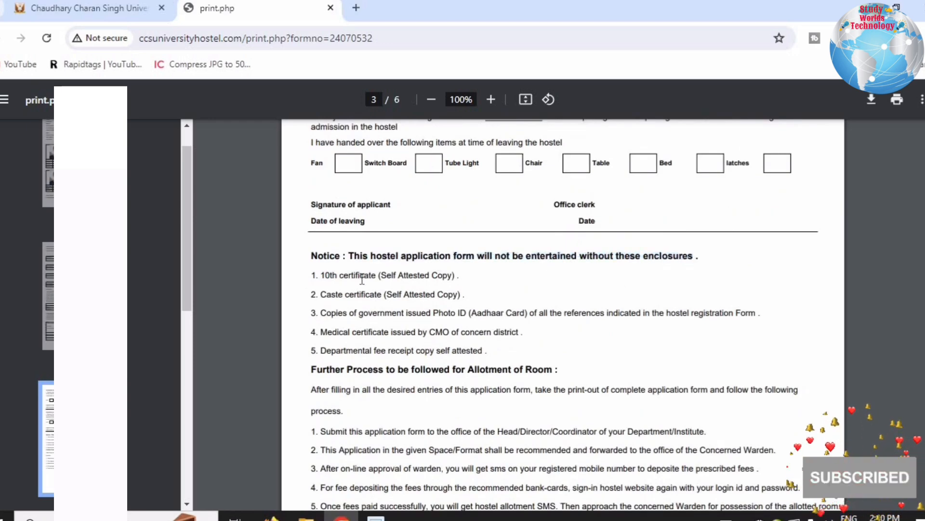
# Read the first three required enclosures: 10th certificate, caste certificate and government Photo ID copies of the references
pyautogui.moveTo(329, 278); pyautogui.dragTo(468, 279)
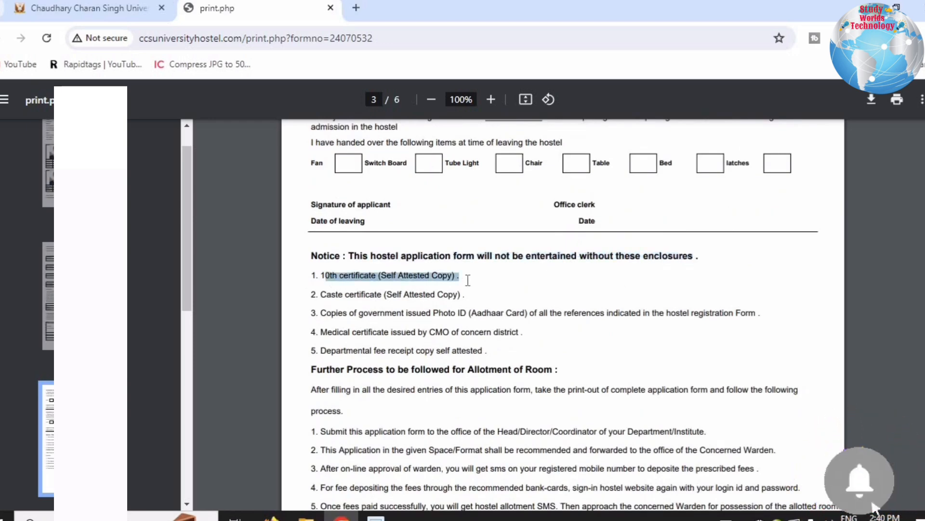
pyautogui.click(330, 287)
pyautogui.moveTo(318, 278); pyautogui.dragTo(451, 284)
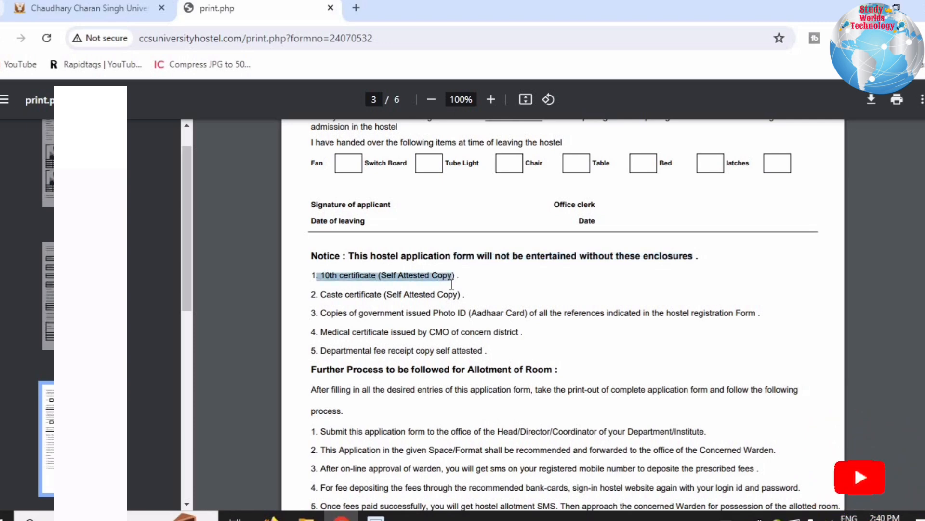
pyautogui.click(350, 304)
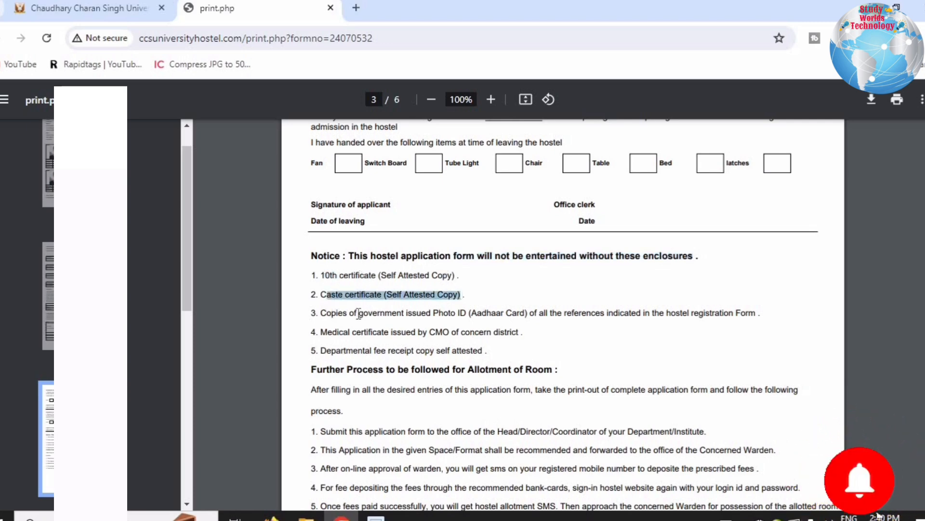
pyautogui.moveTo(320, 313); pyautogui.dragTo(496, 318)
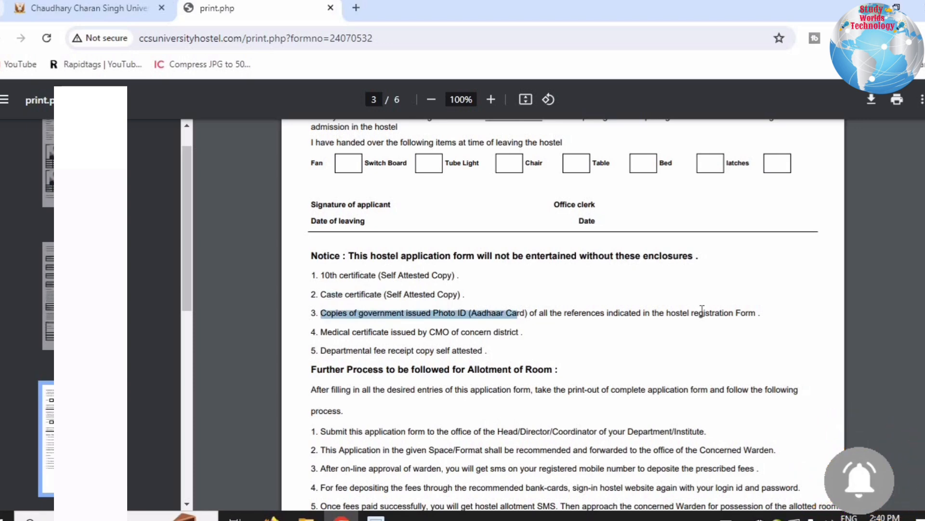
pyautogui.click(438, 327)
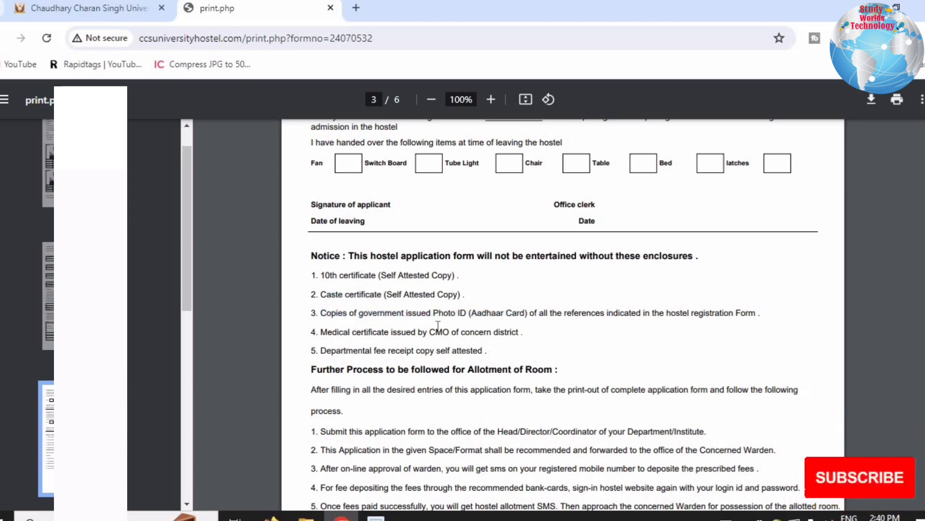
# Read the last two required enclosures: the CMO medical certificate and the self-attested departmental fee receipt
pyautogui.click(519, 331)
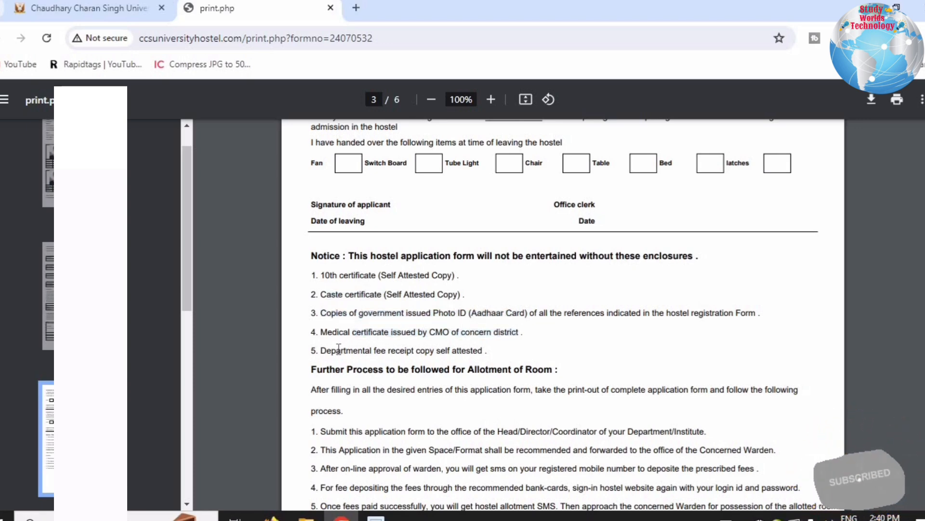
pyautogui.moveTo(477, 354); pyautogui.dragTo(482, 351)
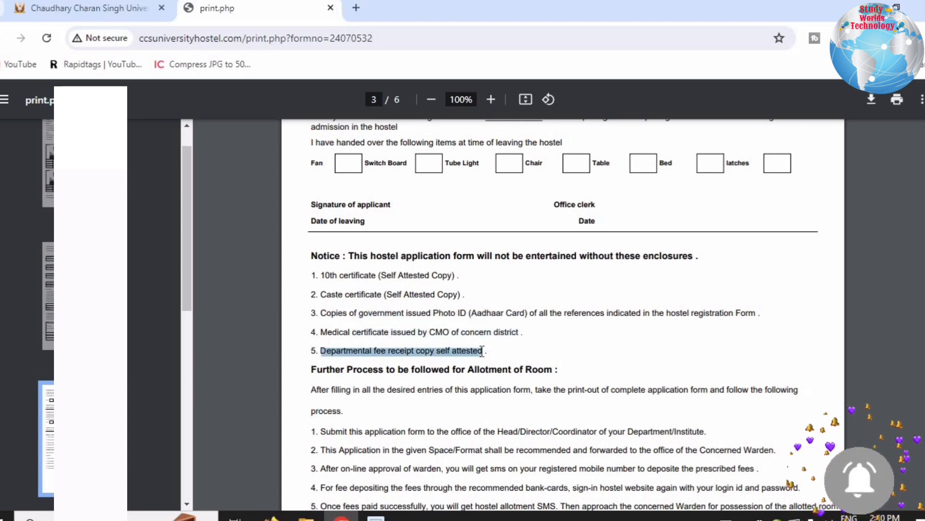
pyautogui.click(505, 351)
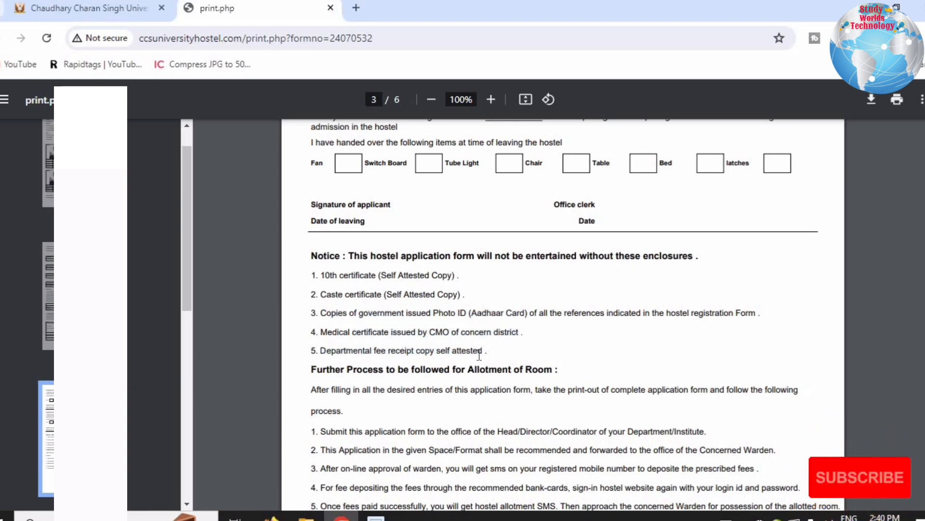
pyautogui.moveTo(486, 351); pyautogui.dragTo(321, 351)
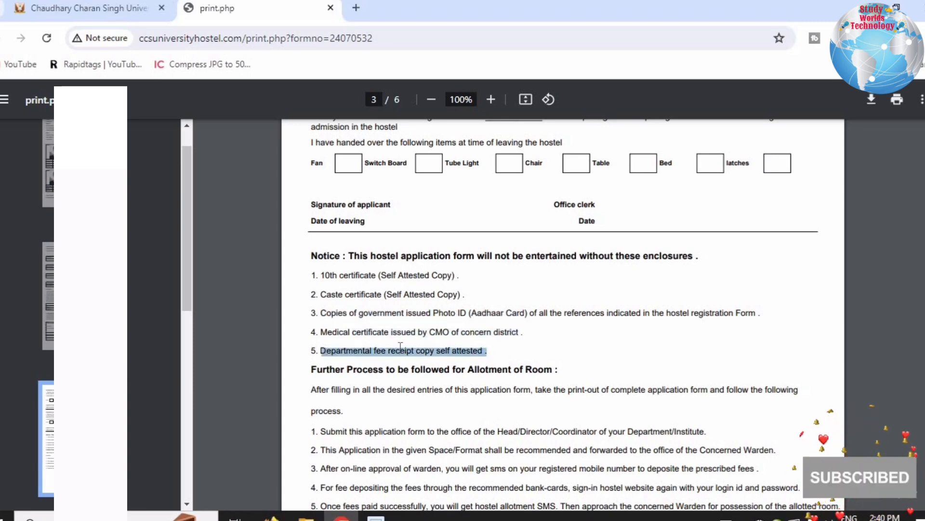
pyautogui.click(523, 356)
# Read the room allotment process introduction and its first point on submitting the form to the Head/Director/Coordinator's office
pyautogui.scroll(-3, 523, 356)
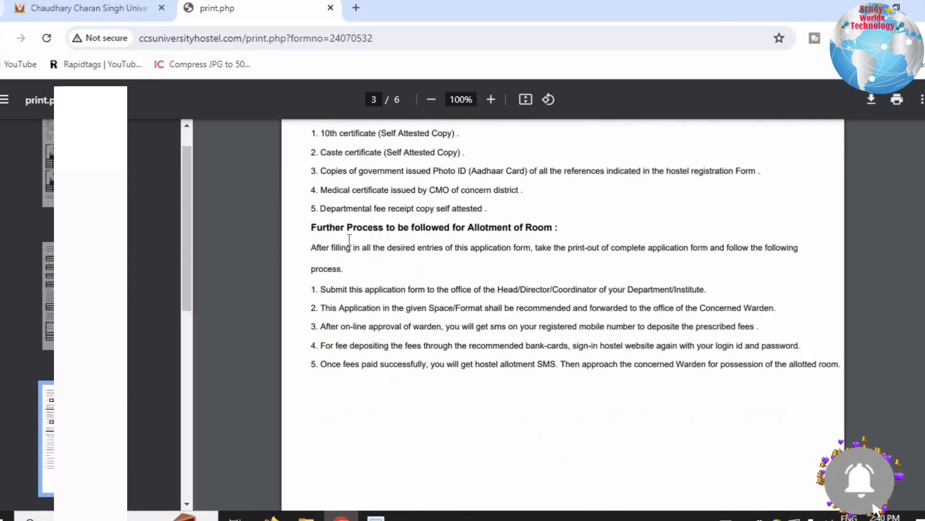
pyautogui.moveTo(350, 247); pyautogui.dragTo(456, 233)
pyautogui.click(505, 234)
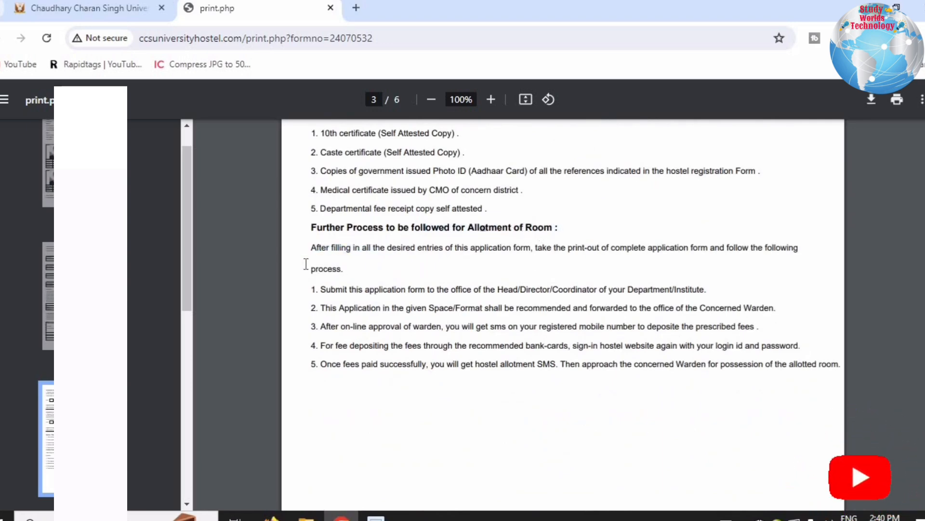
pyautogui.moveTo(346, 248); pyautogui.dragTo(782, 256)
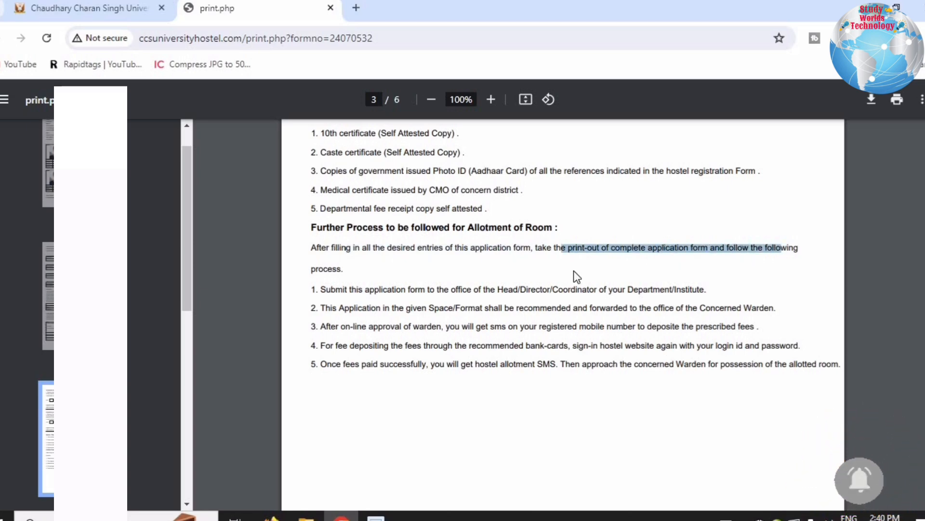
pyautogui.moveTo(325, 274); pyautogui.dragTo(708, 296)
pyautogui.click(612, 293)
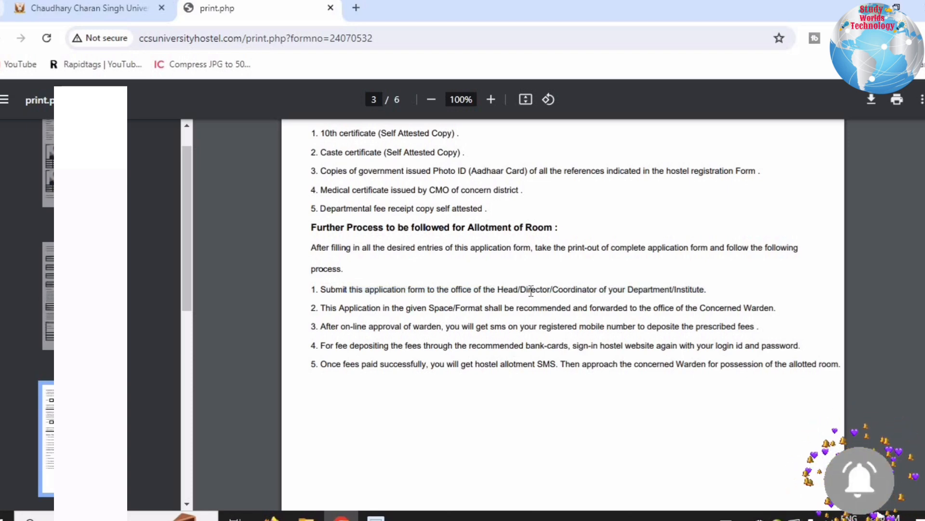
# Examine allotment points 2 and 3 on forwarding to the concerned Warden and the SMS after online approval
pyautogui.moveTo(322, 308); pyautogui.dragTo(460, 306)
pyautogui.click(493, 308)
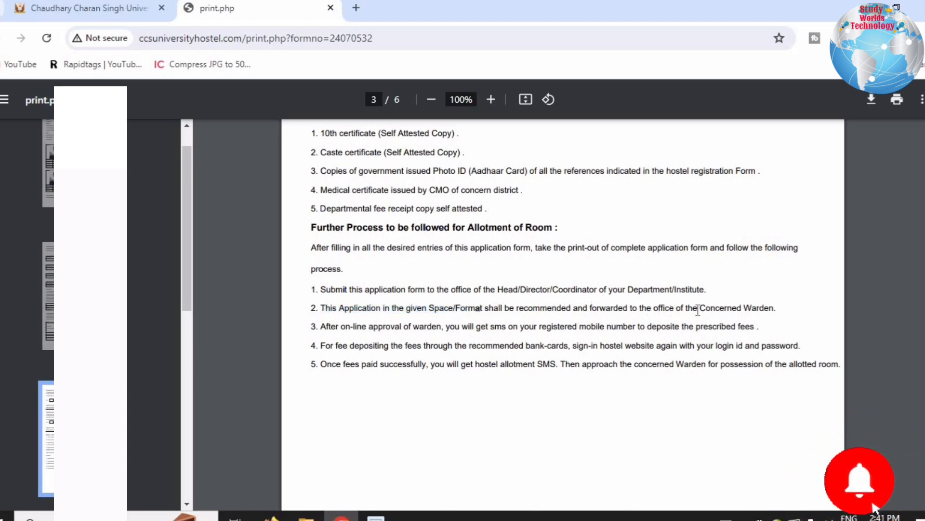
pyautogui.moveTo(312, 326); pyautogui.dragTo(317, 326)
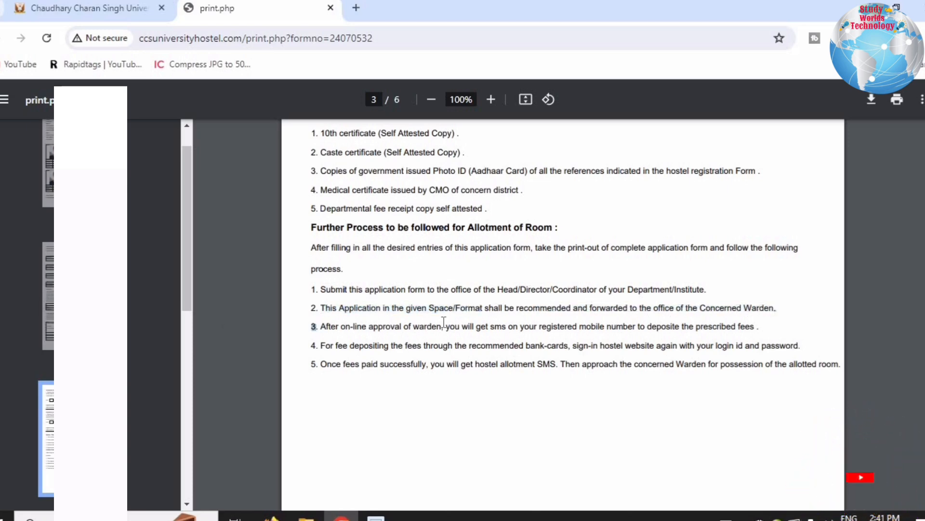
pyautogui.moveTo(411, 328); pyautogui.dragTo(444, 328)
pyautogui.moveTo(346, 326); pyautogui.dragTo(456, 326)
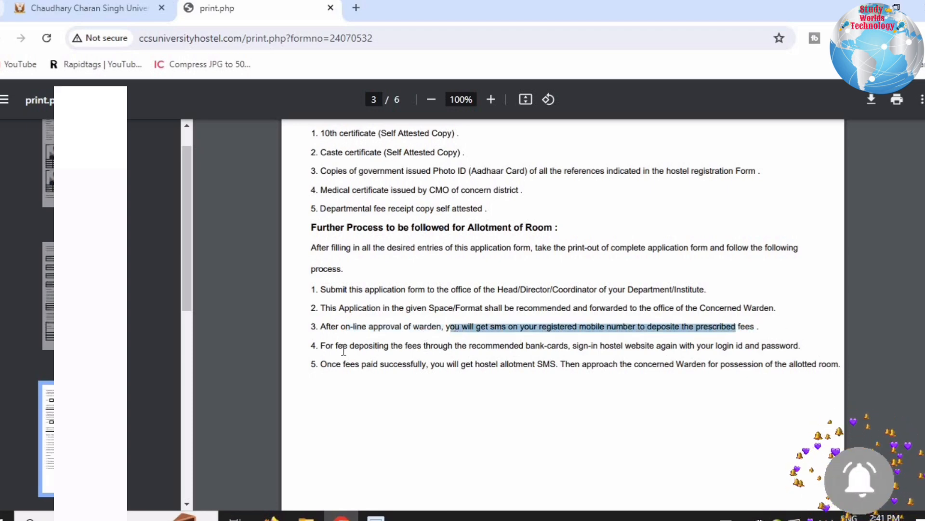
# Examine allotment point 4 on signing in to the hostel website again and depositing the fees
pyautogui.moveTo(321, 345); pyautogui.dragTo(799, 346)
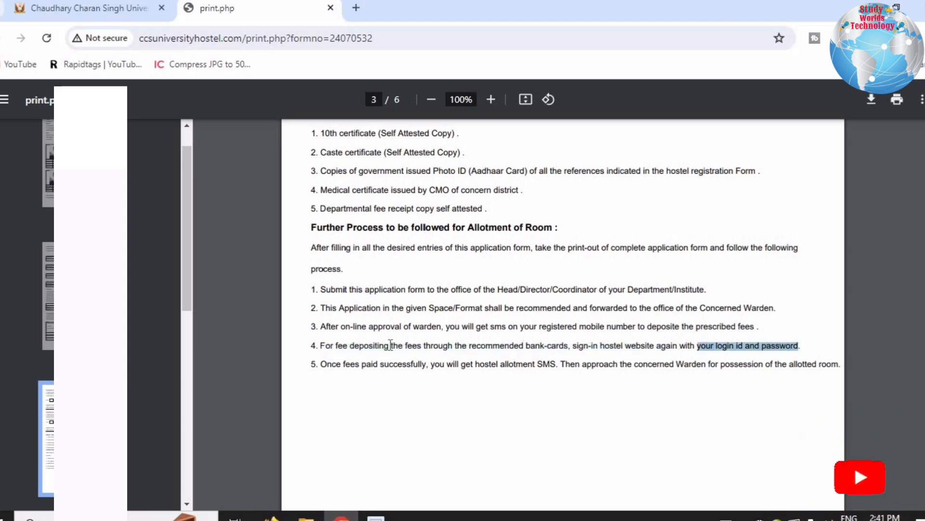
pyautogui.moveTo(360, 347); pyautogui.dragTo(431, 346)
pyautogui.moveTo(578, 340); pyautogui.dragTo(803, 346)
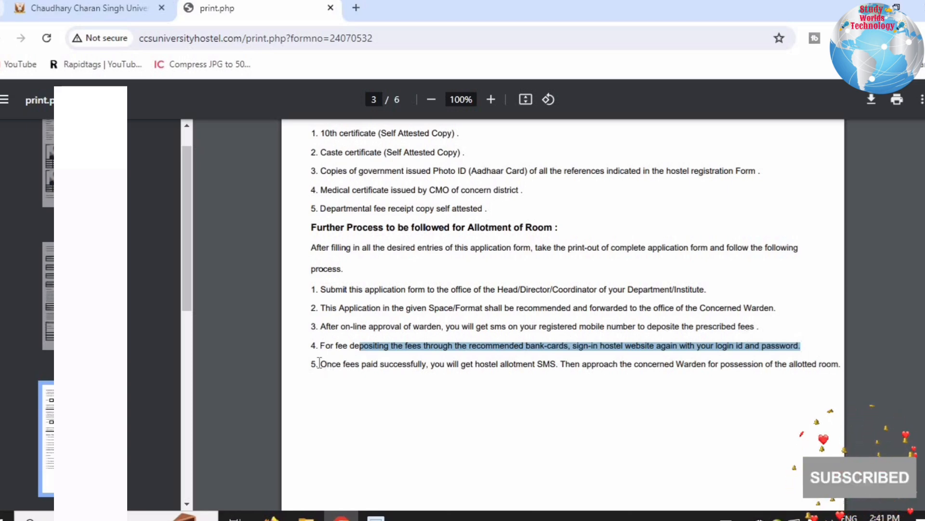
# Examine allotment point 5 on the hostel allotment SMS after fee payment and approaching the Warden for room possession
pyautogui.moveTo(328, 364); pyautogui.dragTo(429, 362)
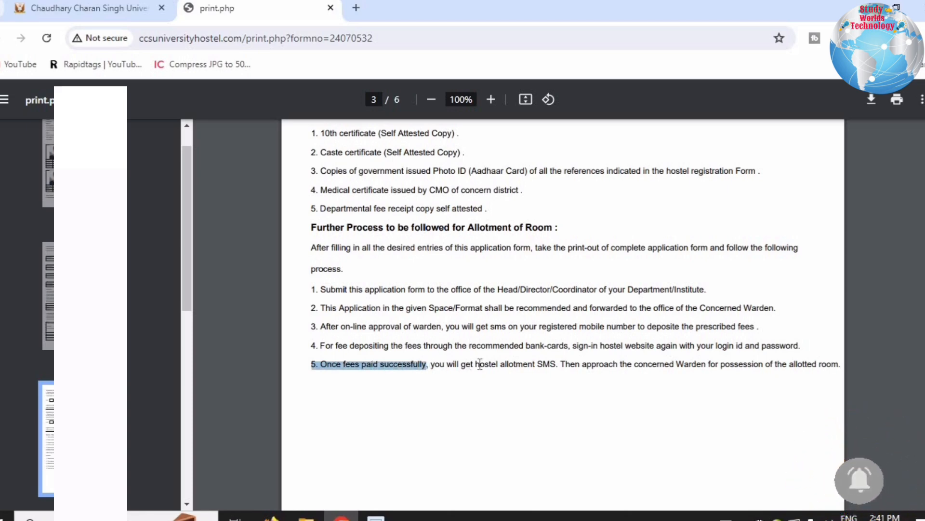
pyautogui.moveTo(465, 364); pyautogui.dragTo(557, 365)
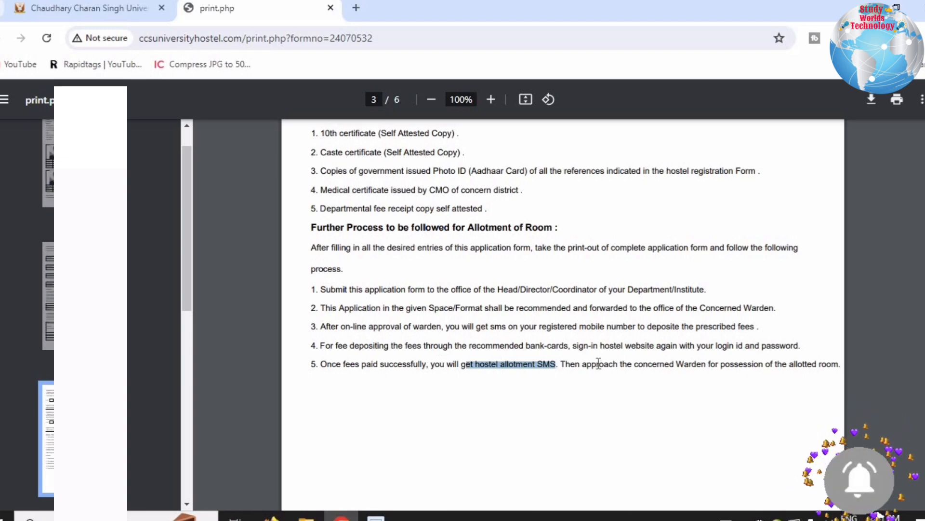
pyautogui.moveTo(597, 364); pyautogui.dragTo(641, 364)
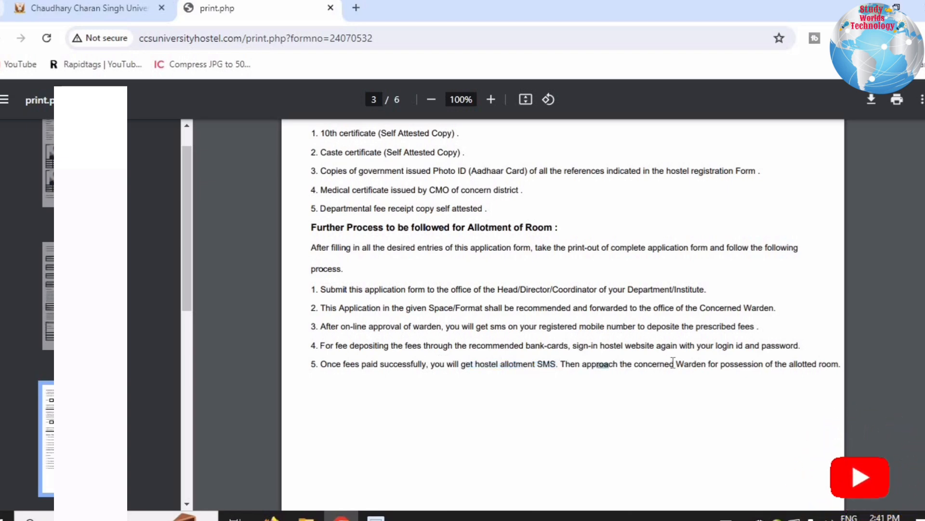
pyautogui.moveTo(704, 362); pyautogui.dragTo(839, 366)
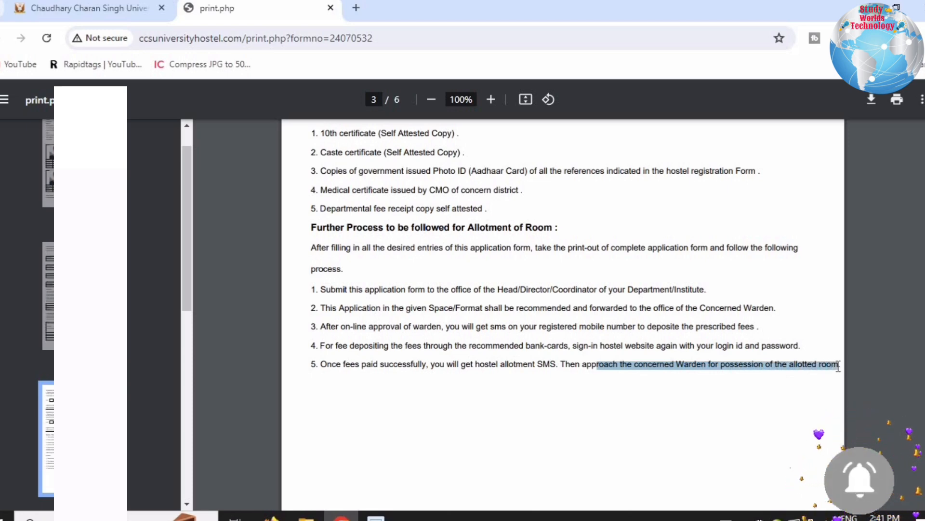
pyautogui.click(839, 366)
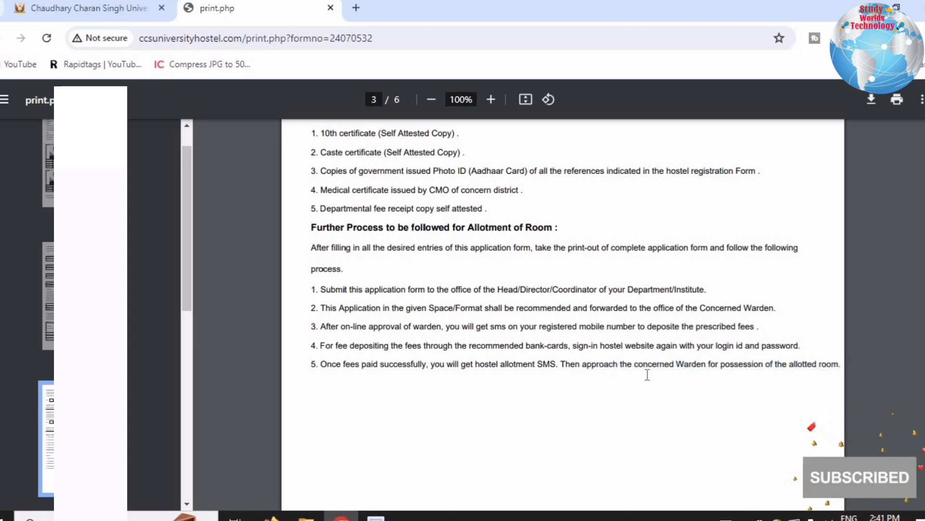
pyautogui.moveTo(568, 373); pyautogui.dragTo(568, 373)
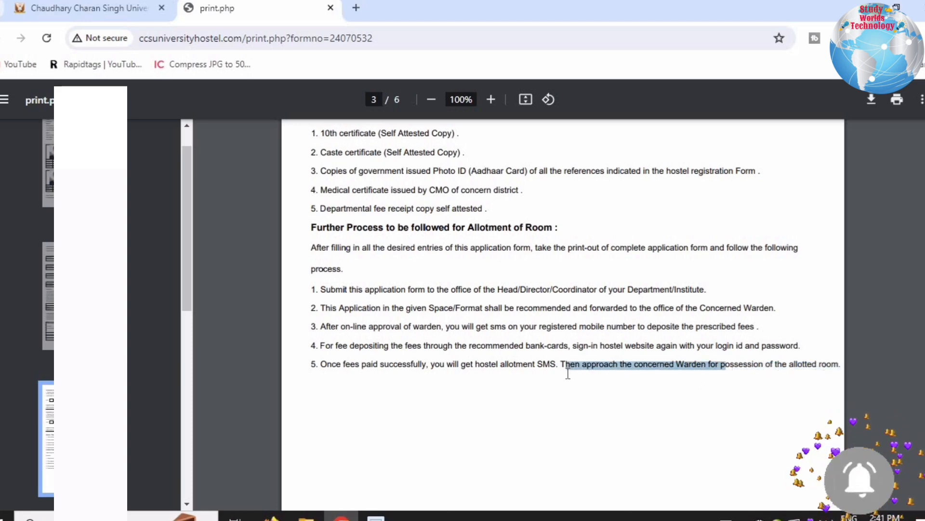